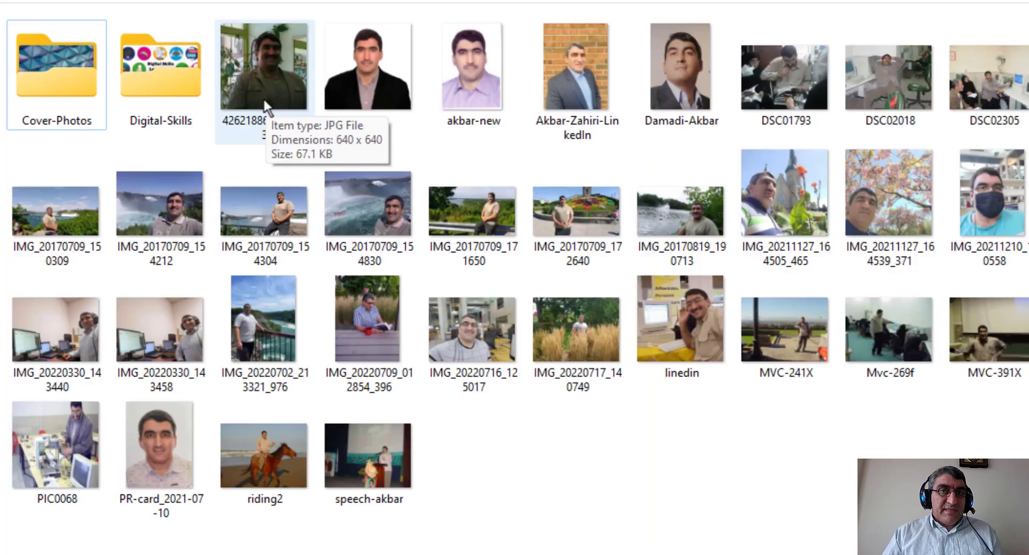
- Open 426218864_189723.jpg and look through the folder's photos one by one to compare candidates for a profile picture
double_click(291, 91)
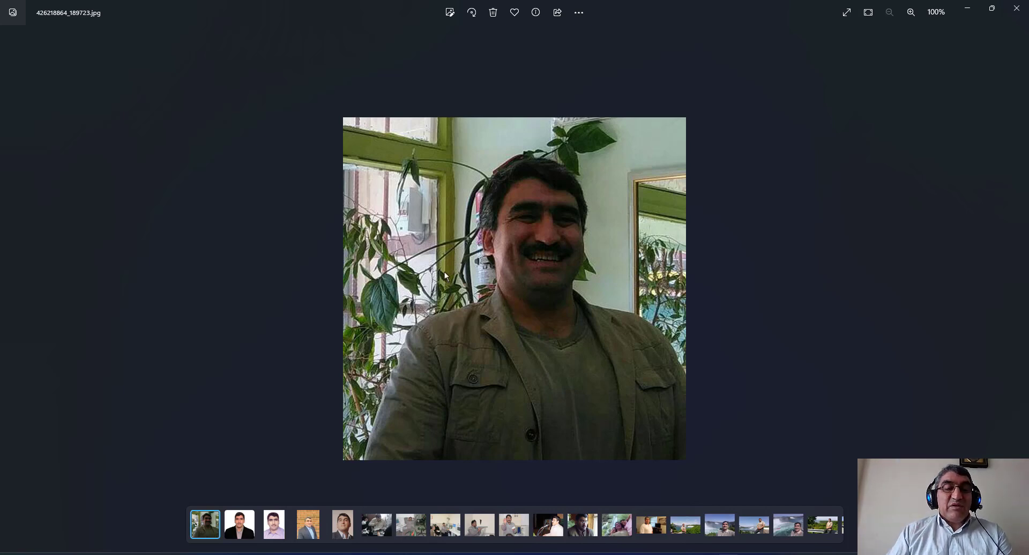
key(Right)
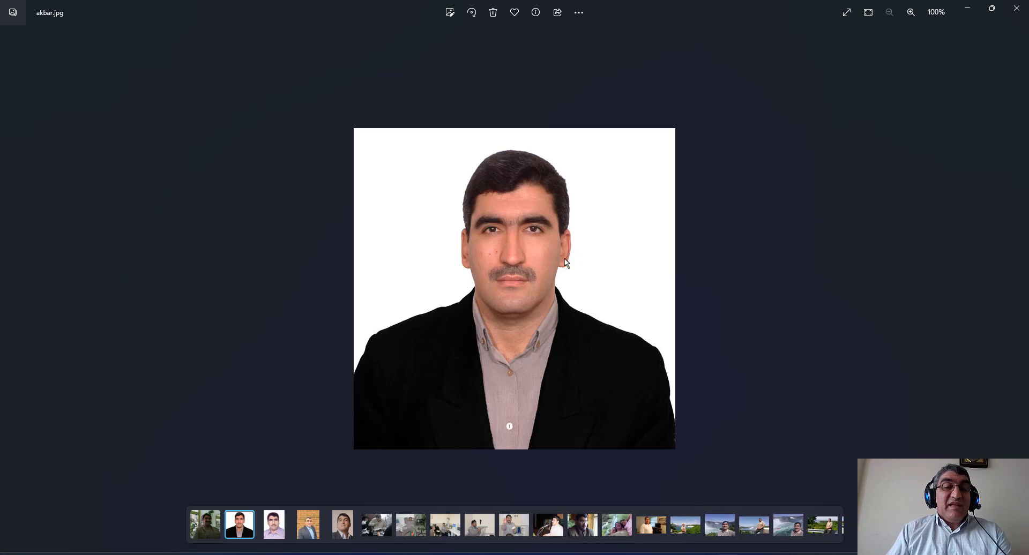
key(Right)
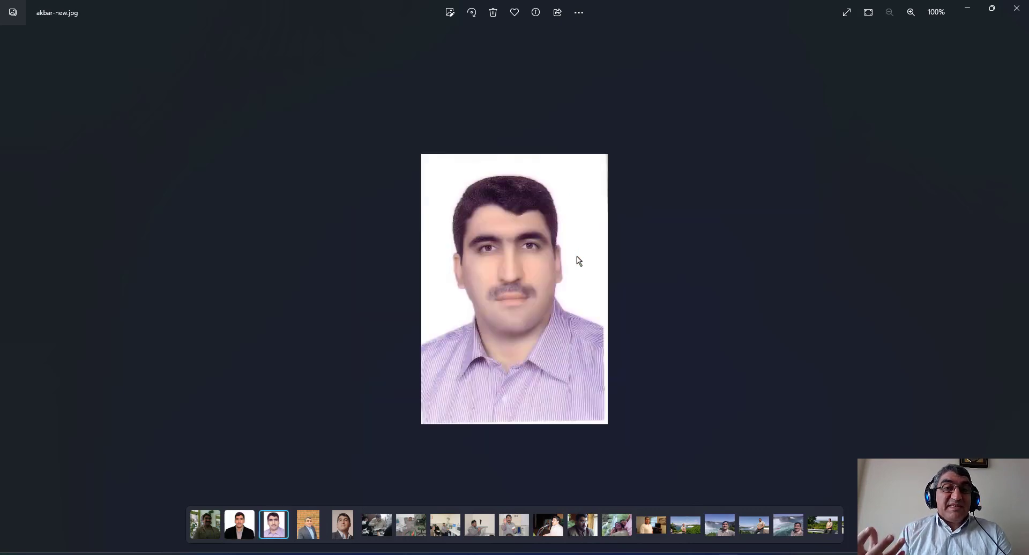
key(Right)
key(Right)
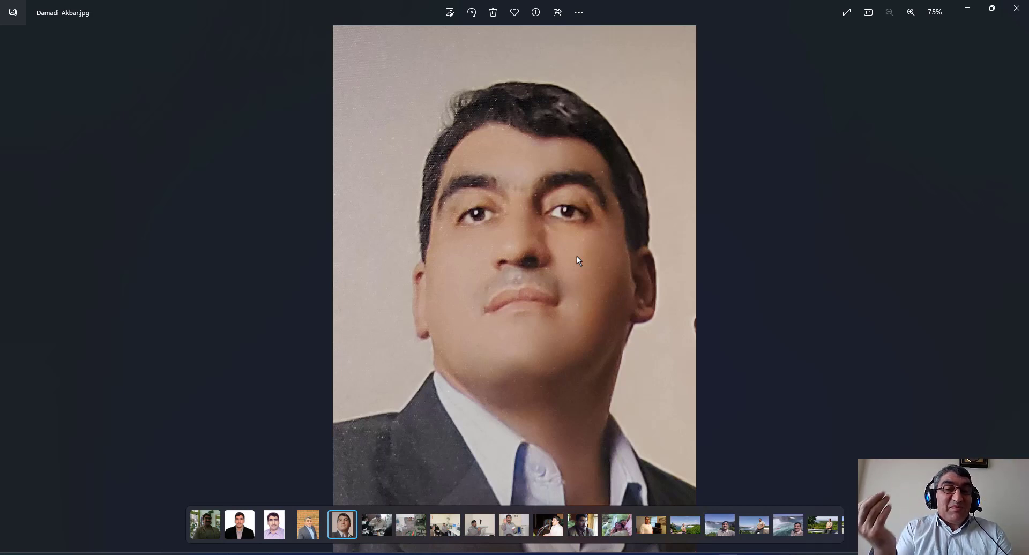
key(Right)
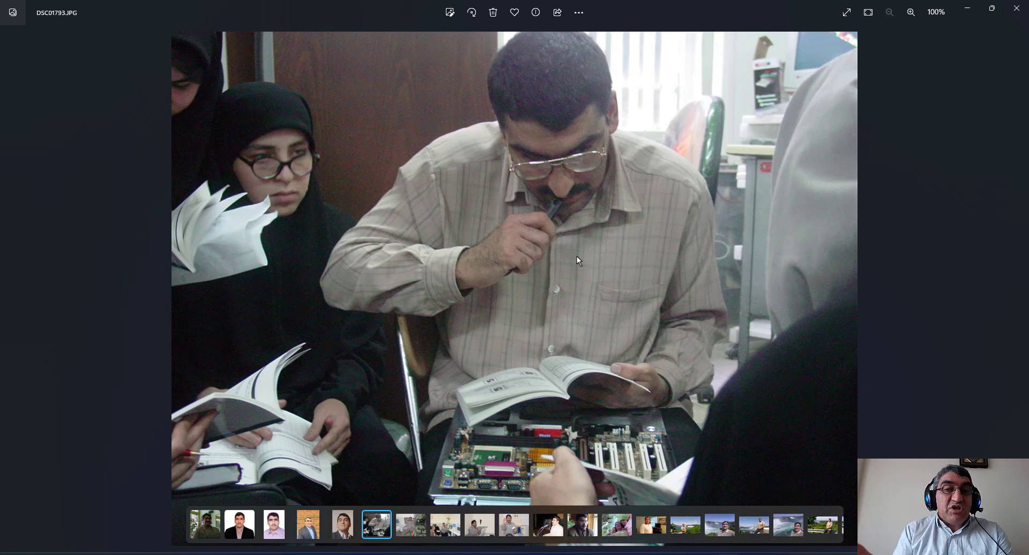
key(Right)
key(Right)
key(Right)
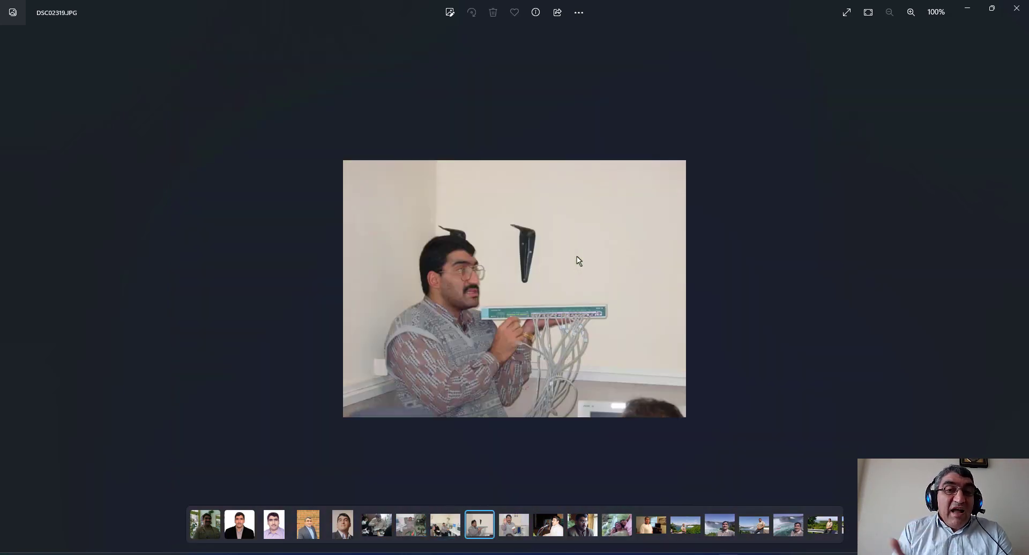
key(Right)
key(Right)
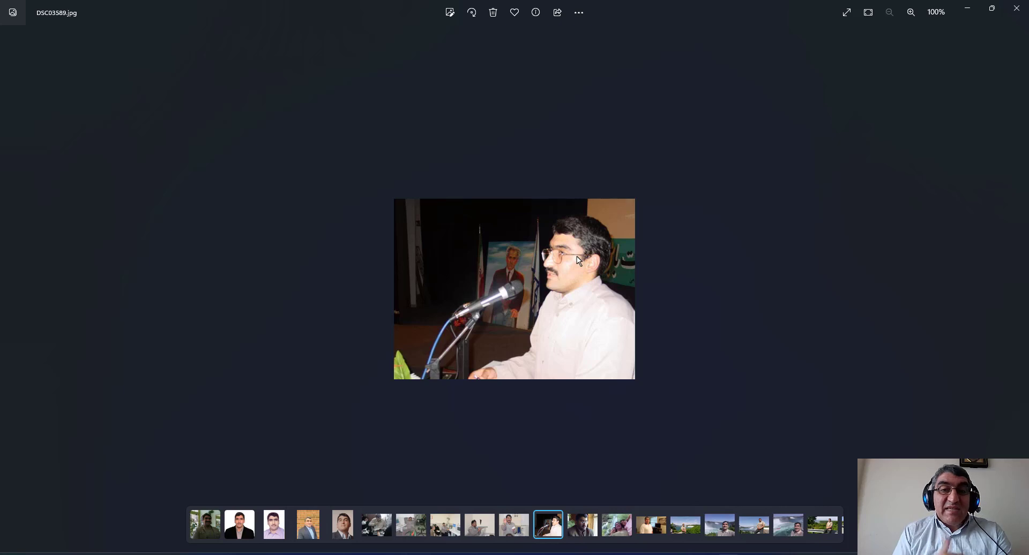
key(Right)
key(Right)
key(Right)
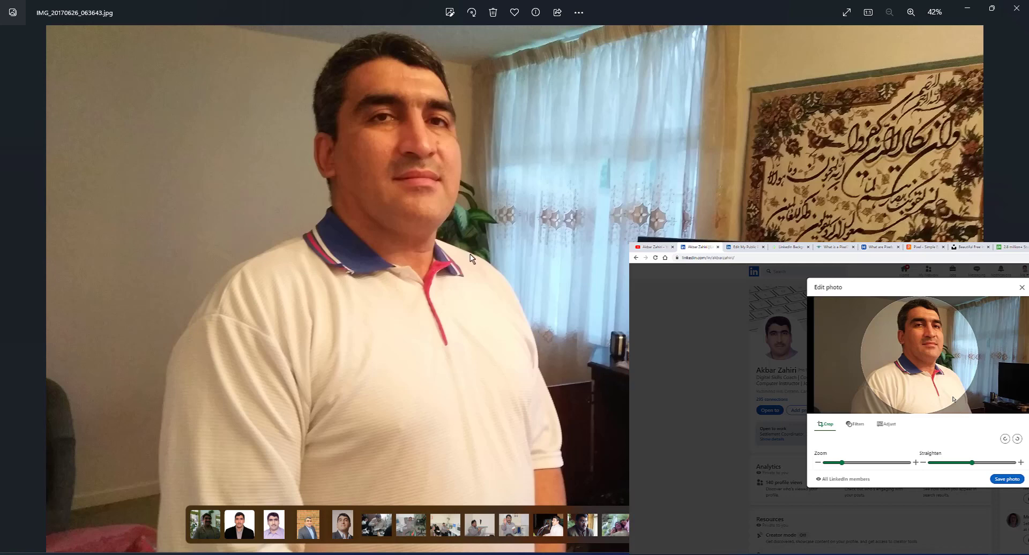
key(Right)
key(Right)
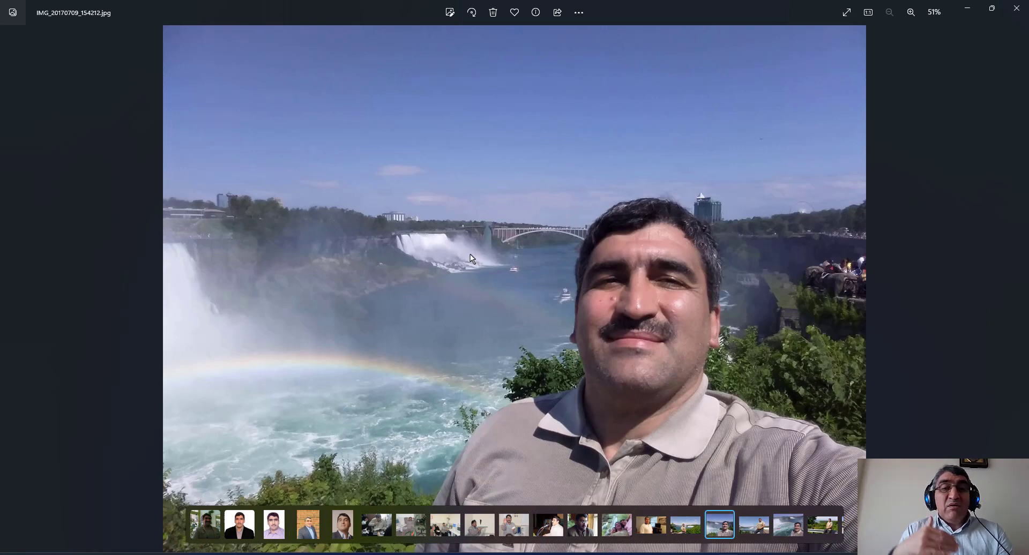
key(Right)
key(Right)
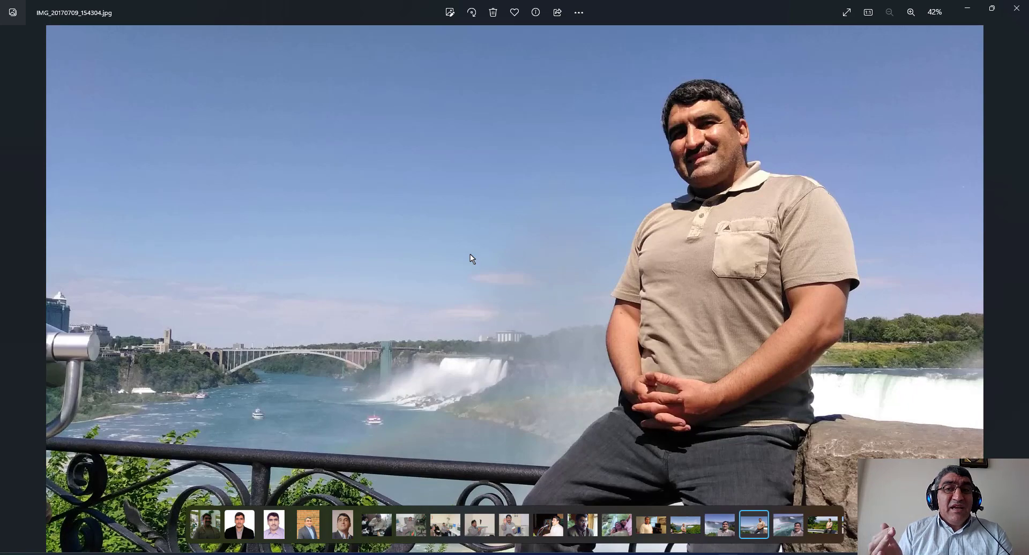
key(Right)
key(Right)
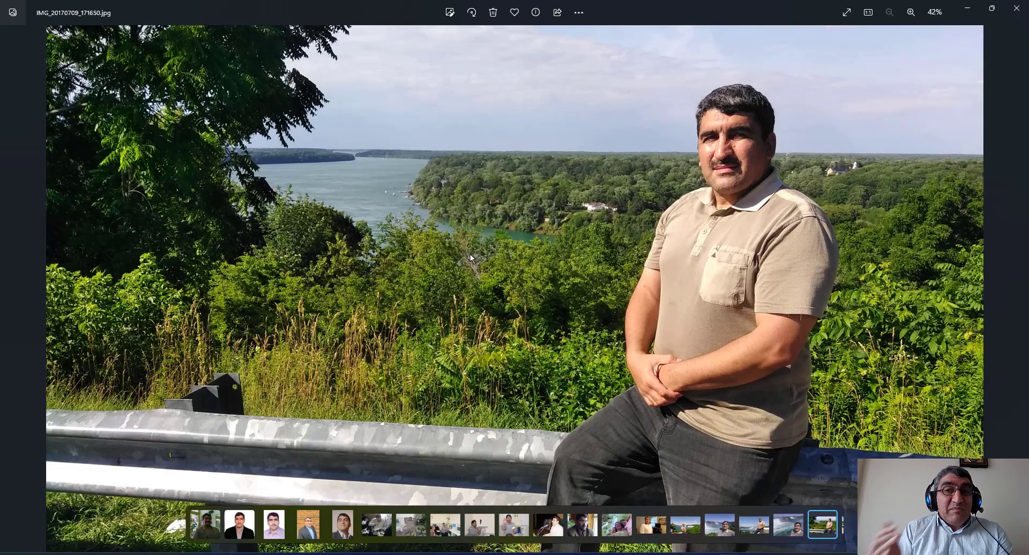
key(Right)
key(Right)
key(Right)
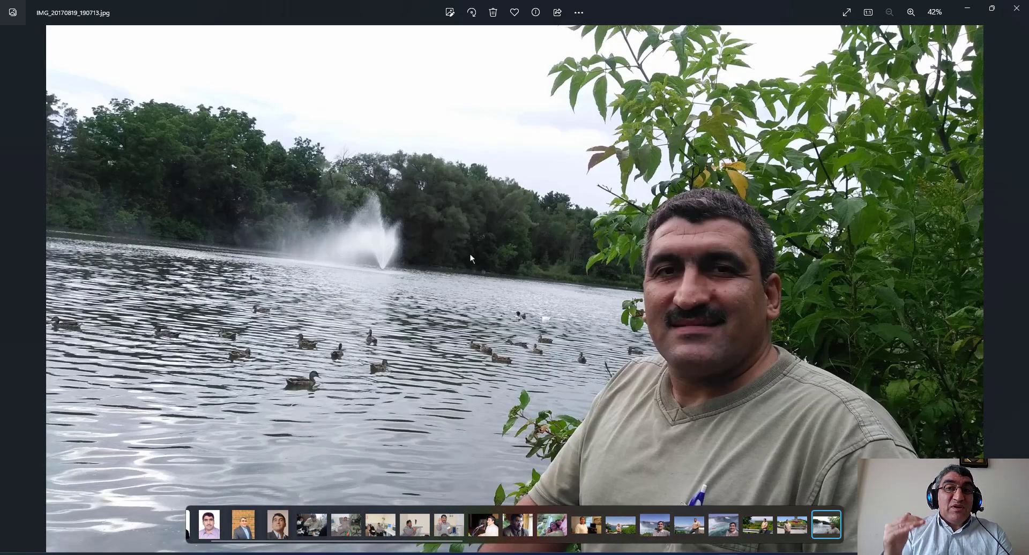
key(Right)
key(Right)
key(Right)
key(Right)
key(Right)
key(Right)
key(Right)
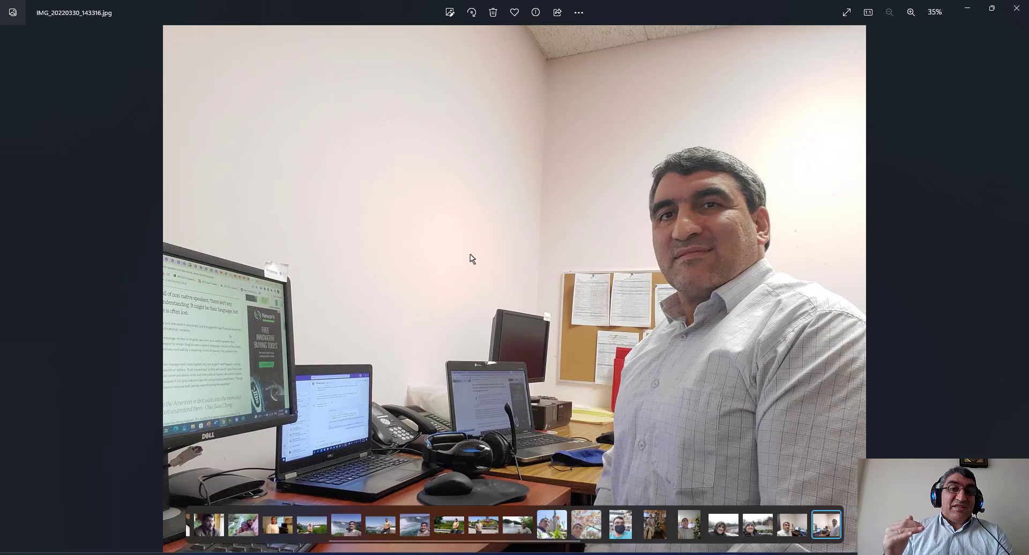
key(Right)
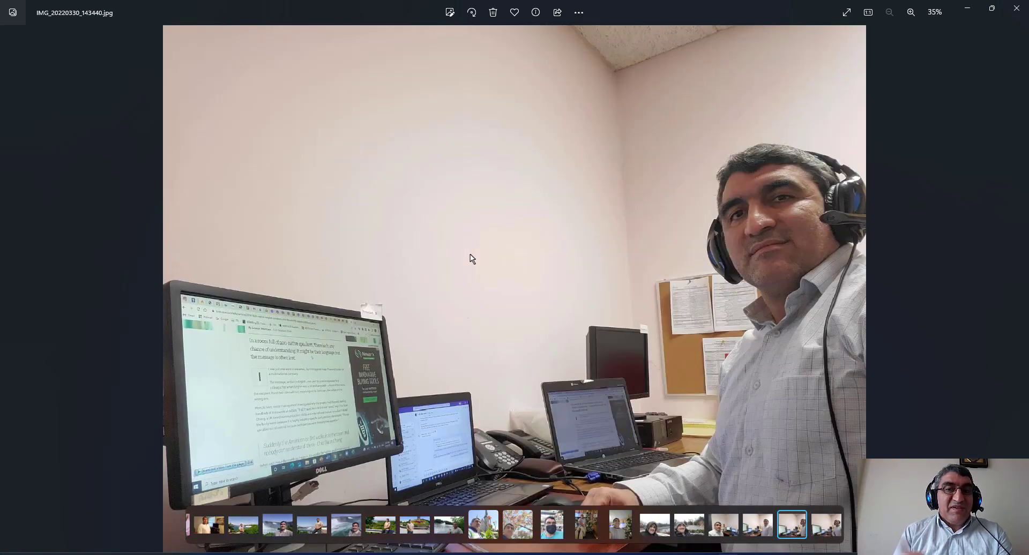
key(Right)
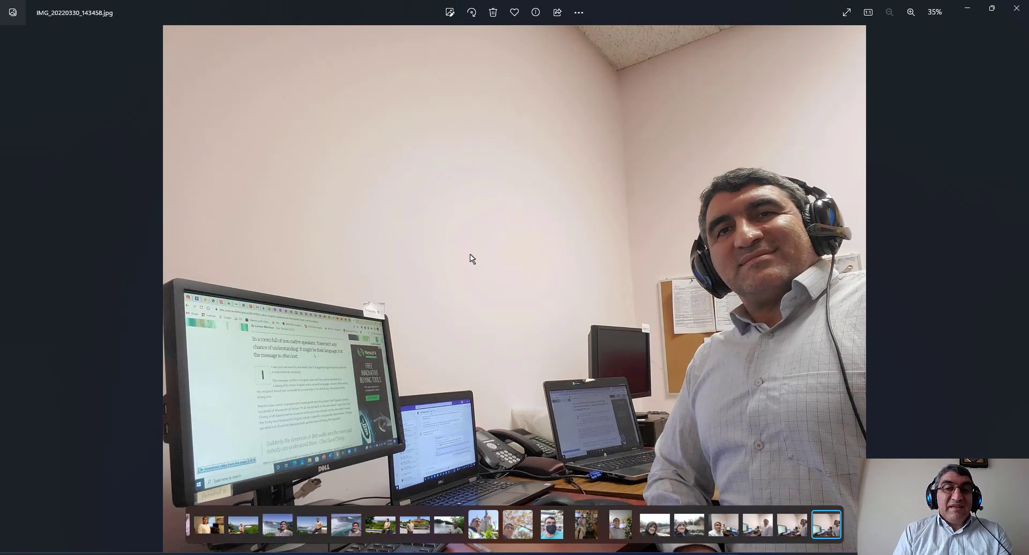
key(Right)
key(Right)
key(Right)
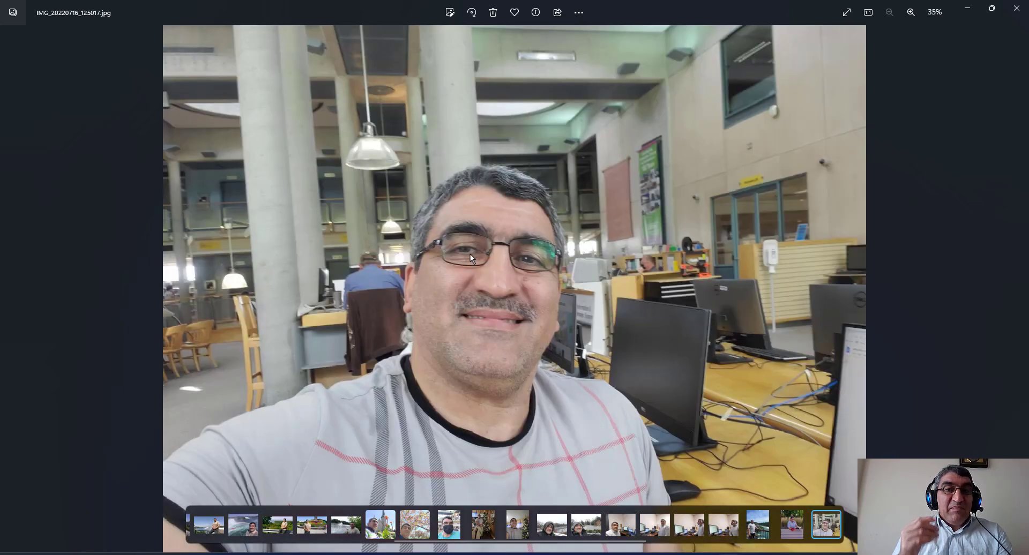
key(Right)
key(Right)
key(Right)
key(Right)
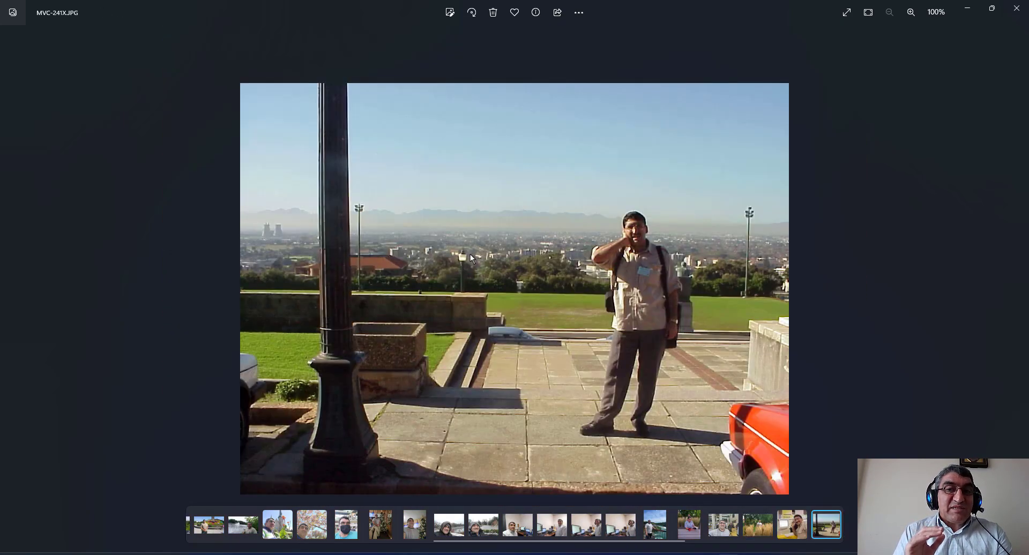
key(Right)
key(Right)
key(Right)
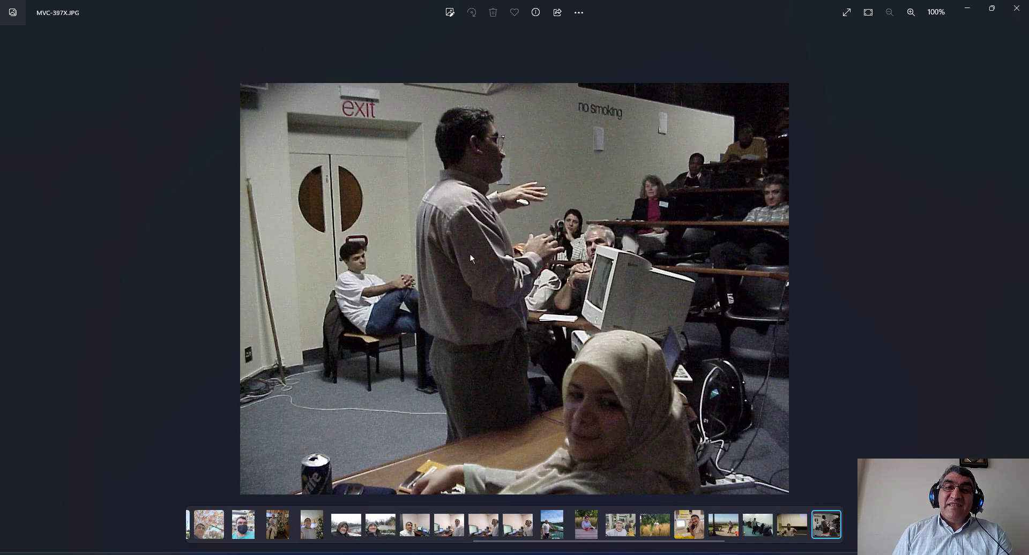
key(Right)
key(Right)
key(Right)
key(Right)
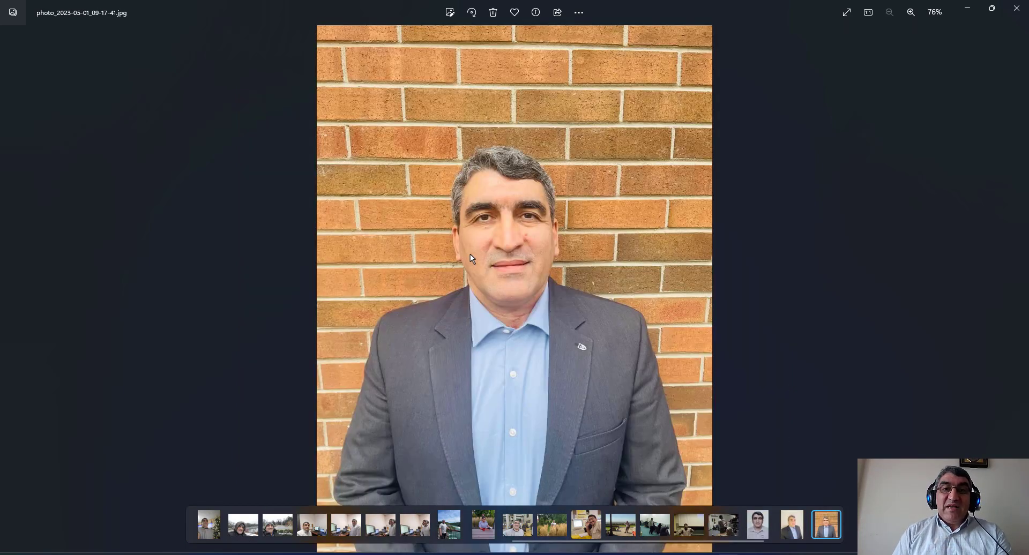
key(Right)
key(Right)
key(Right)
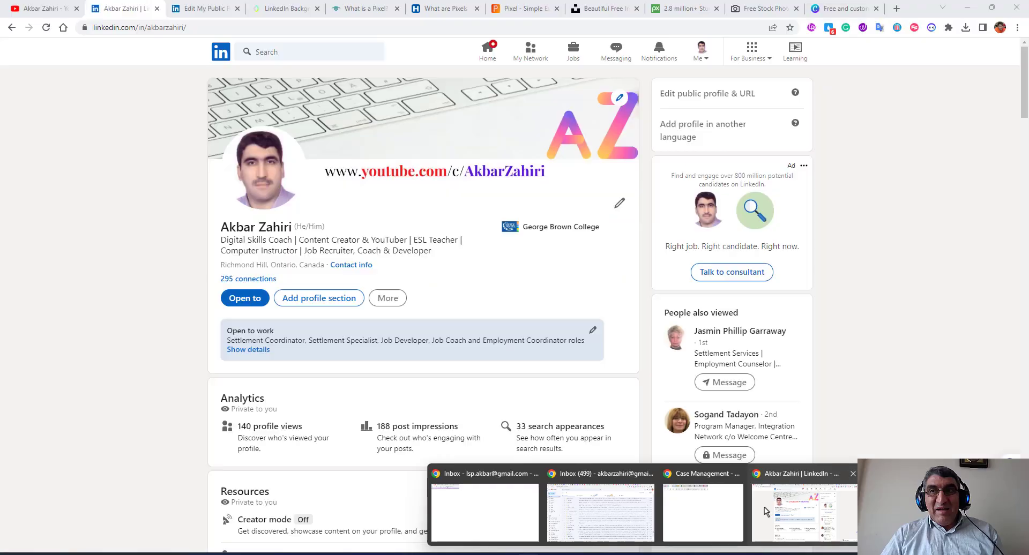
- Switch to the LinkedIn profile in Chrome and upload IMG_20170626_063643 from the LinkedIn-pics folder as a new profile photo
click(766, 511)
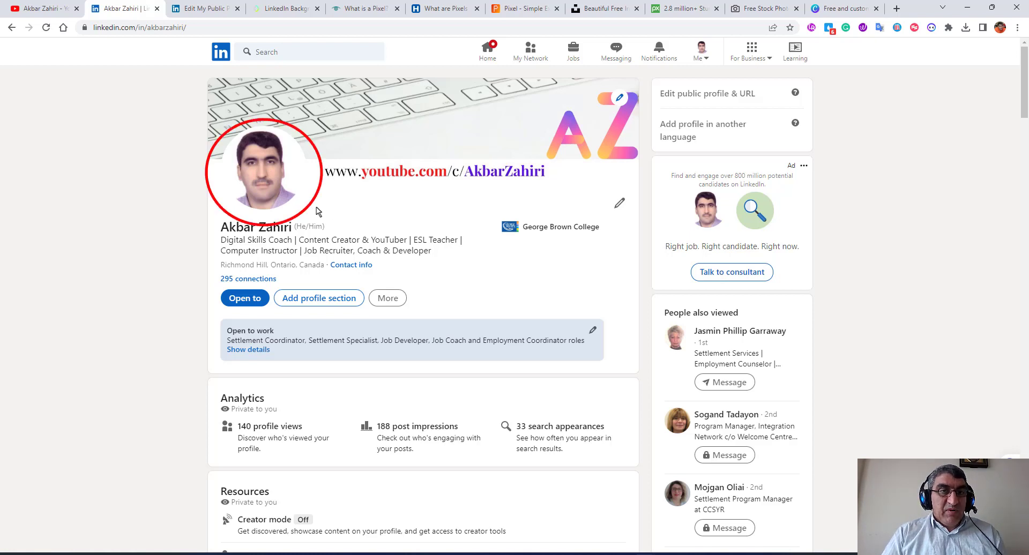
click(261, 167)
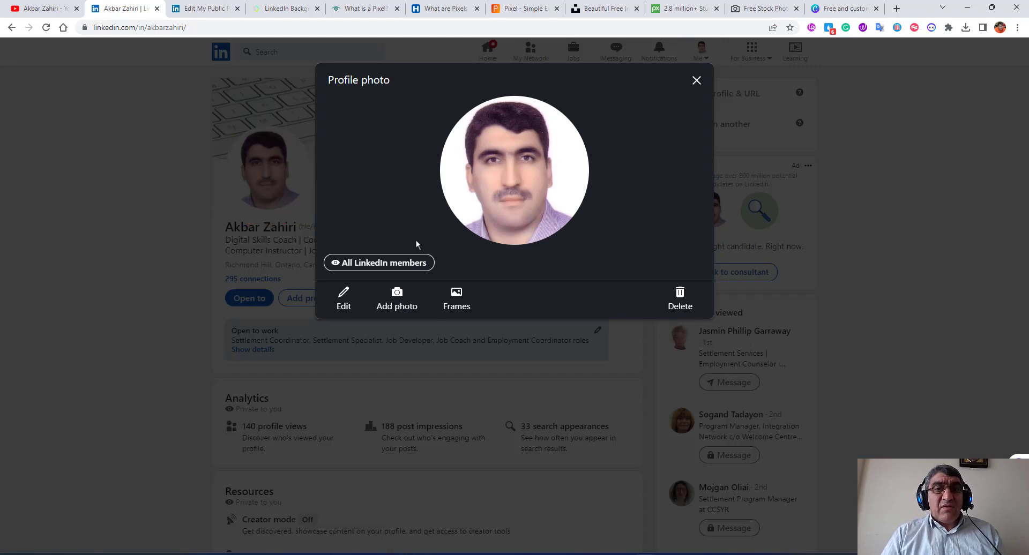
click(397, 300)
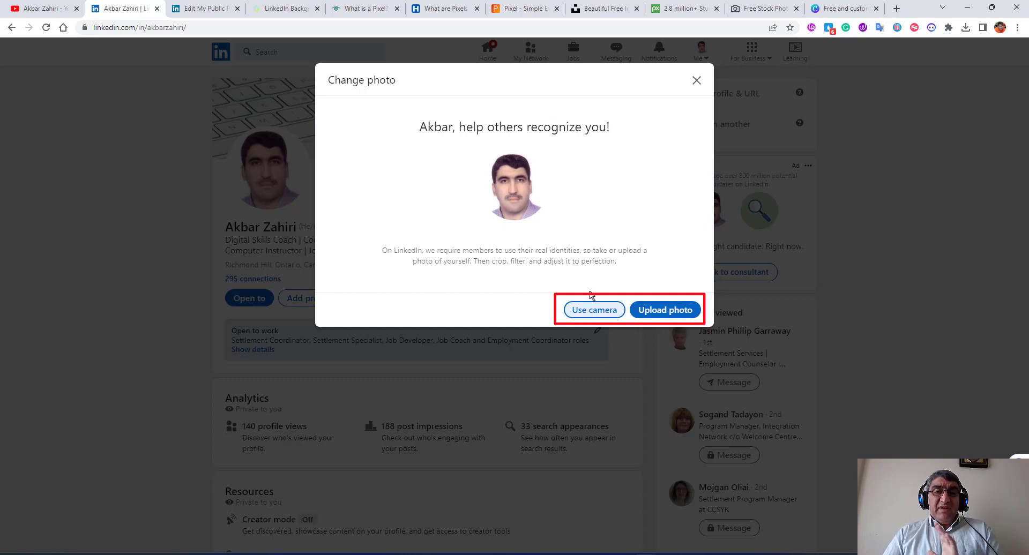
click(660, 311)
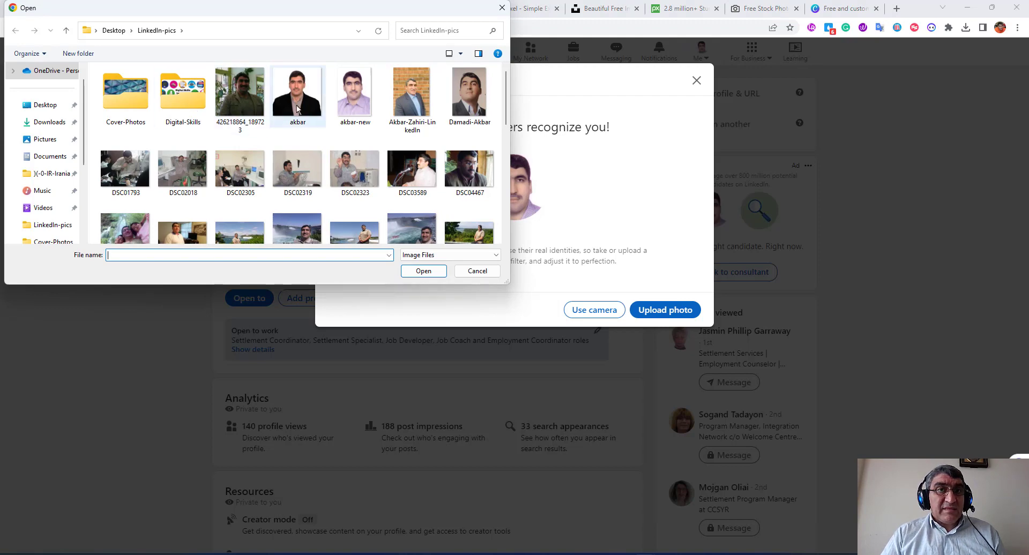
click(301, 106)
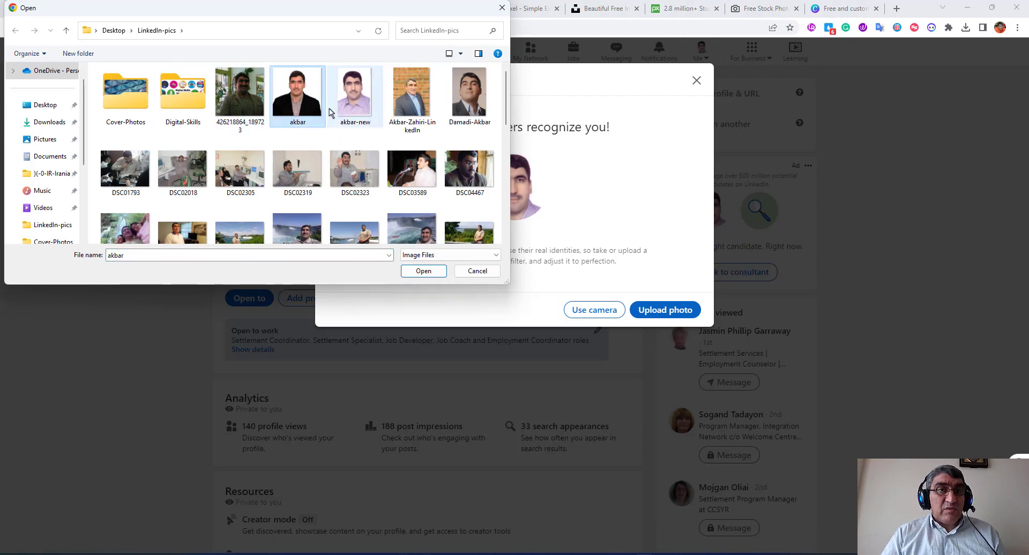
click(411, 92)
click(182, 232)
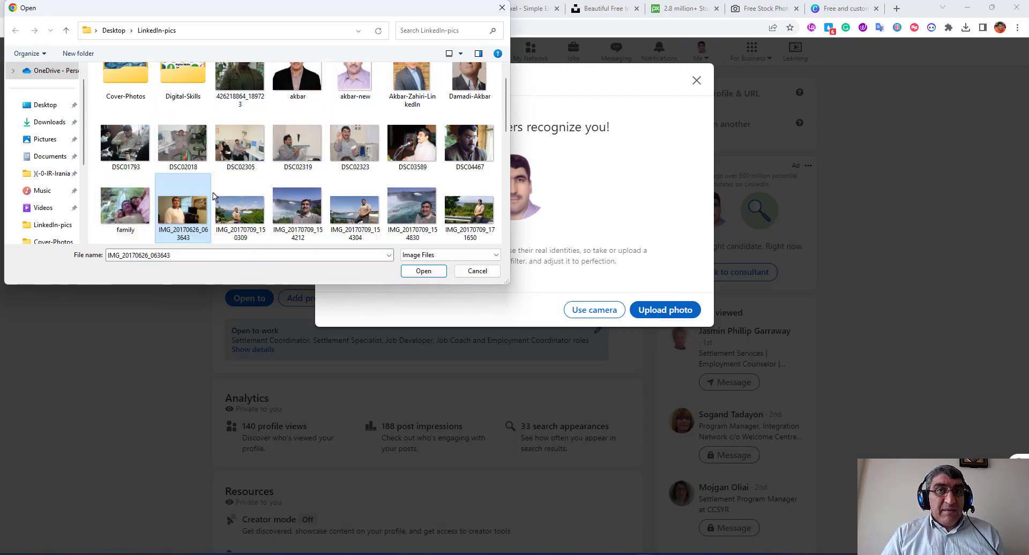
click(423, 271)
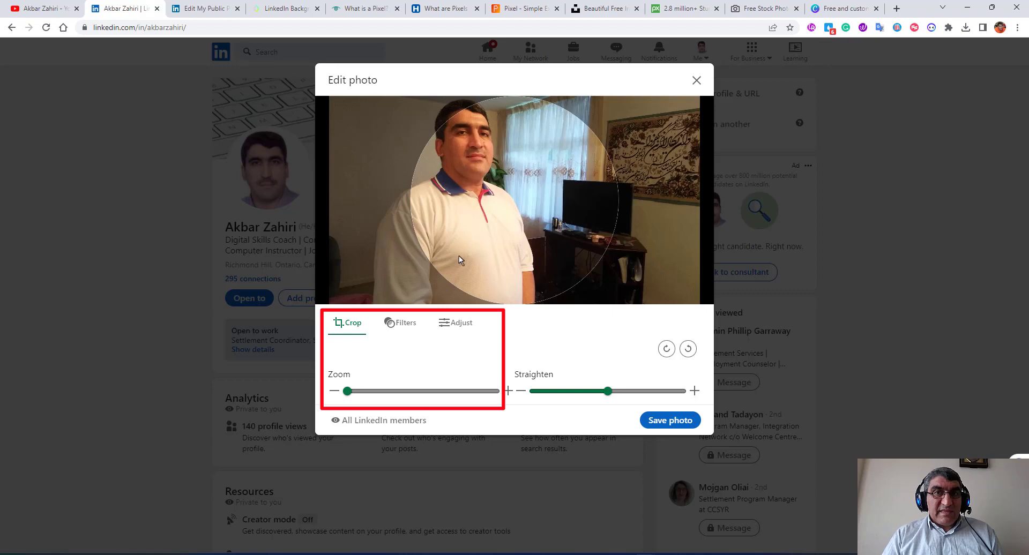
- Enlarge the photo moderately, position the head and shoulders centrally within the circular crop, and save it as the profile photo
mouse_move(484, 185)
mouse_down()
mouse_move(556, 230)
mouse_move(557, 209)
mouse_move(509, 181)
mouse_up()
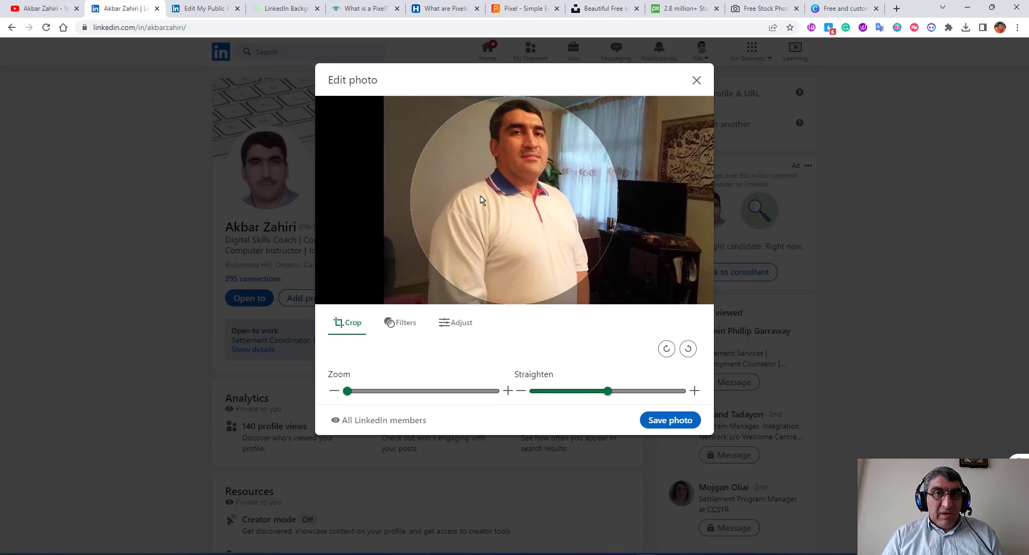
drag(347, 391, 379, 397)
drag(509, 232, 573, 275)
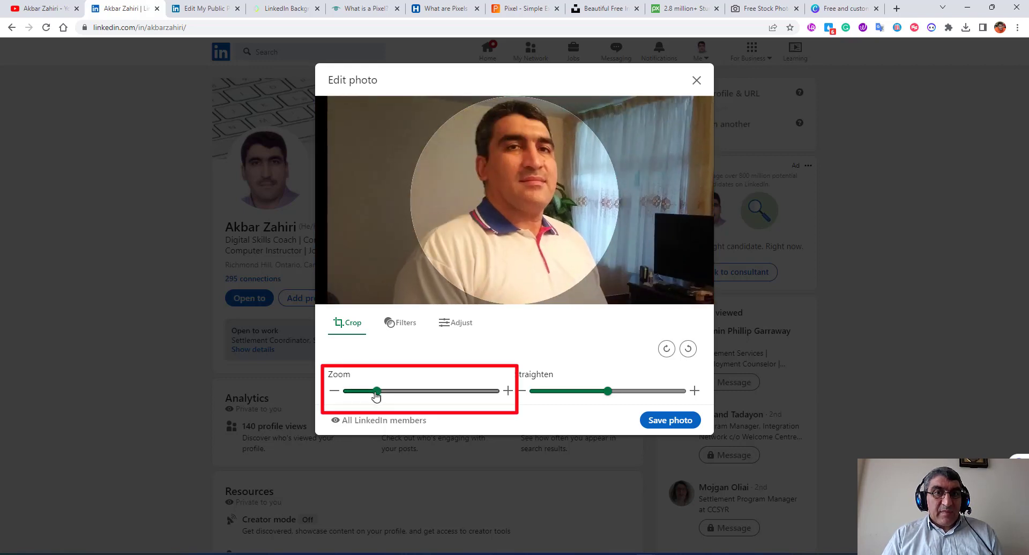
drag(377, 395, 386, 396)
drag(498, 252, 541, 236)
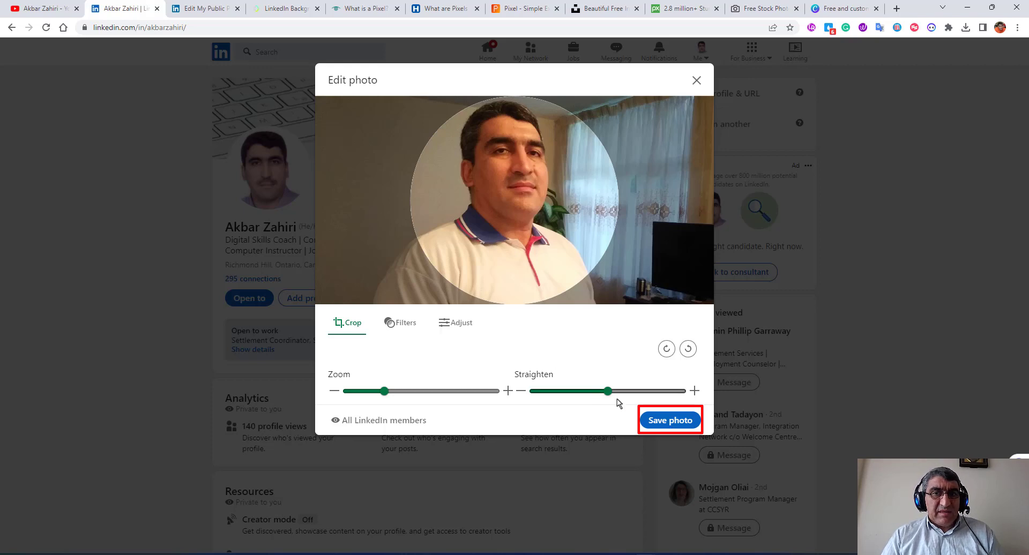
click(670, 420)
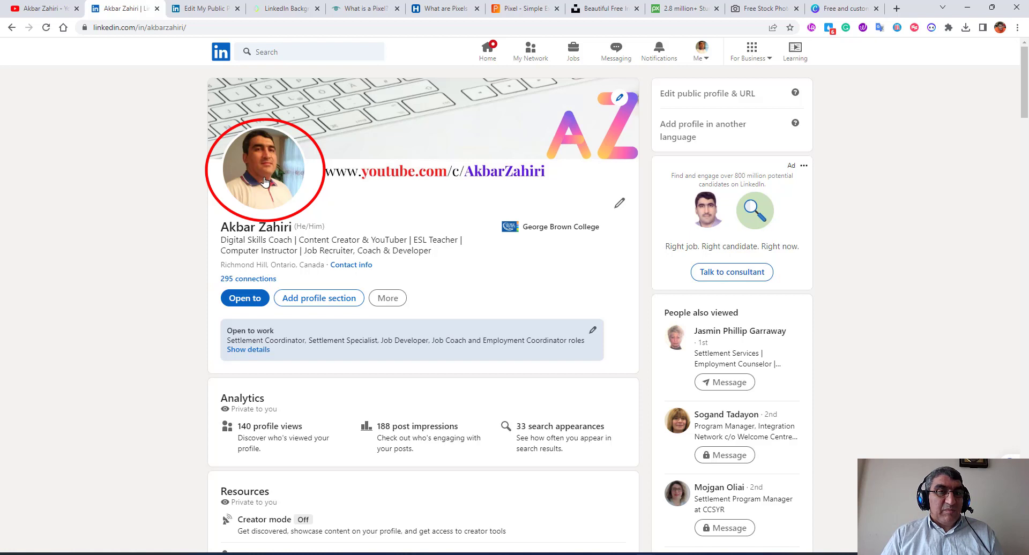
- Upload the suit portrait in front of the brick wall from the LinkedIn-pics folder as a replacement profile photo
click(265, 180)
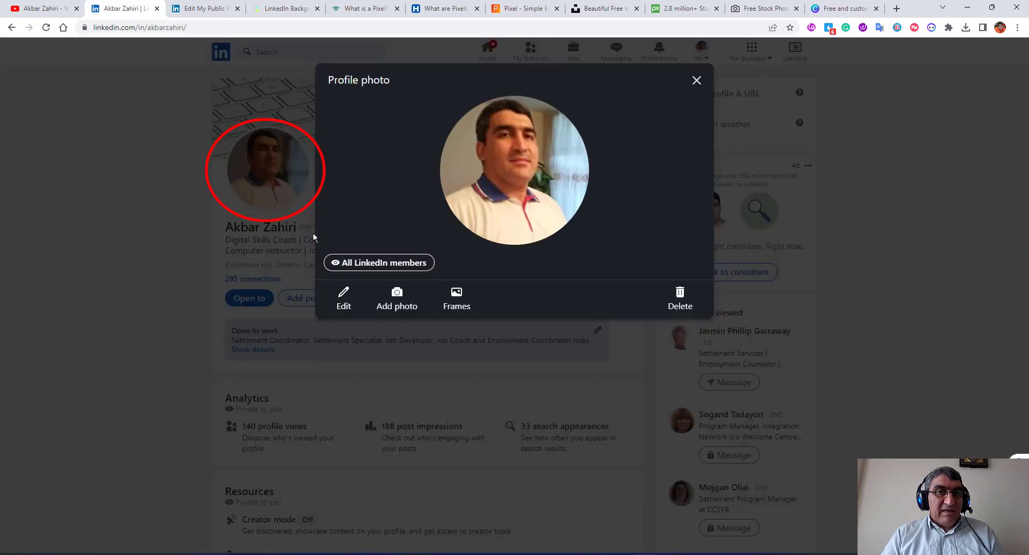
click(397, 298)
click(668, 309)
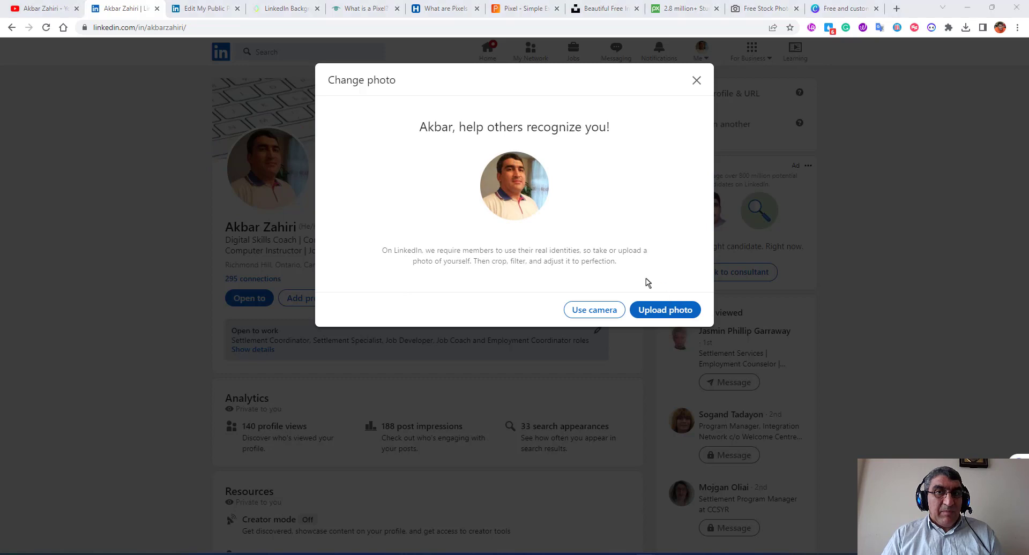
click(411, 96)
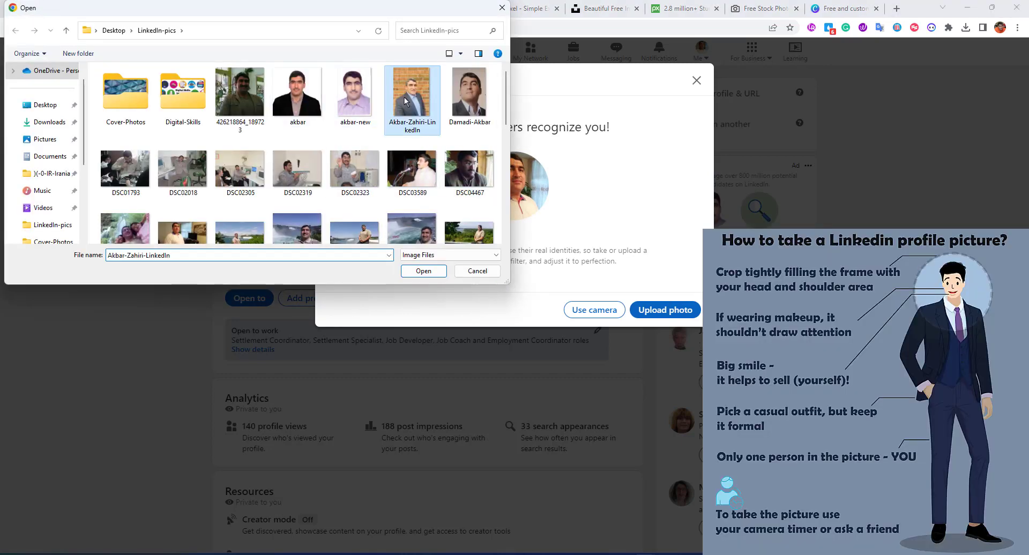
click(424, 270)
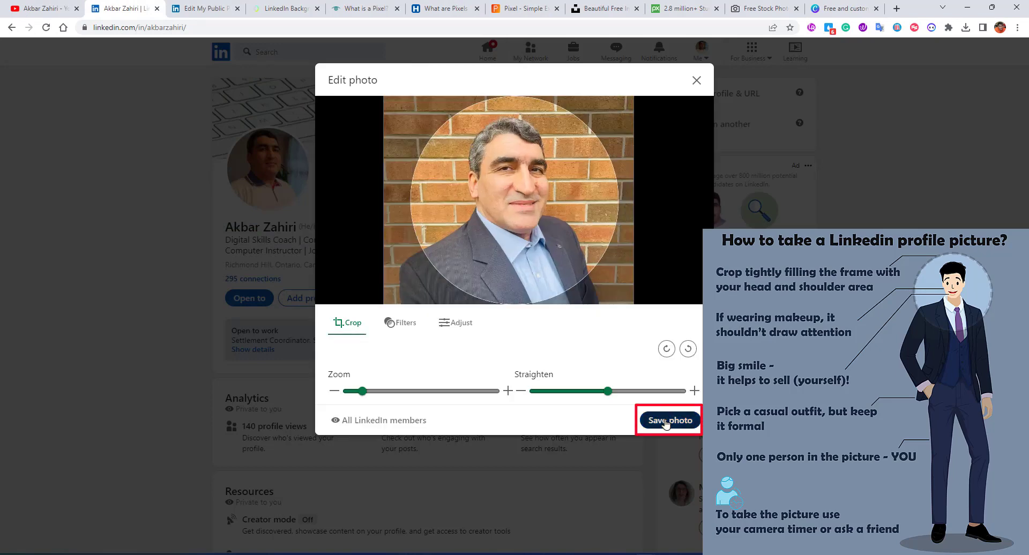
- Save the brick-wall suit portrait as the profile photo and open its frame options
click(665, 421)
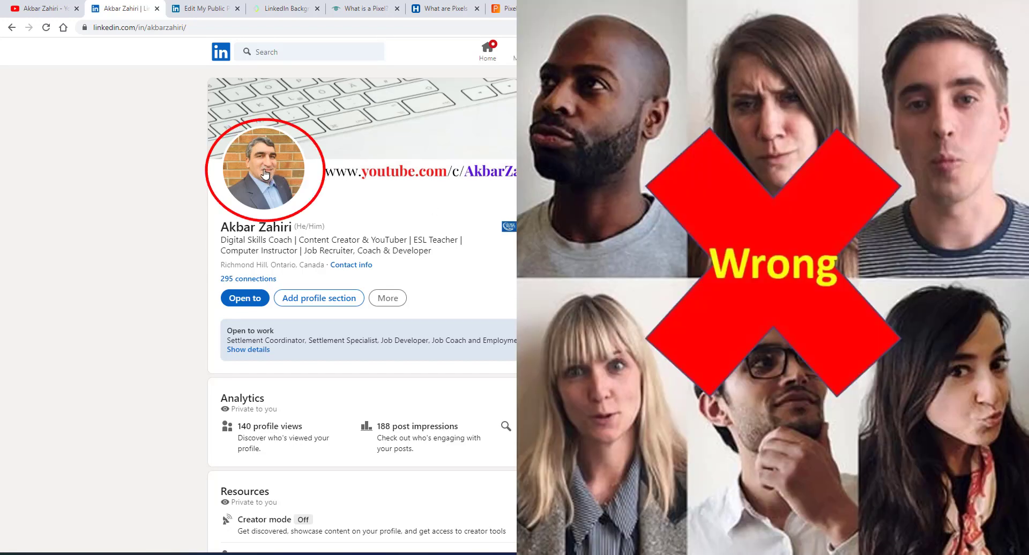
click(266, 176)
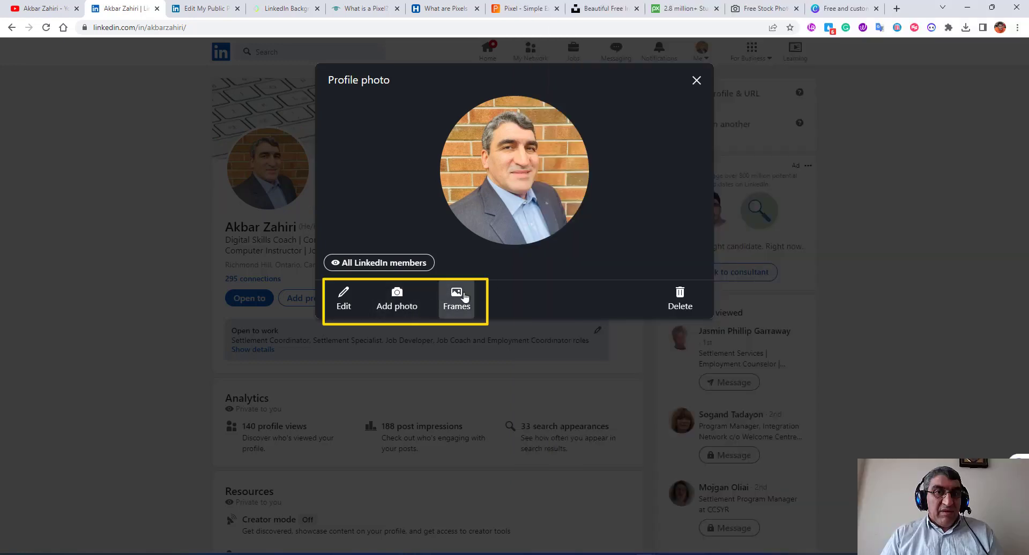
click(344, 299)
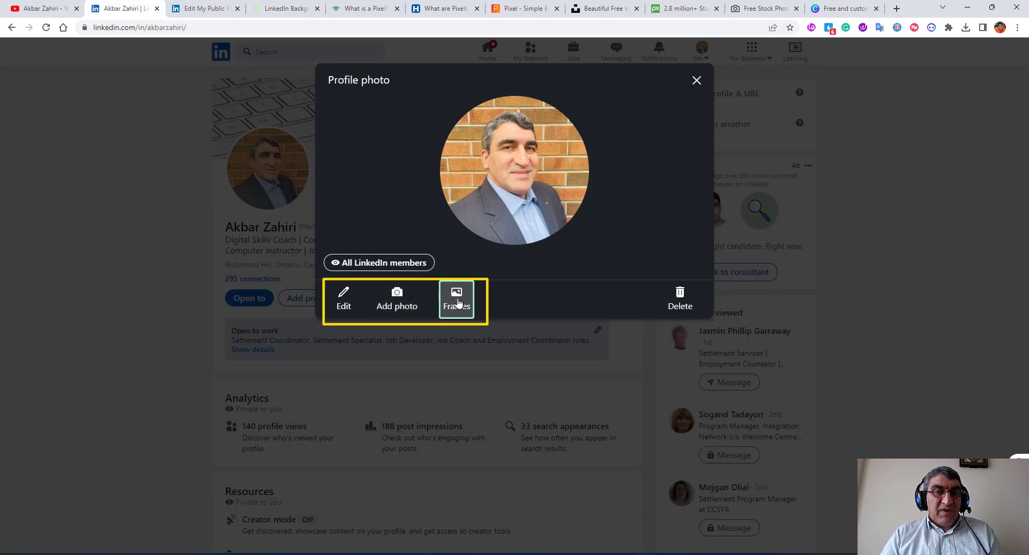
click(456, 301)
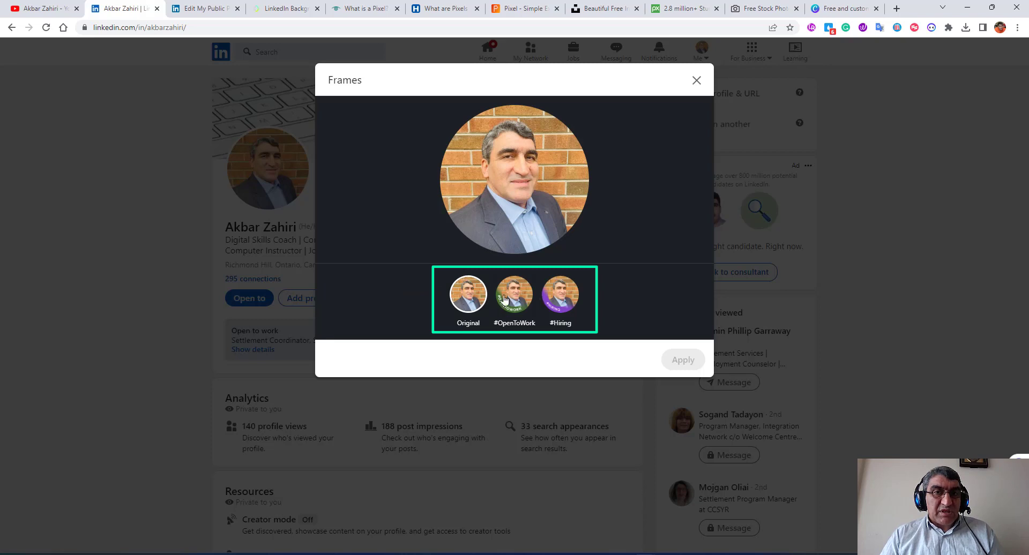
- Apply the #OpenToWork frame to the profile photo
click(464, 299)
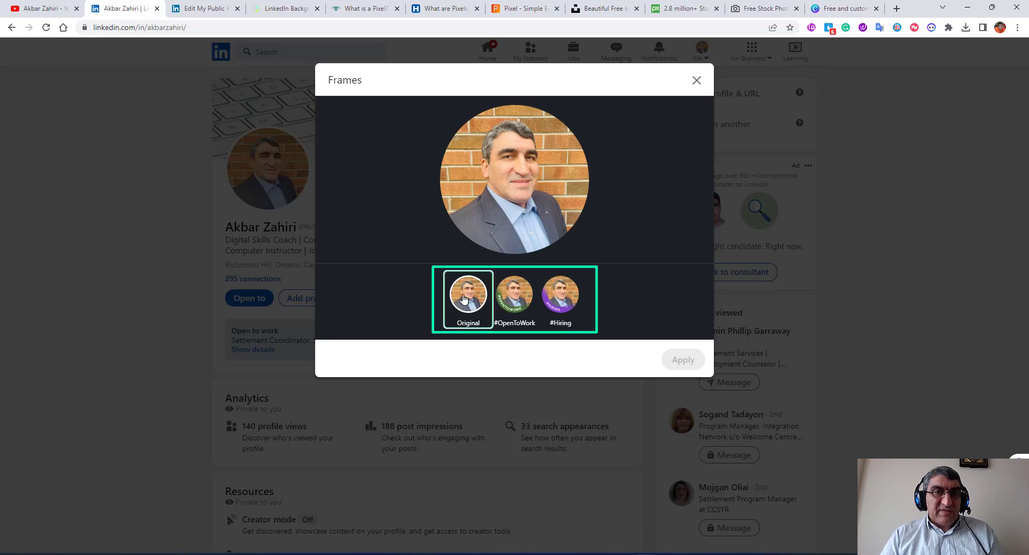
click(509, 298)
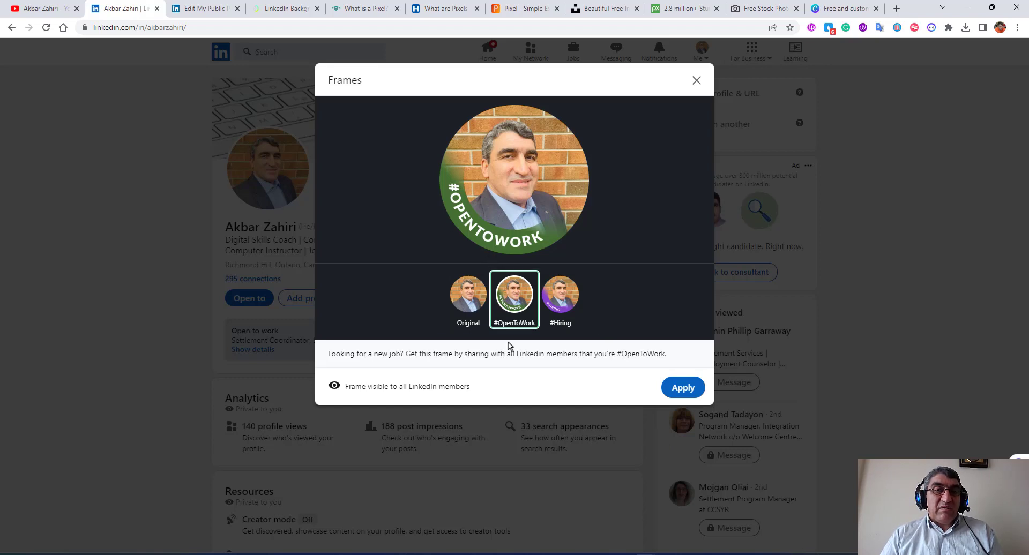
click(684, 388)
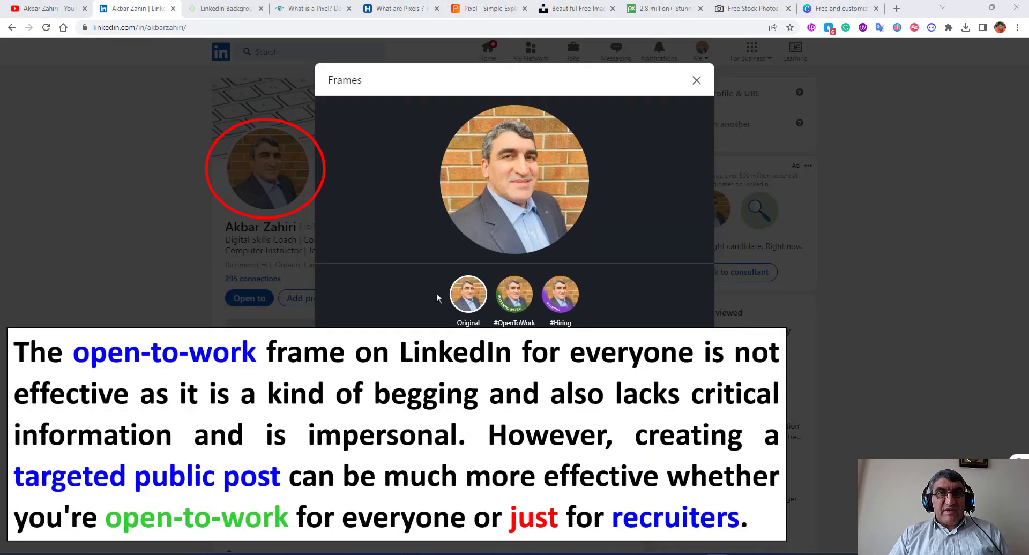
- Start applying the #OpenToWork frame again and add the job preferences to the profile with visibility set to Recruiters only
click(512, 300)
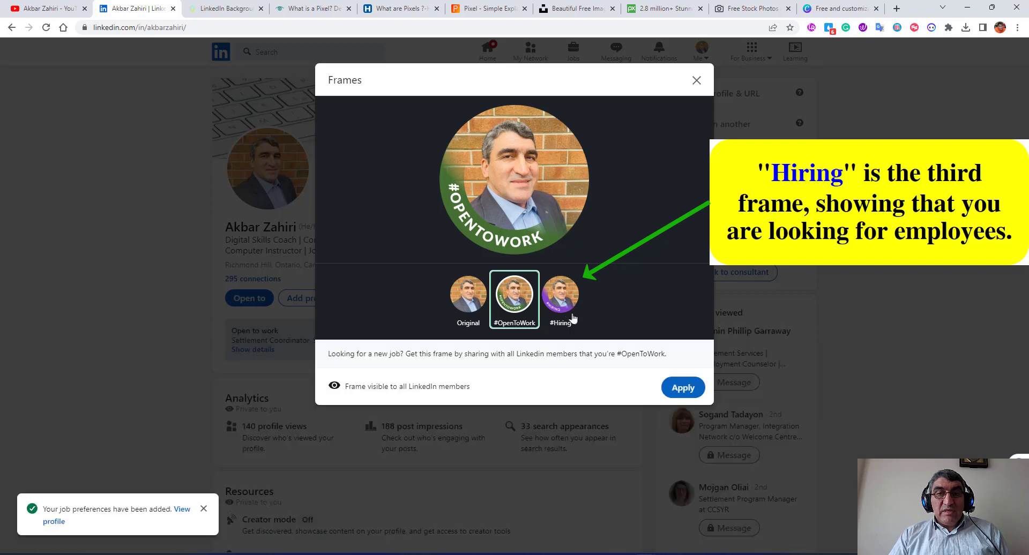
click(685, 389)
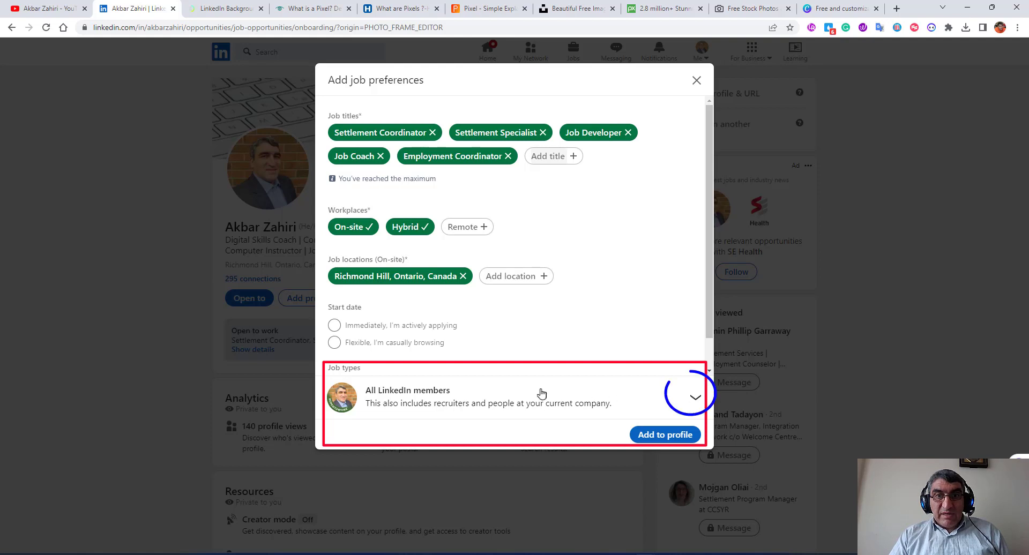
click(696, 399)
click(559, 322)
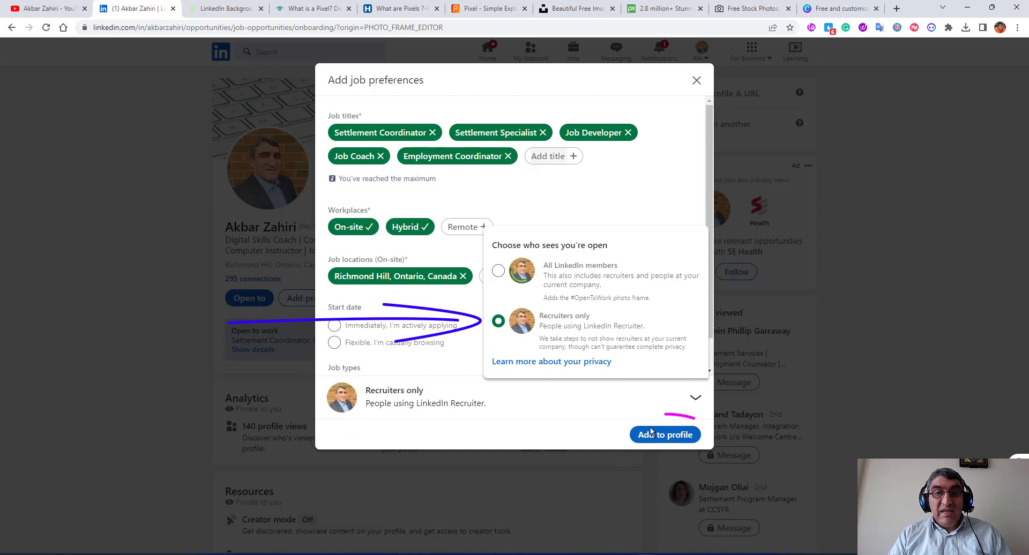
click(664, 436)
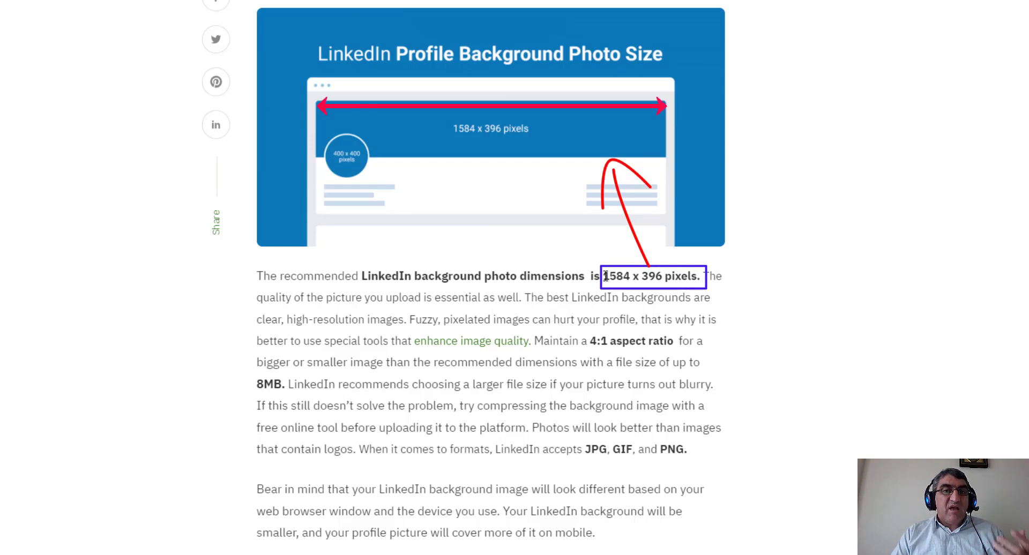
- Examine the recommended LinkedIn background photo dimensions and file size, and the pixel article's passage on screen colors
drag(604, 276, 662, 274)
click(649, 274)
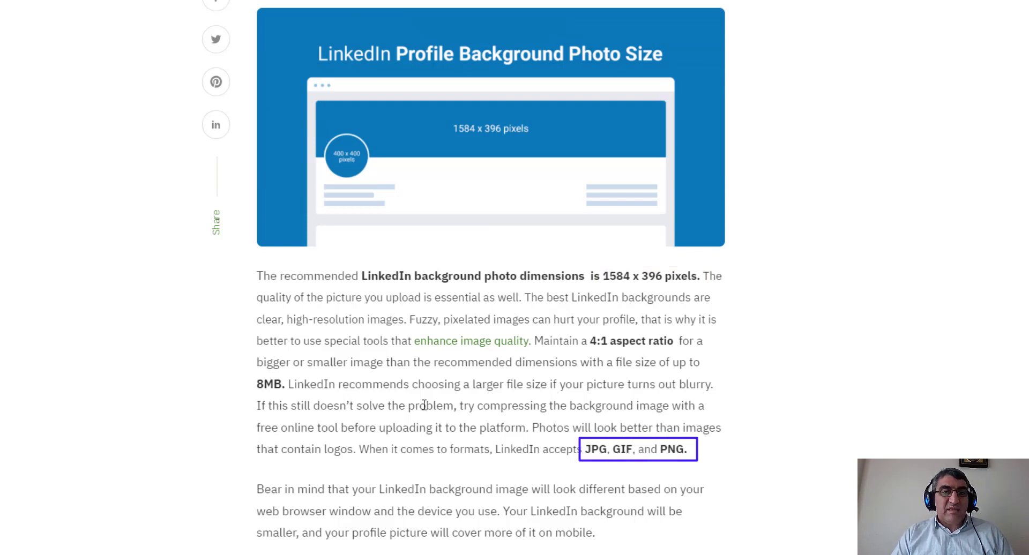
double_click(269, 383)
click(363, 383)
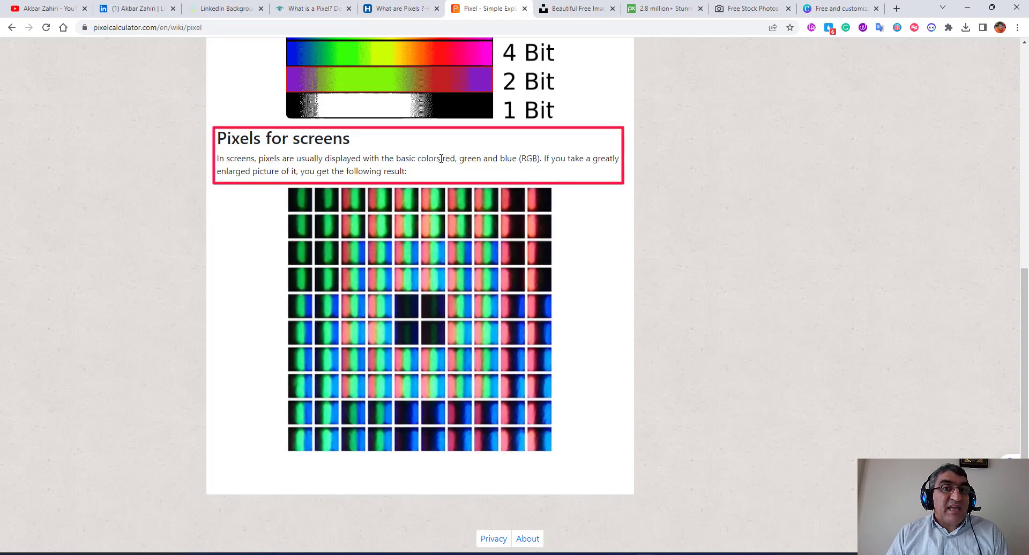
drag(442, 159, 546, 159)
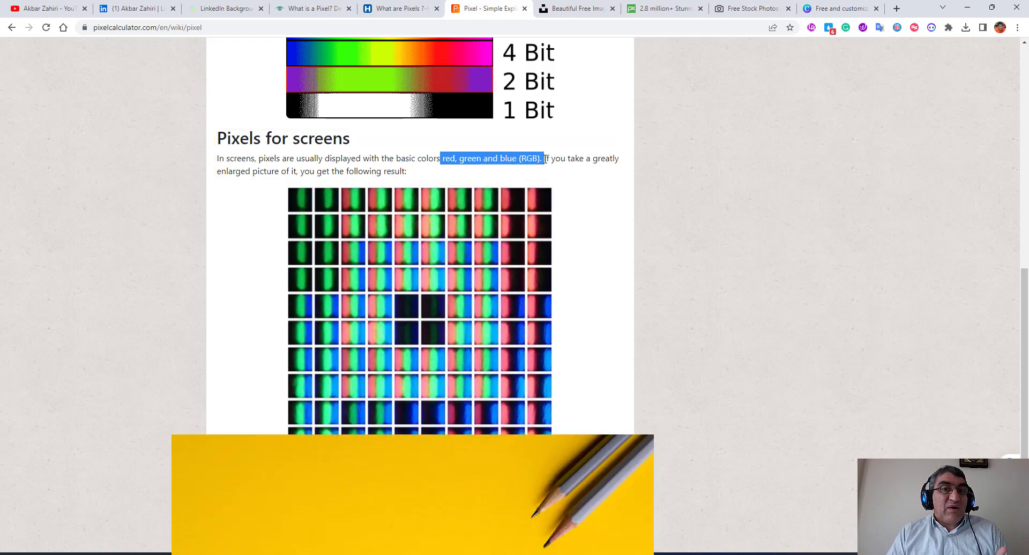
mouse_move(509, 177)
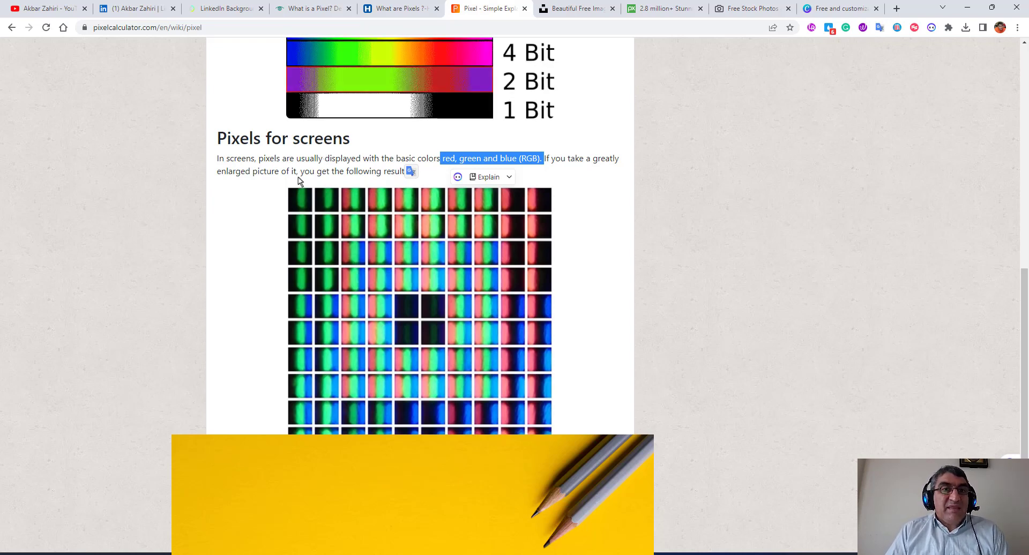
click(219, 9)
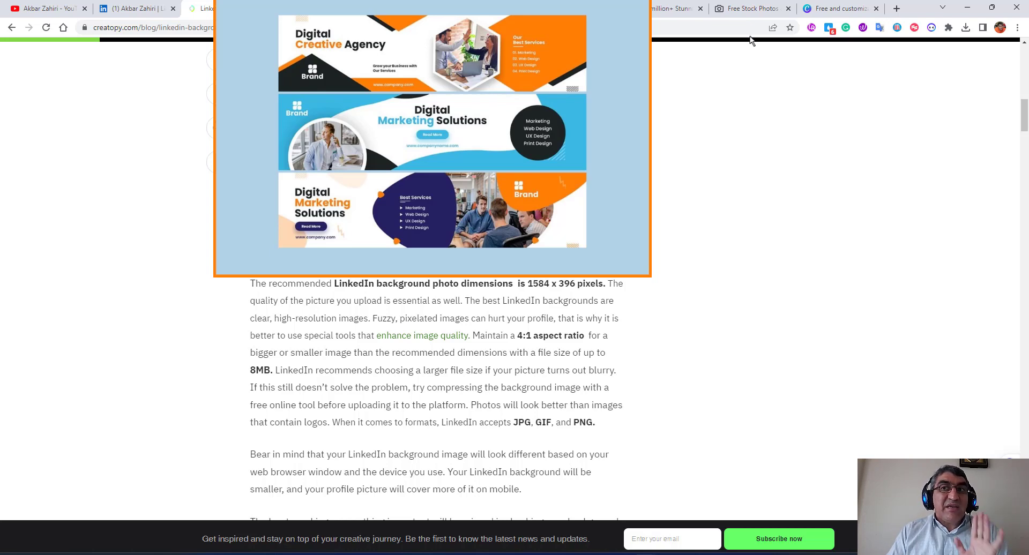
- Switch to Canva's LinkedIn banner templates and browse them, checking the paid and Pro markers and previewing the Blue Modern Cyberspace banner
click(825, 9)
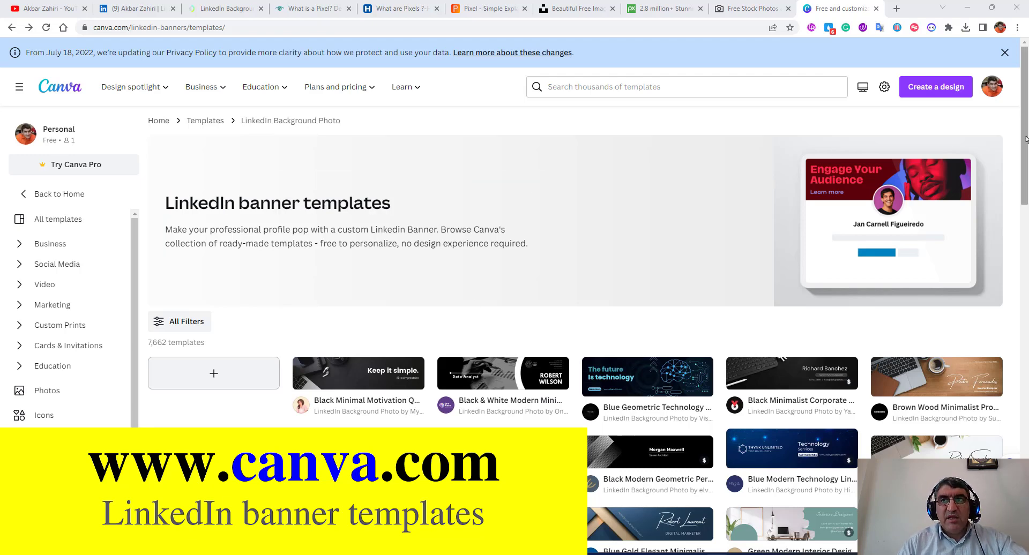
drag(1027, 143, 1027, 213)
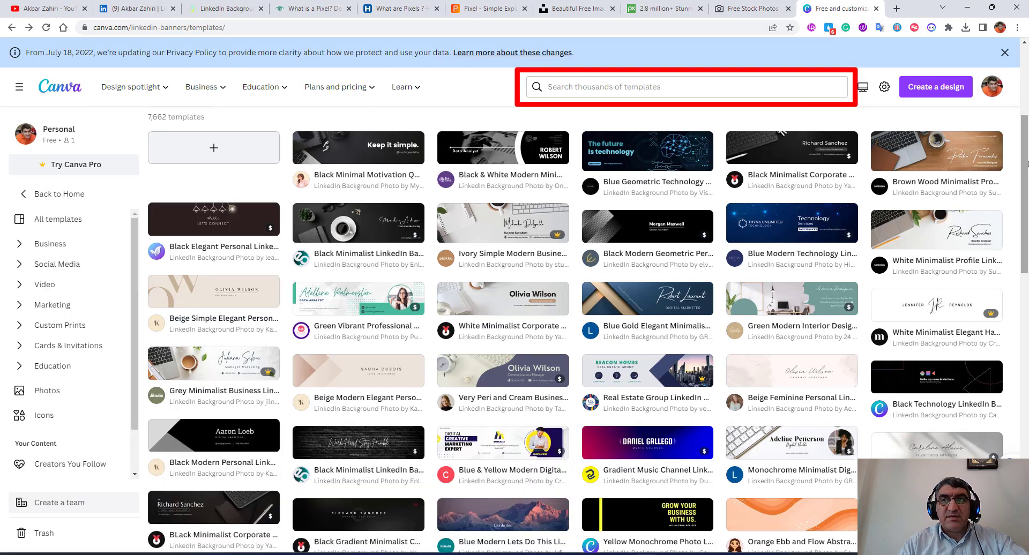
drag(1027, 163, 1027, 487)
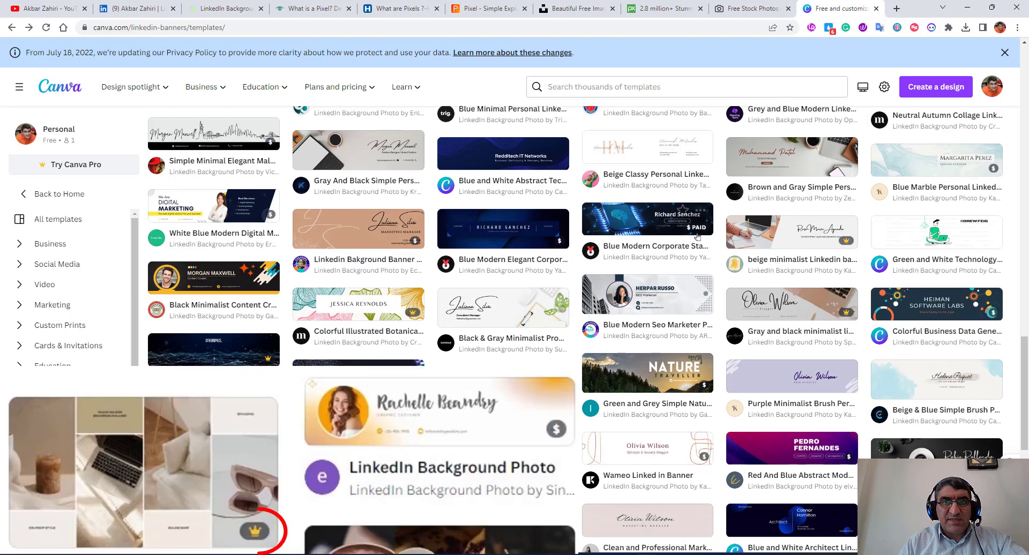
mouse_move(700, 229)
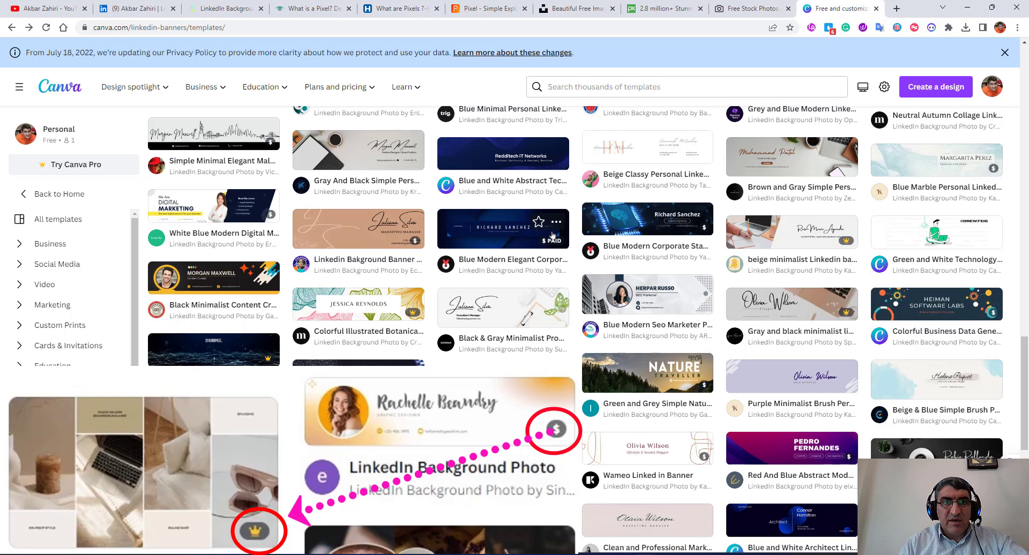
mouse_move(263, 360)
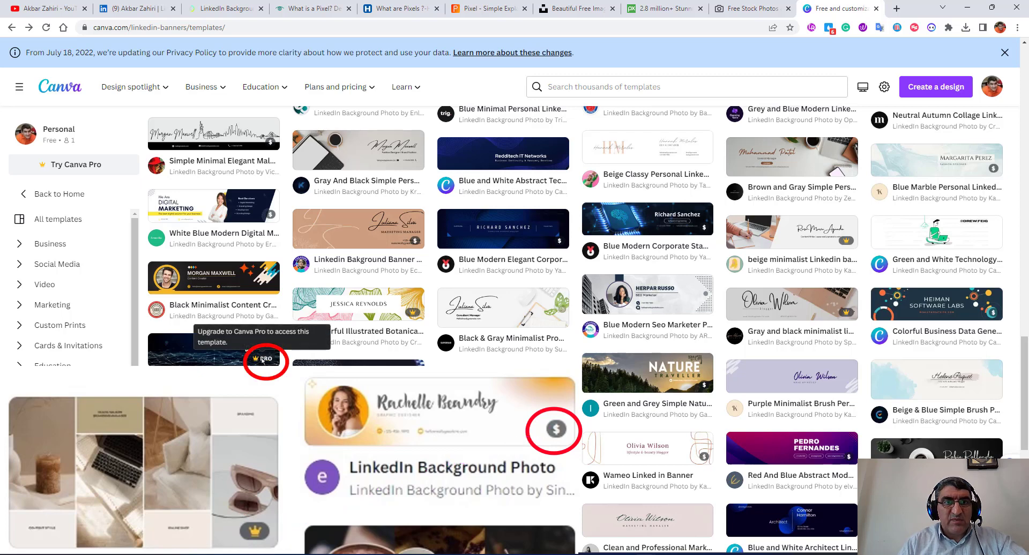
click(237, 350)
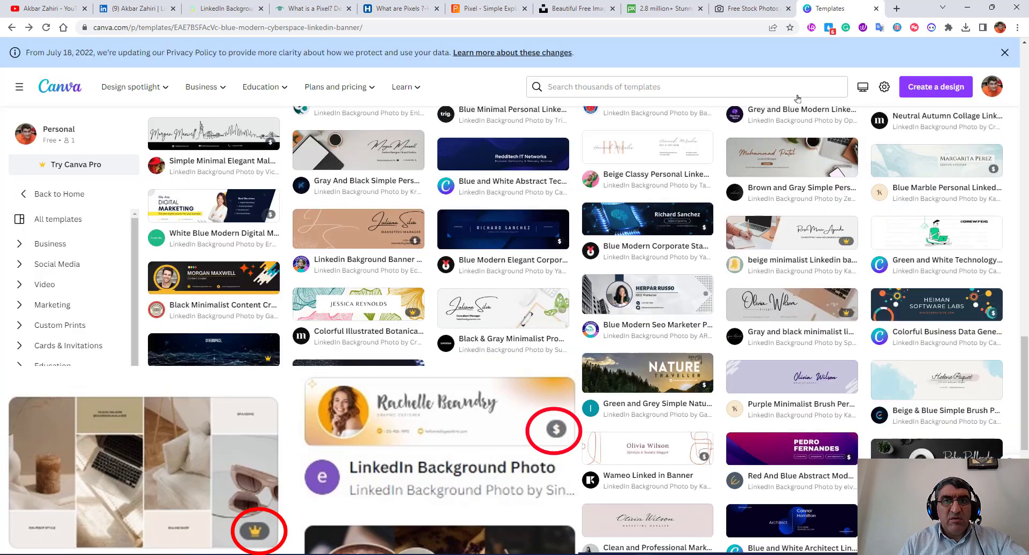
click(896, 88)
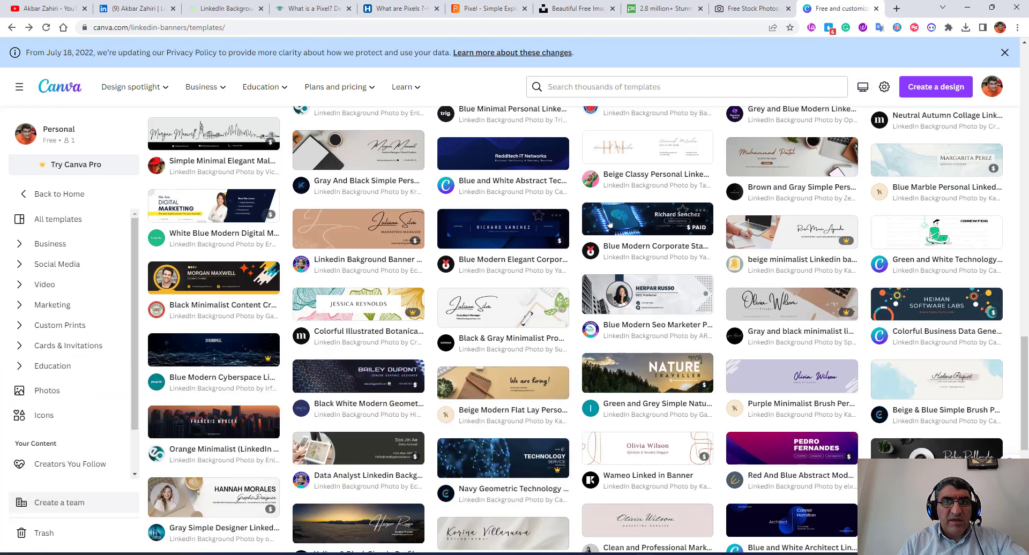
- Preview the Black & Gray Minimalist Profile and Gray And Black Simple Personal banners, and check the template search suggestions
click(498, 309)
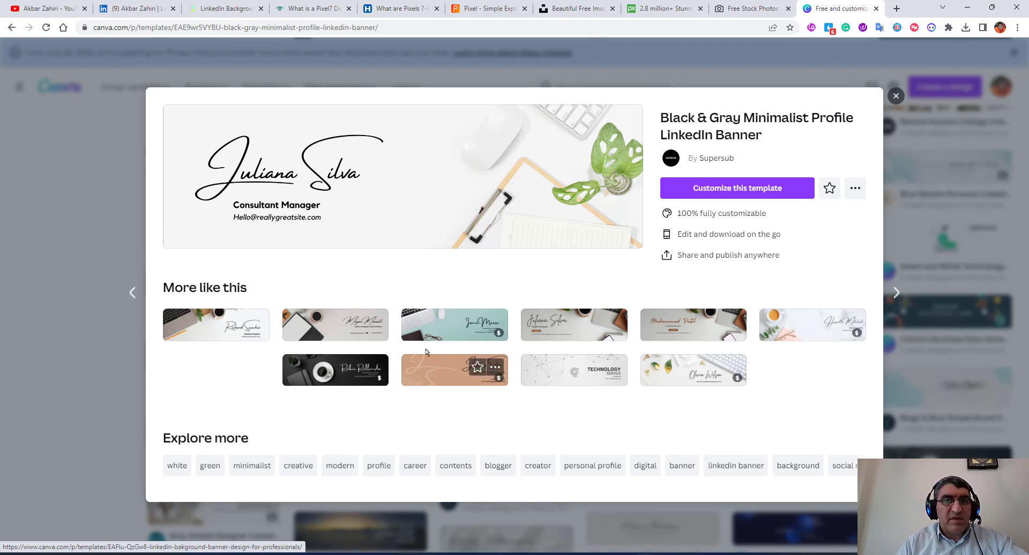
click(358, 321)
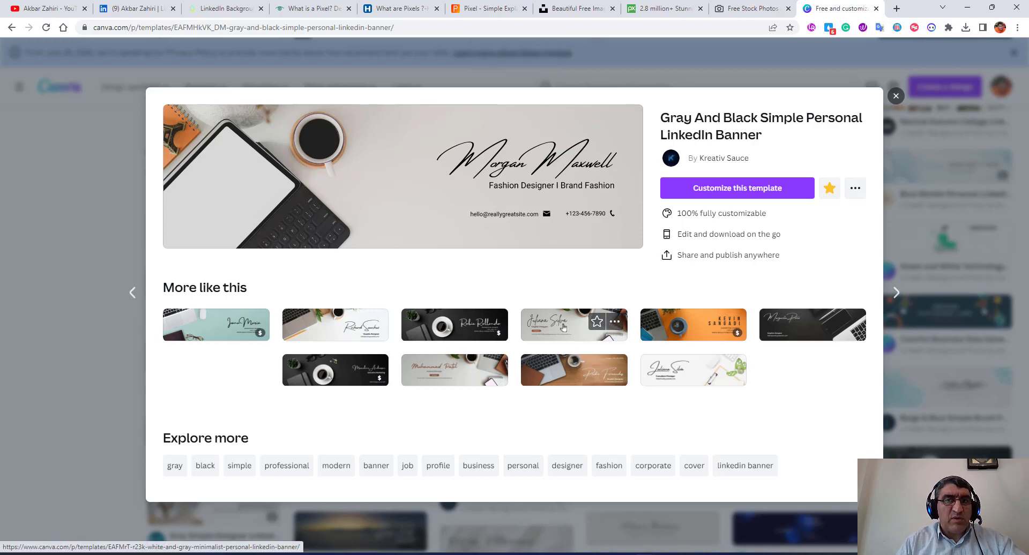
click(895, 96)
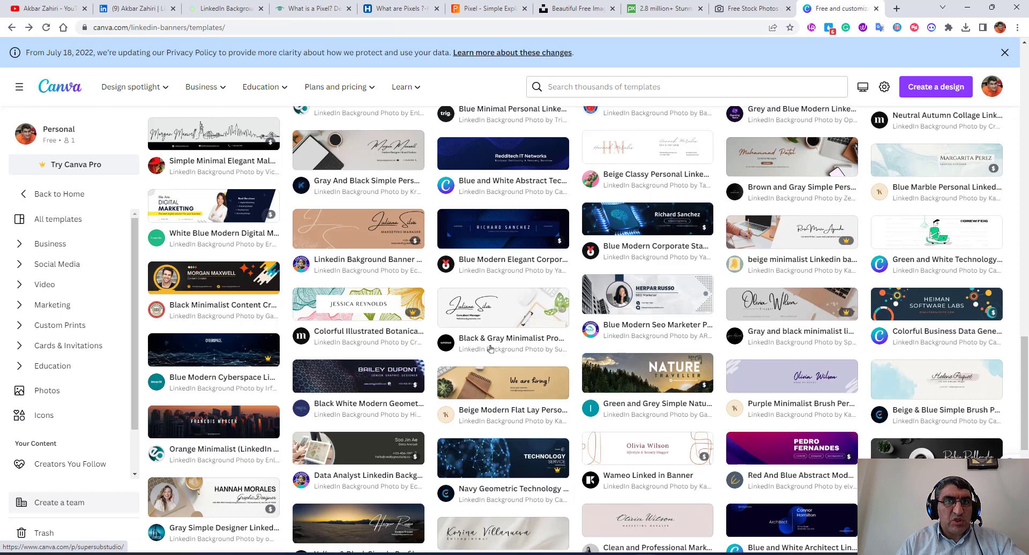
click(563, 87)
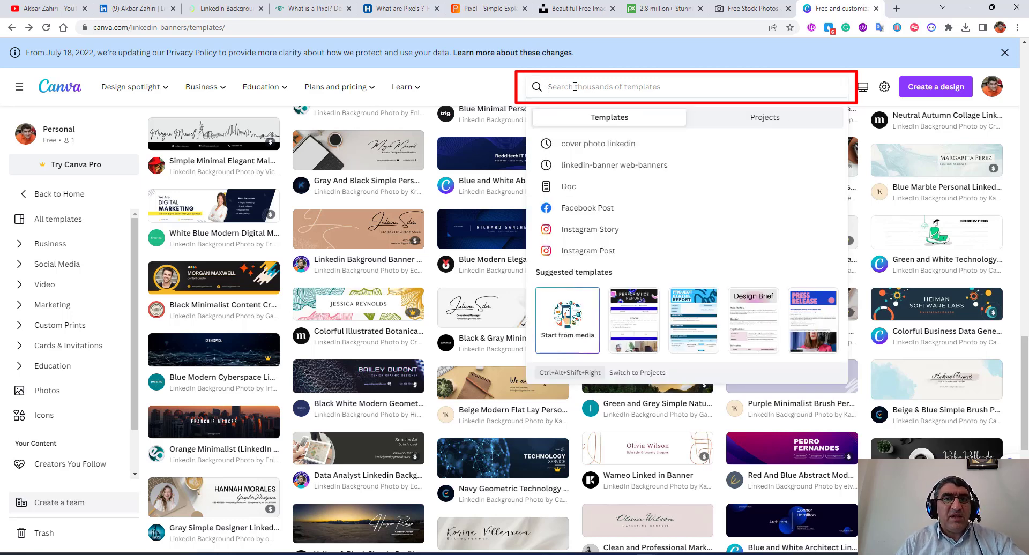
click(646, 61)
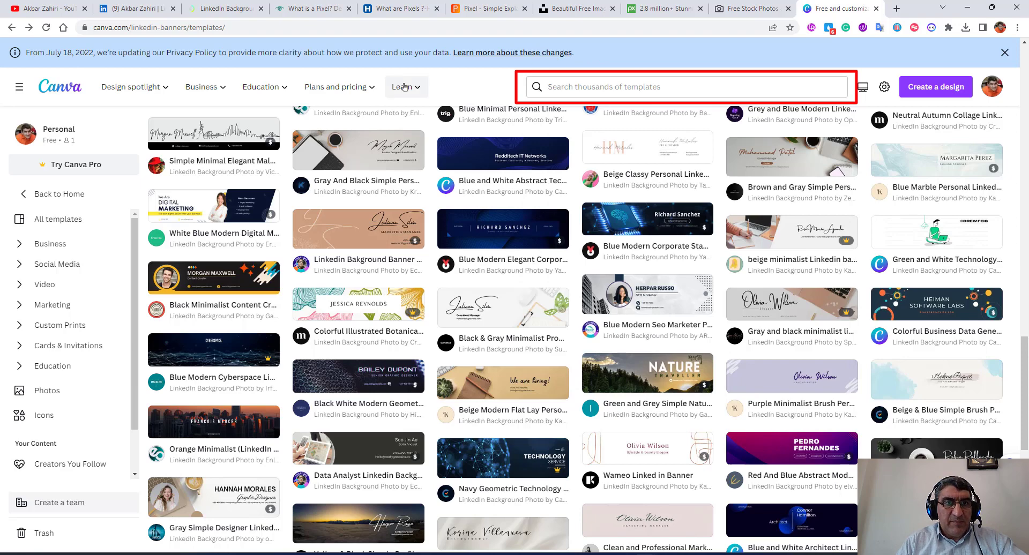
- Open the Black & Gray Minimalist Profile LinkedIn Banner template in the editor for customization
click(499, 308)
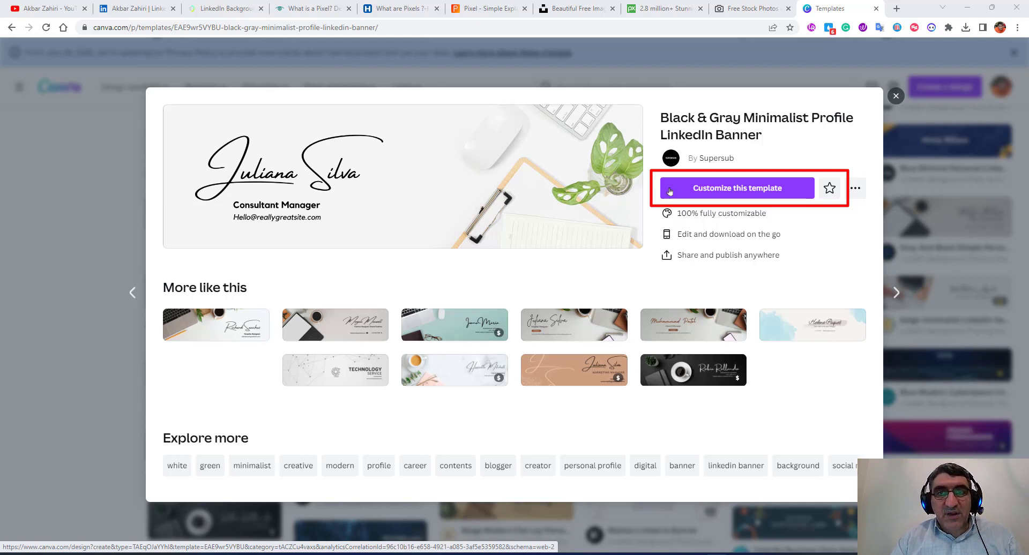
click(746, 198)
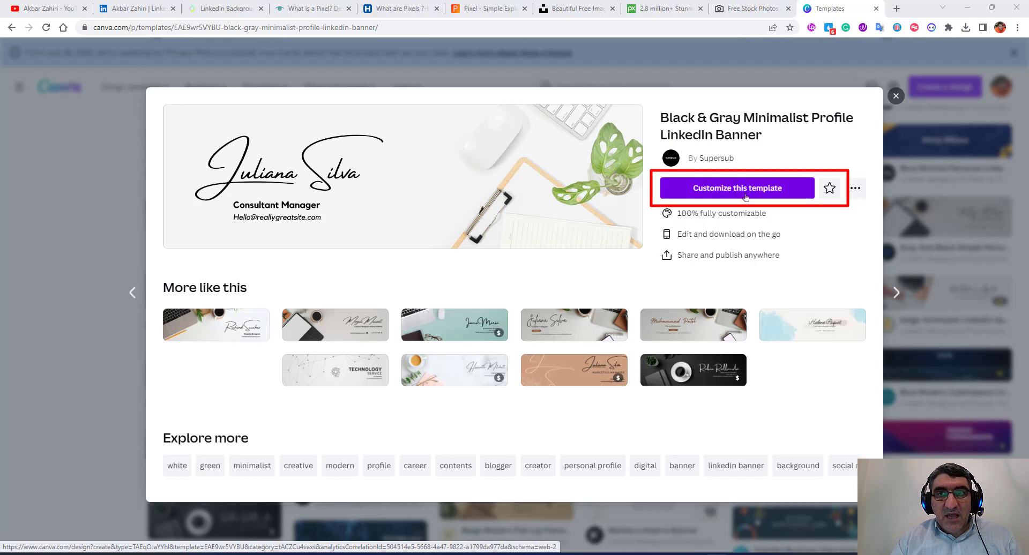
click(720, 192)
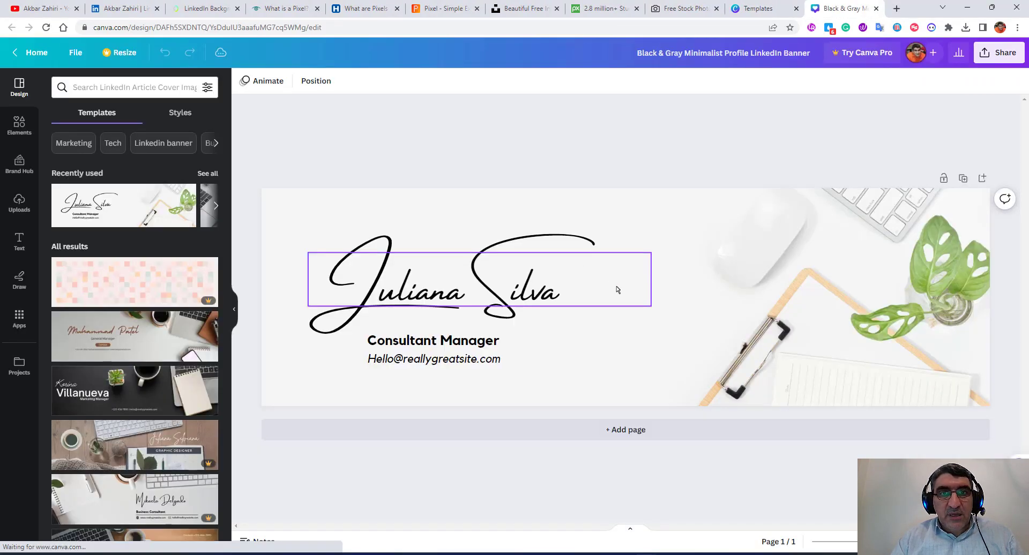
- Select the banner's background image and inspect the additional actions available for it
click(527, 263)
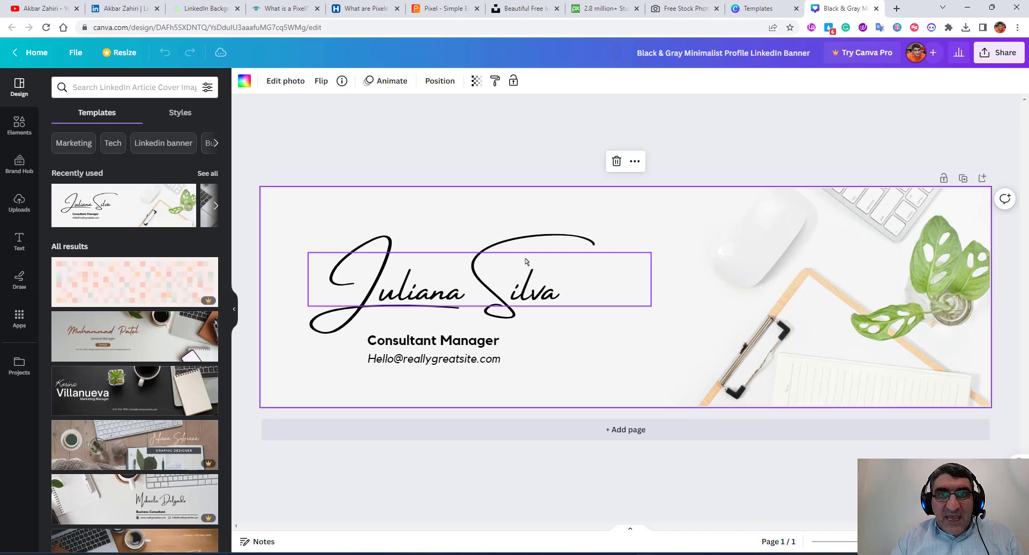
click(917, 258)
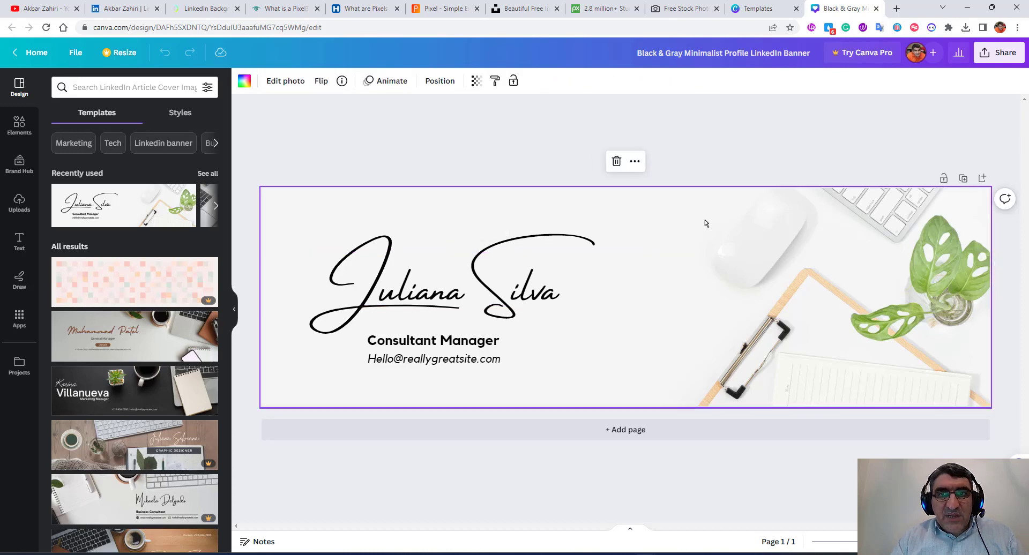
click(634, 162)
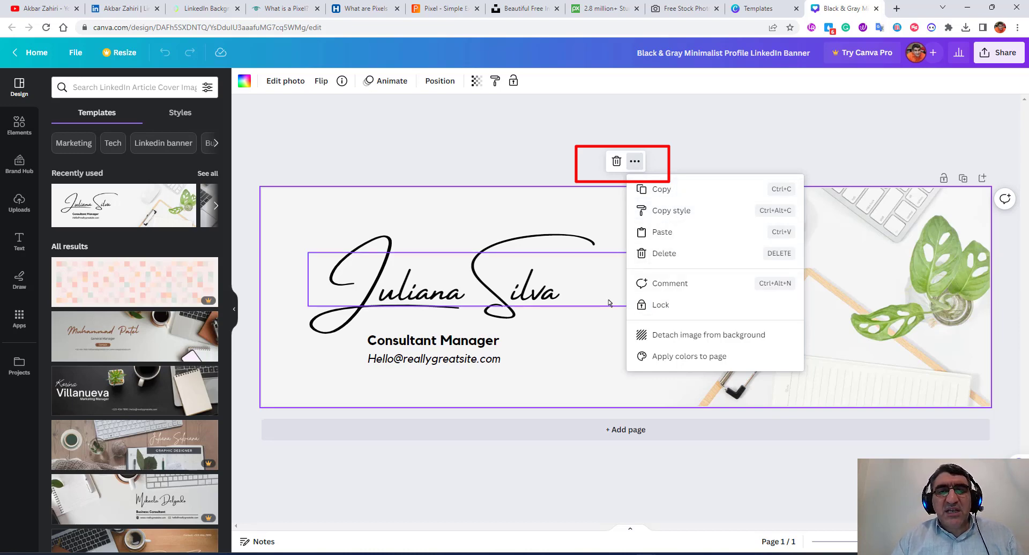
click(598, 326)
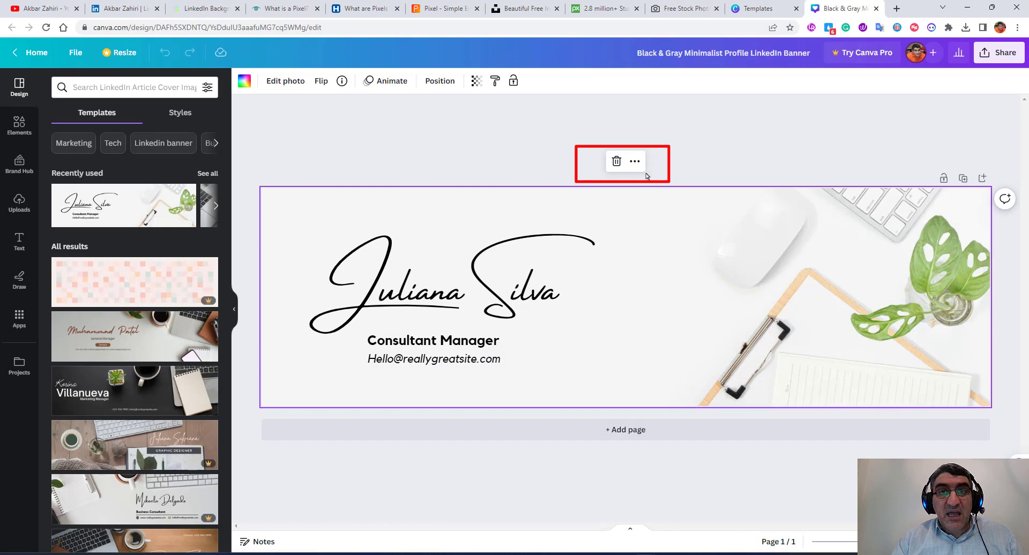
- Replace the placeholder name on the banner with the profile owner's full name
click(268, 84)
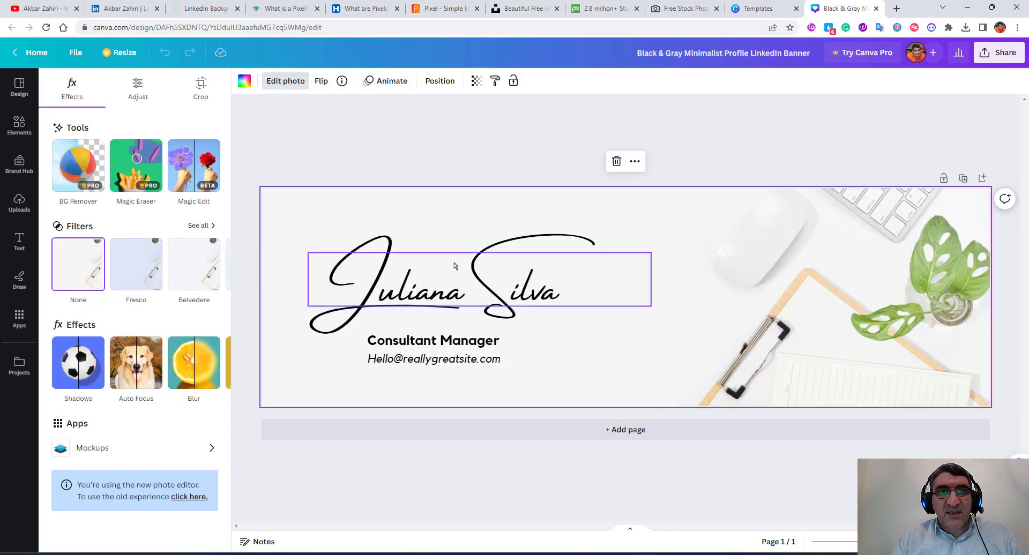
click(454, 266)
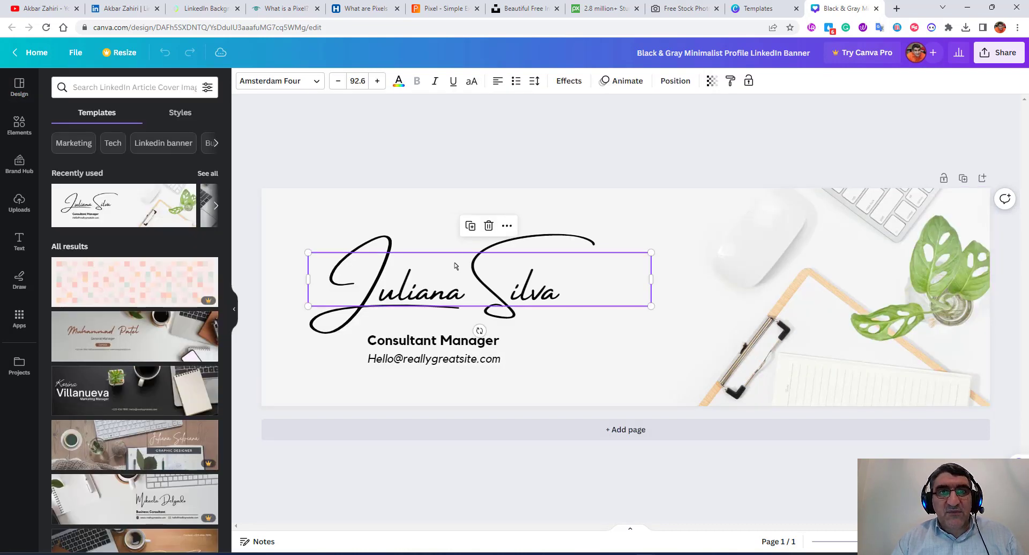
double_click(402, 291)
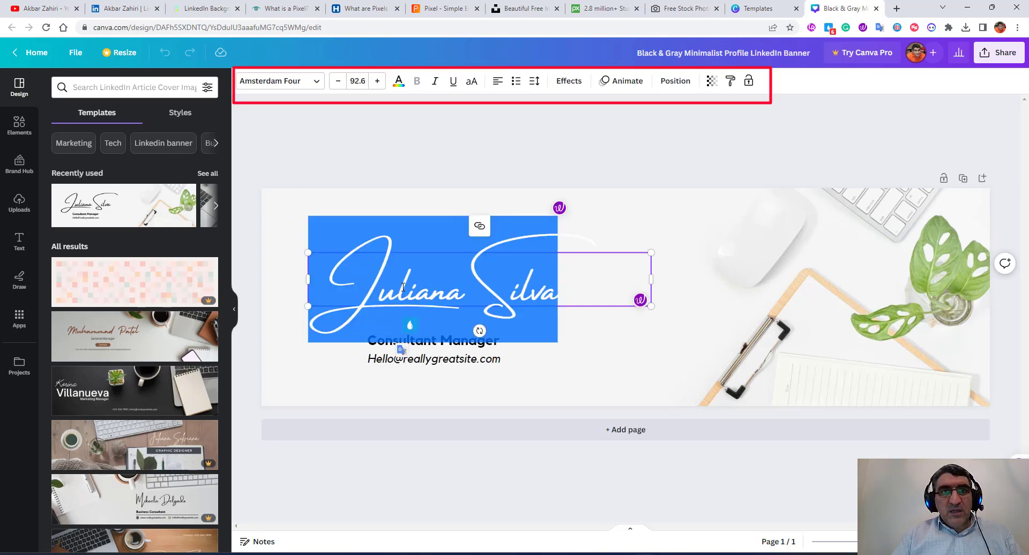
text(A)
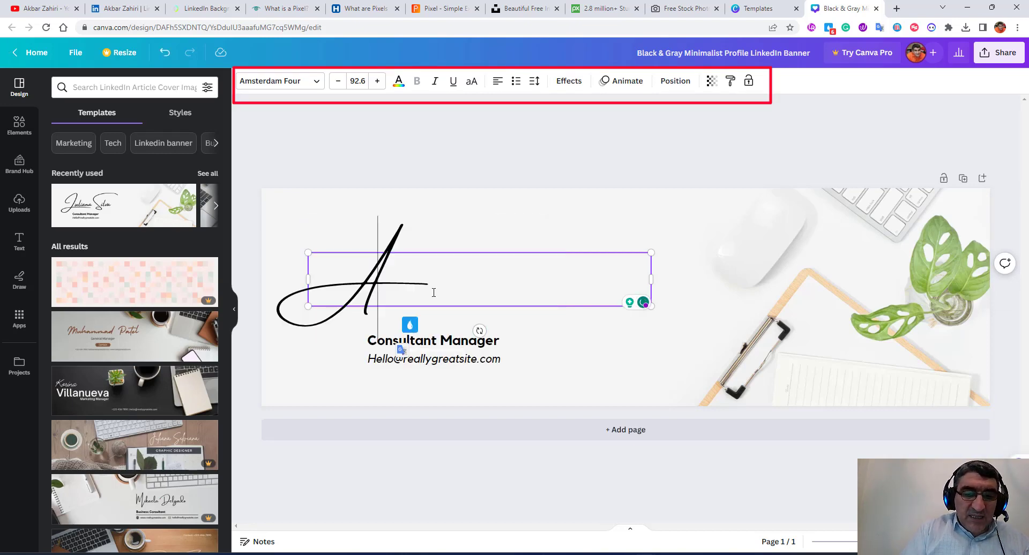
text(kbar zahiri)
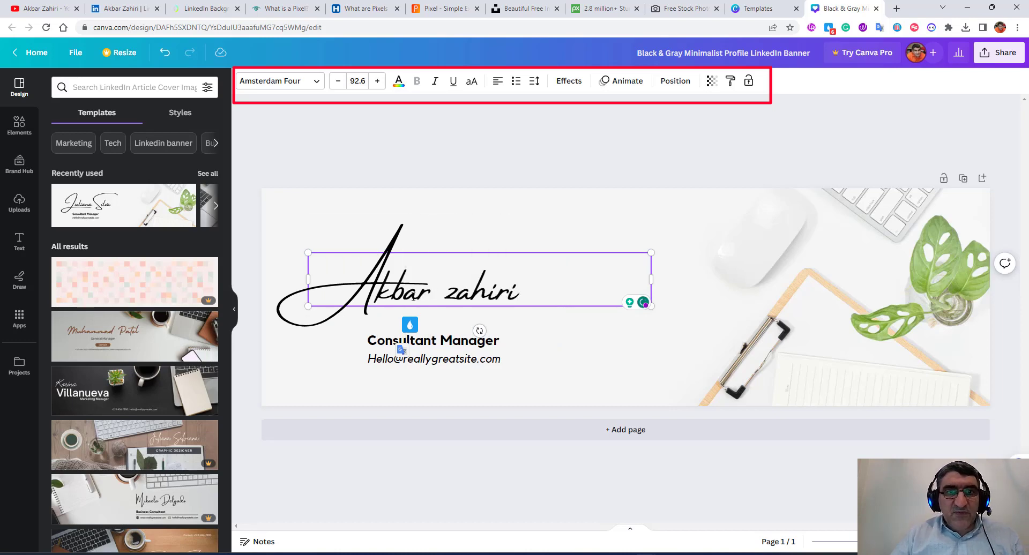
- Change the font of the whole name text on the banner to Special Elite
key(ctrl+a)
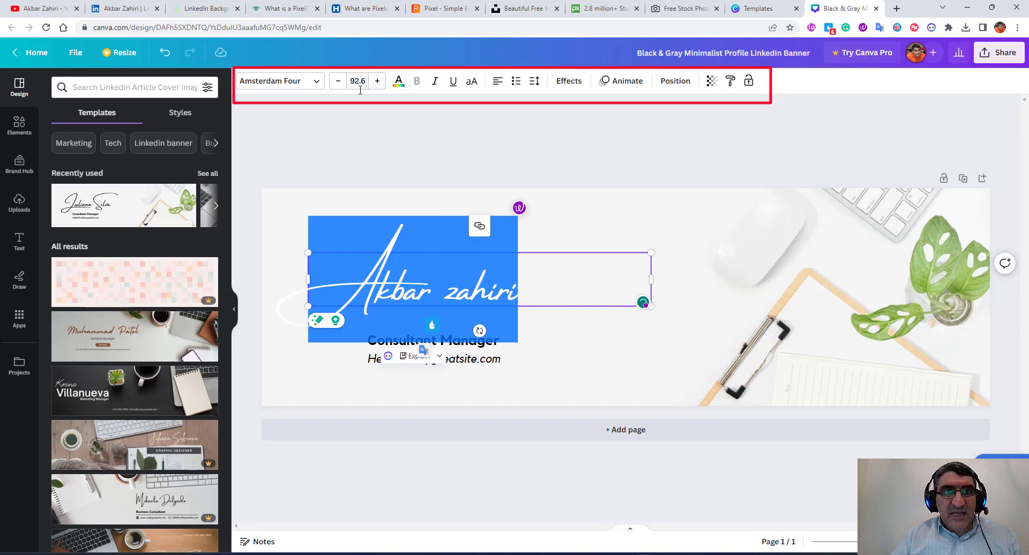
click(279, 81)
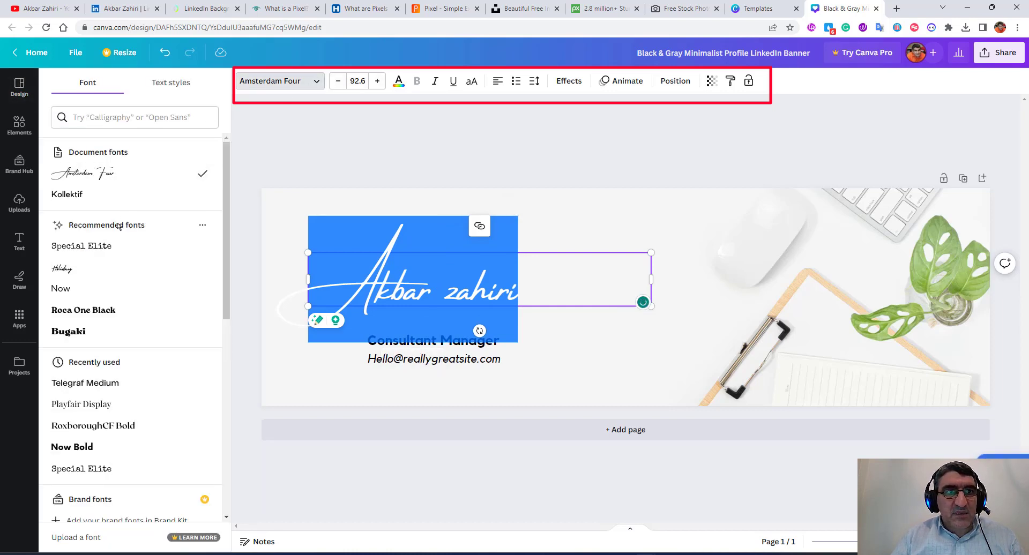
click(113, 246)
click(429, 283)
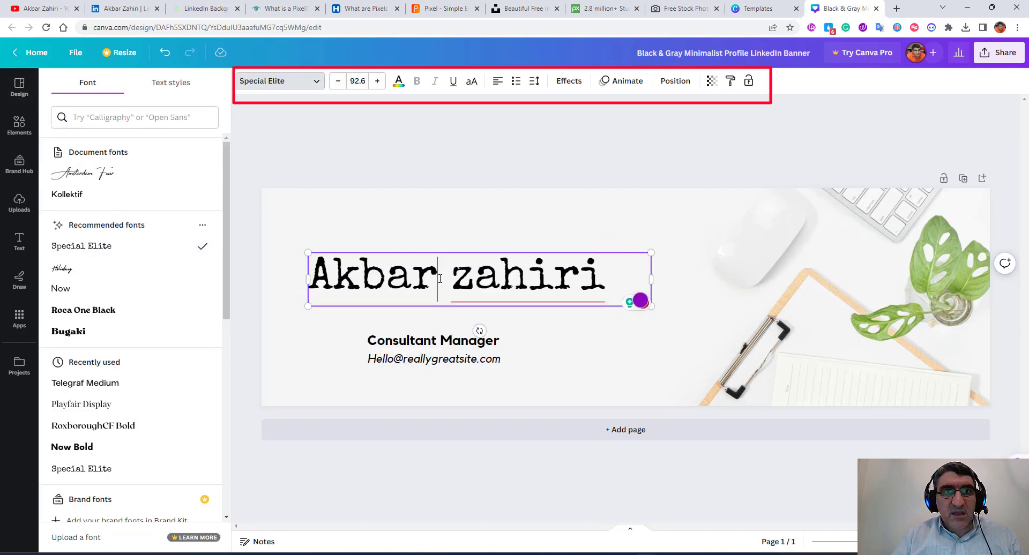
- Move the name near the banner's upper edge, shrunk to font size 42.1, and capitalize the first letter of the surname
drag(565, 253, 794, 208)
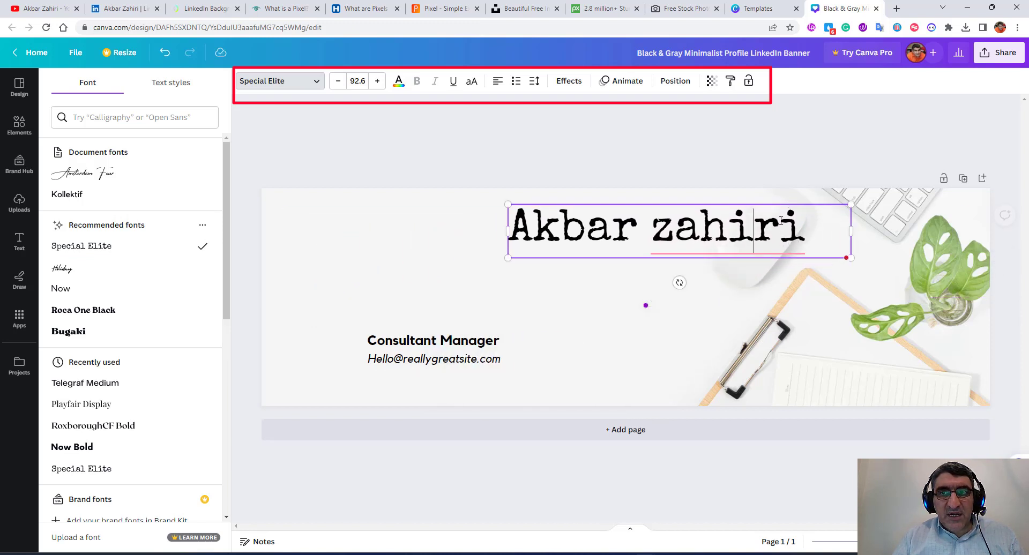
drag(847, 262, 666, 214)
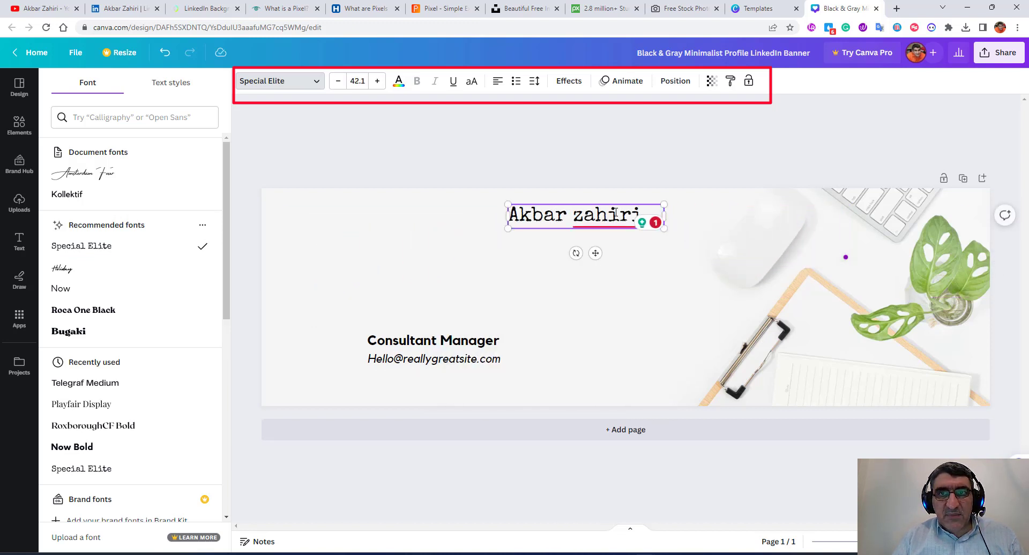
drag(586, 216, 577, 217)
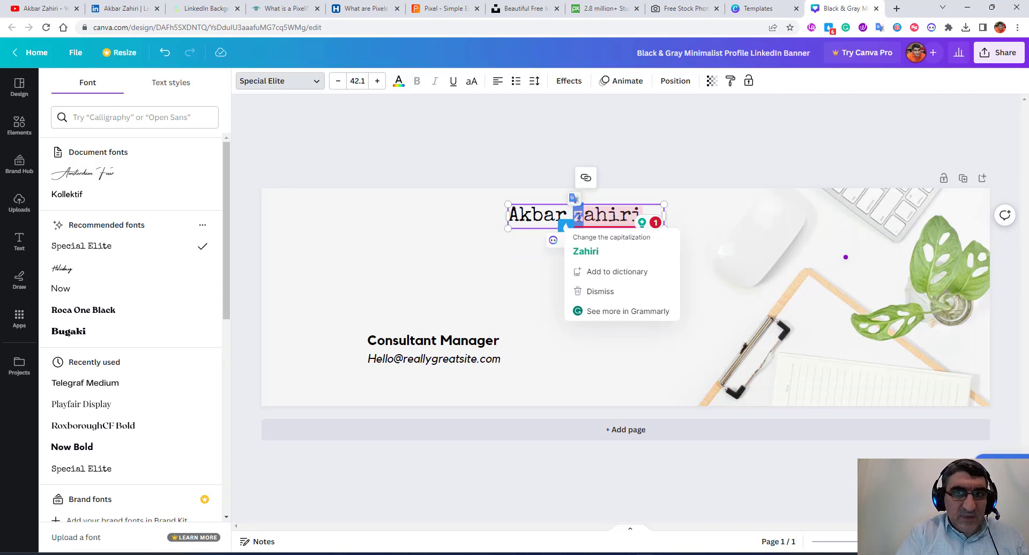
text(Z)
key(Escape)
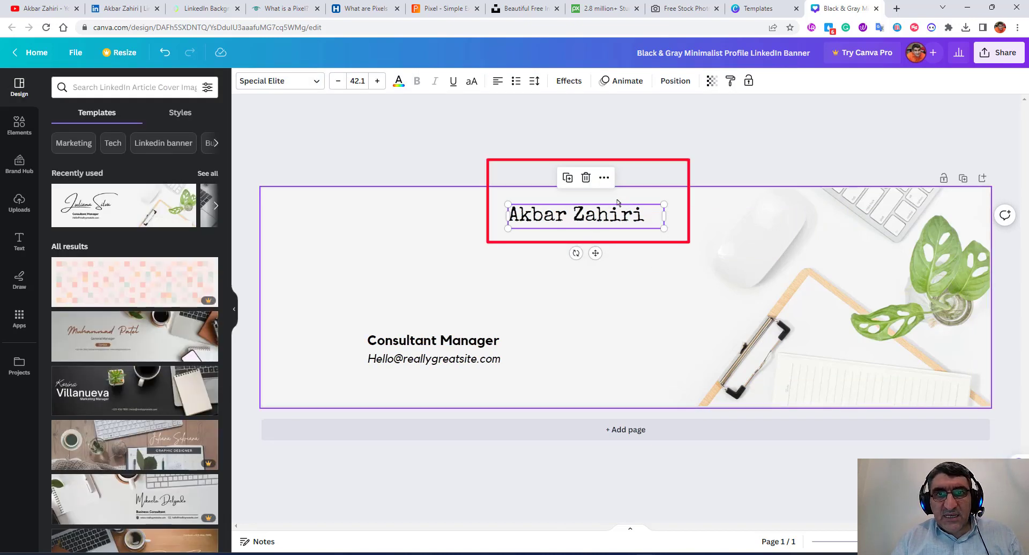
- Try the Center and Right page alignments on the name text
click(604, 179)
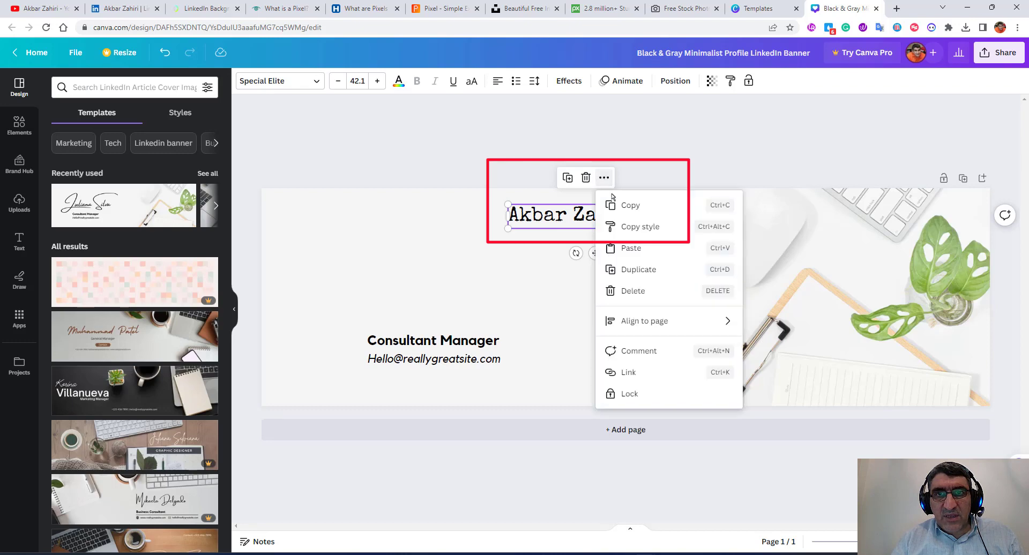
mouse_move(644, 320)
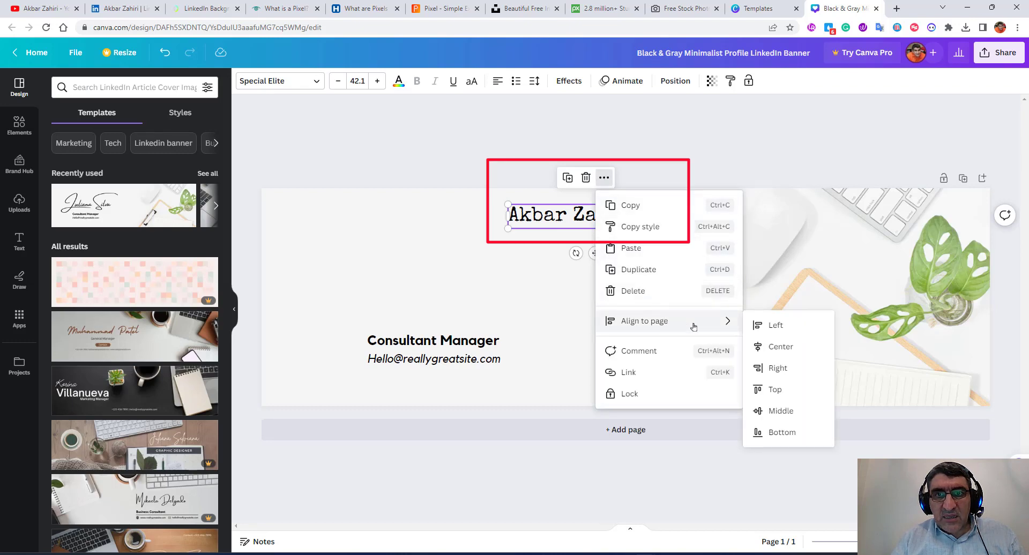
click(784, 347)
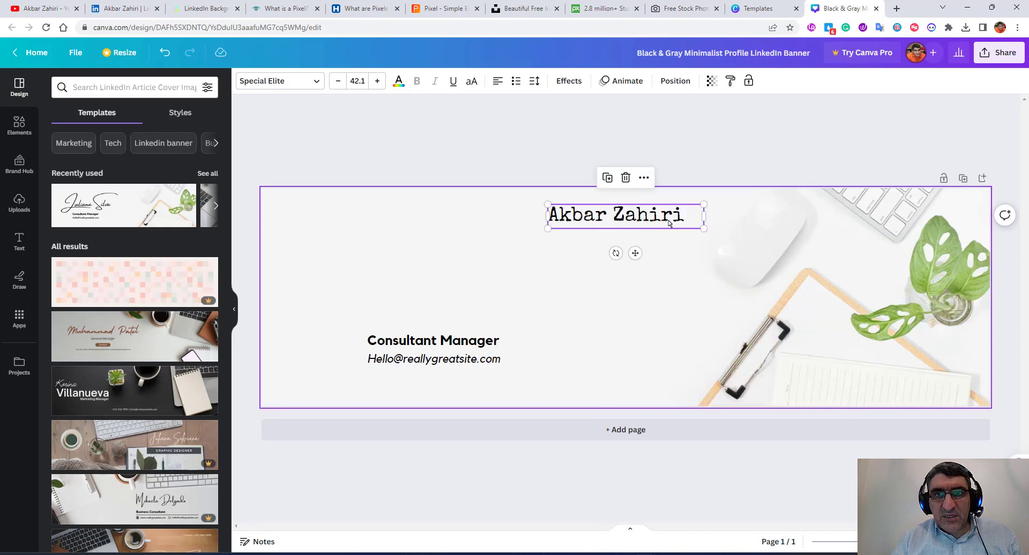
click(644, 178)
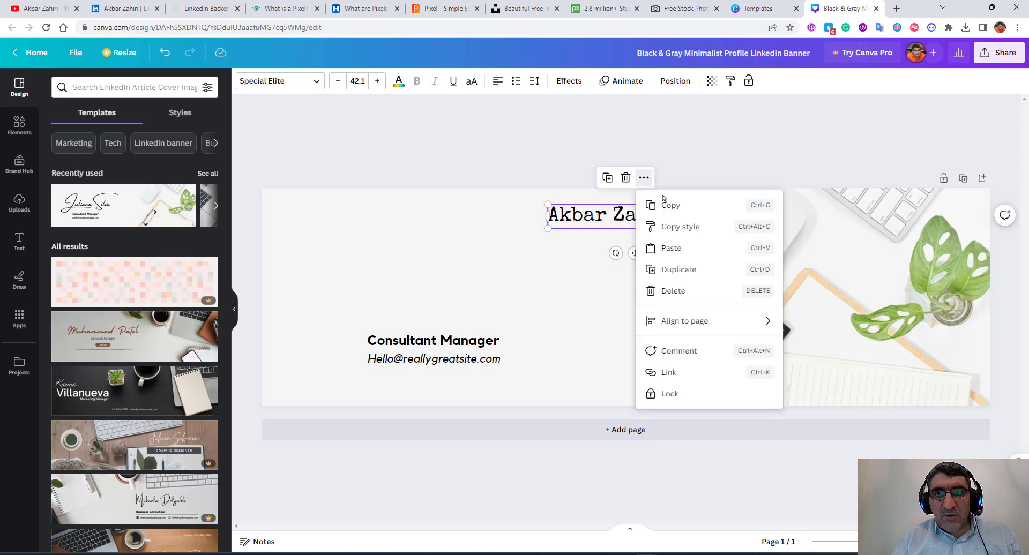
mouse_move(708, 324)
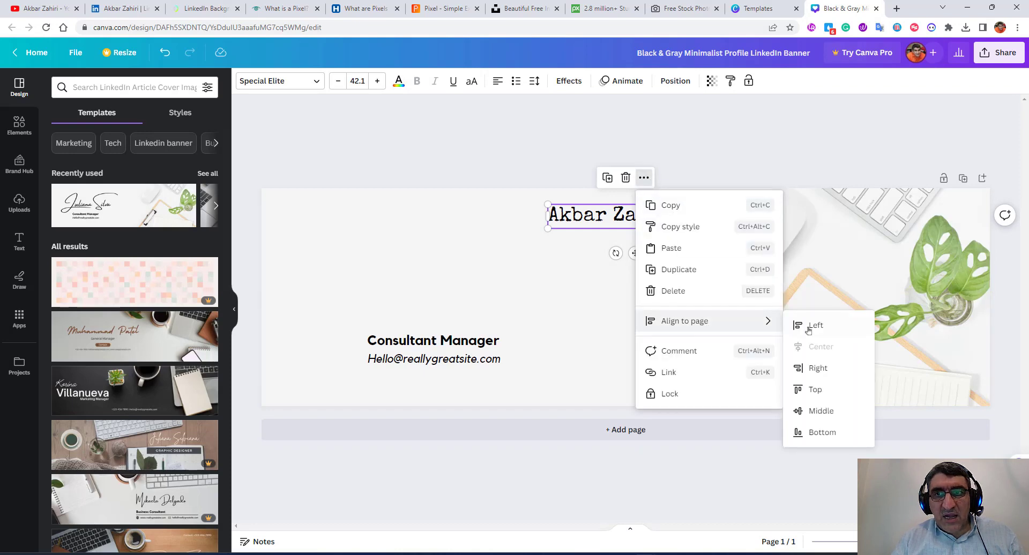
click(818, 367)
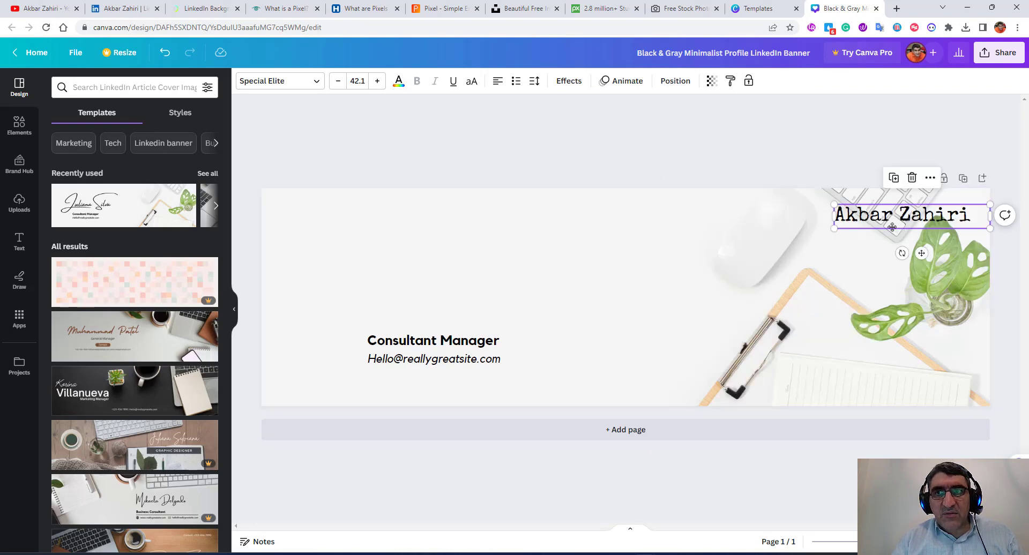
- Move the name back over the banner's plain area, above and slightly right of the job title
drag(892, 227, 516, 259)
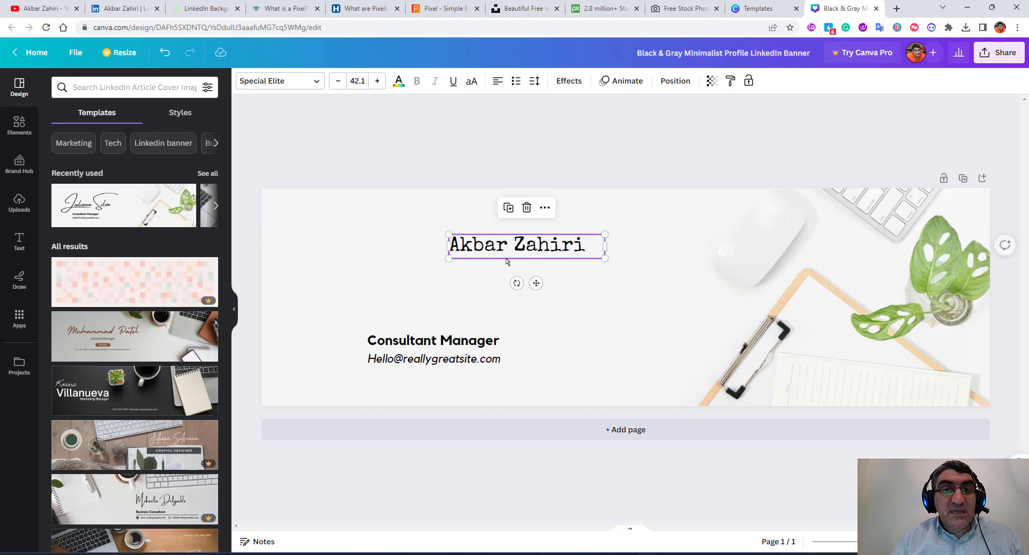
click(529, 255)
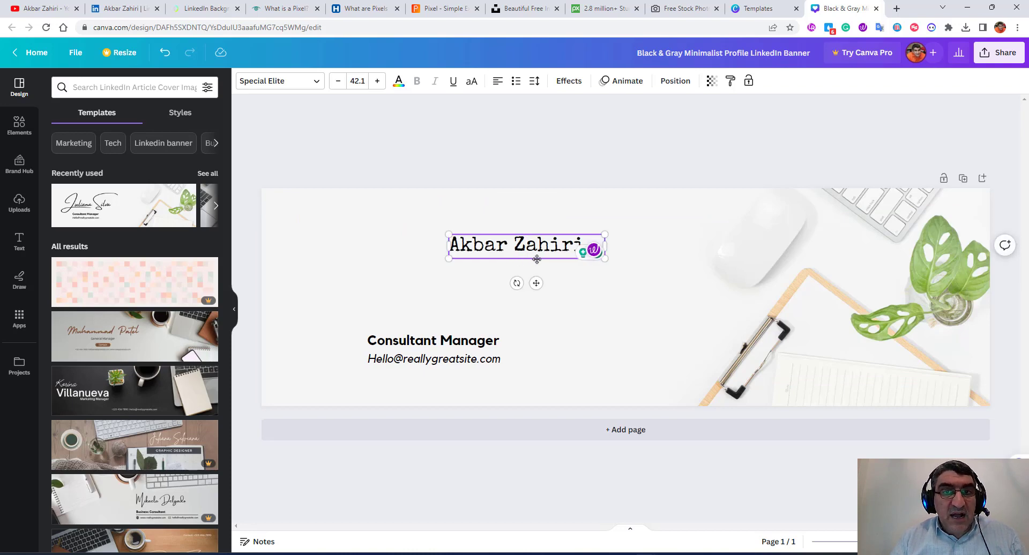
click(465, 302)
- Replace the placeholder e-mail line below the job title with the YouTube channel's web address
click(424, 359)
click(424, 360)
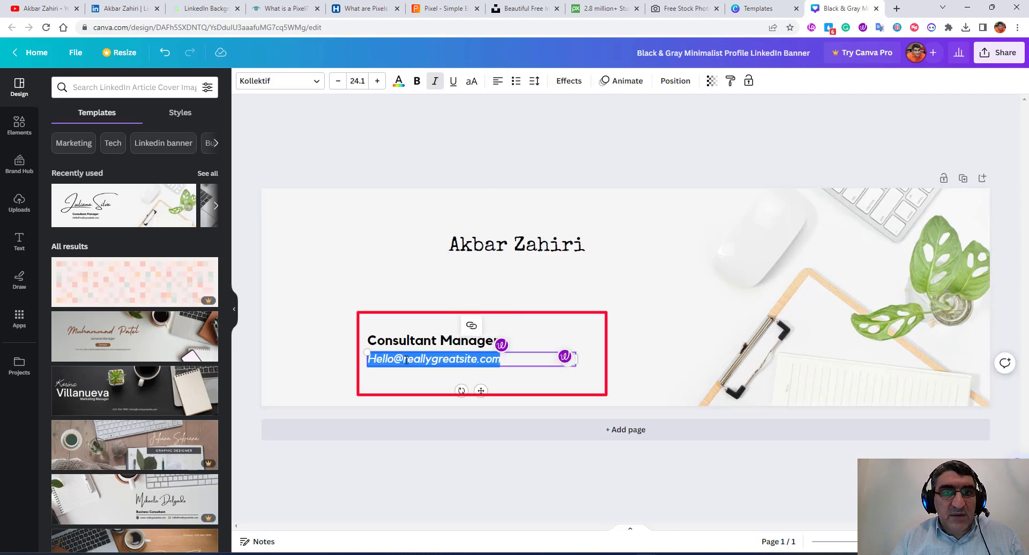
text(www.youtube.com/c/akbarzahiri)
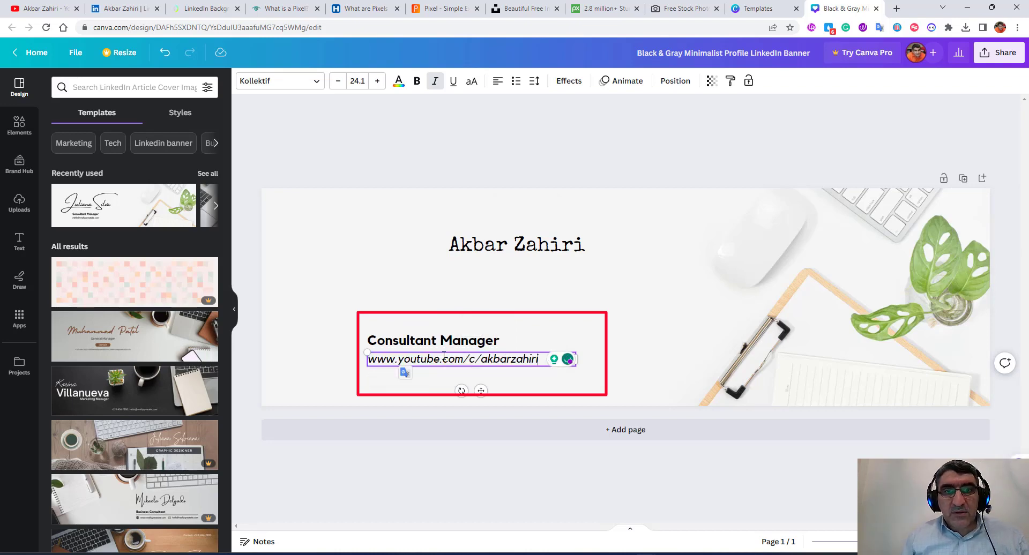
- Color the whole YouTube address line red using the first red among the default solid colors
triple_click(469, 365)
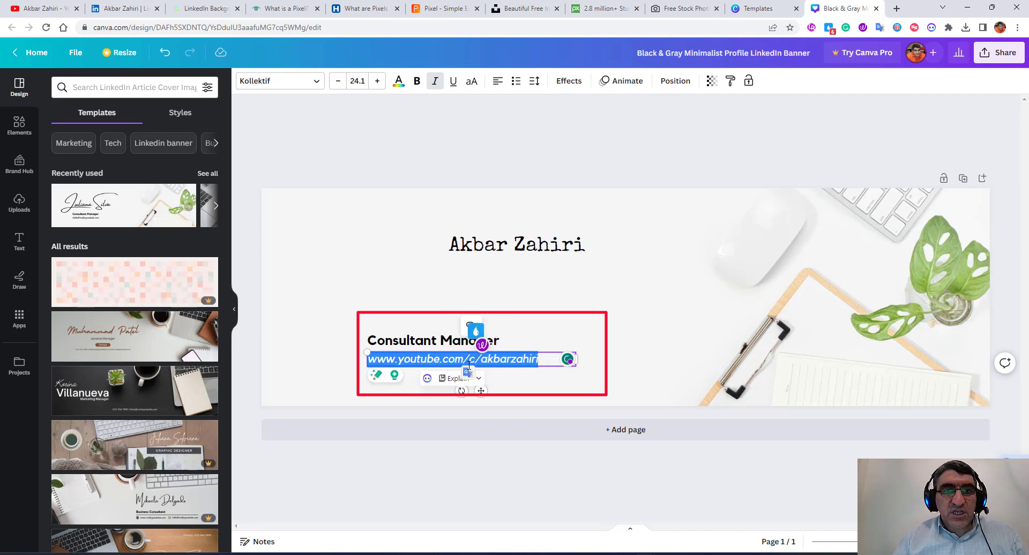
click(399, 81)
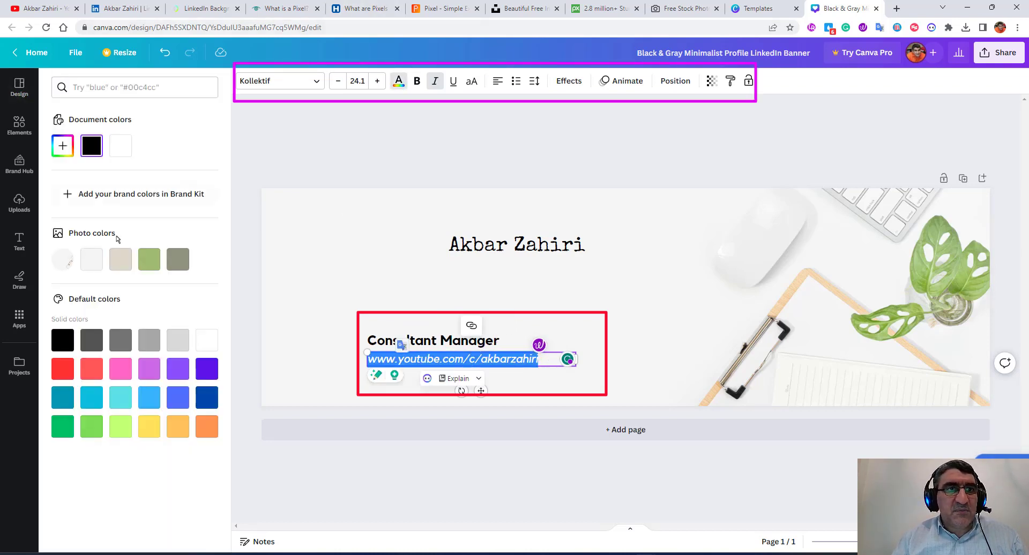
click(63, 368)
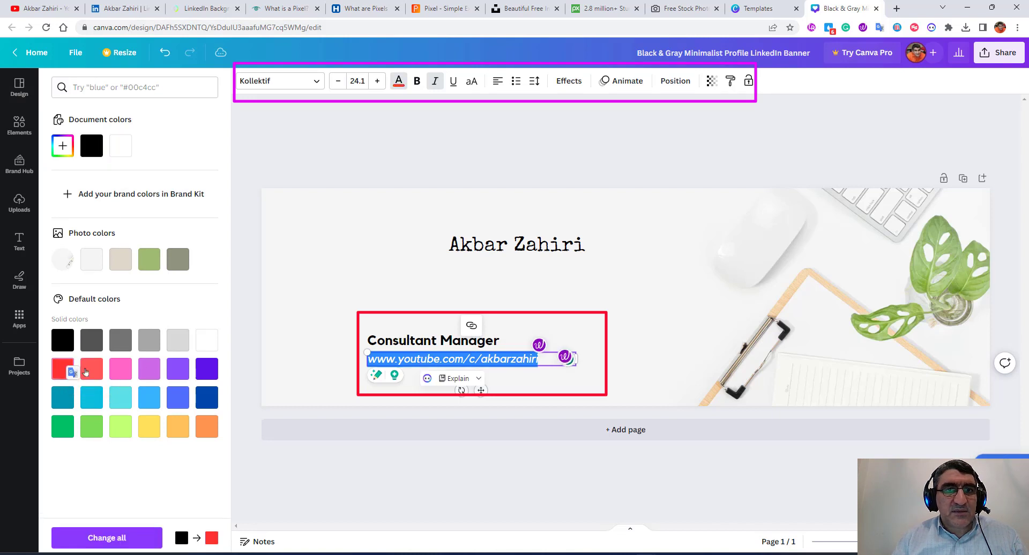
click(448, 359)
- Replace the job title "Consultant Manager" with "Digital skills coach"
click(549, 342)
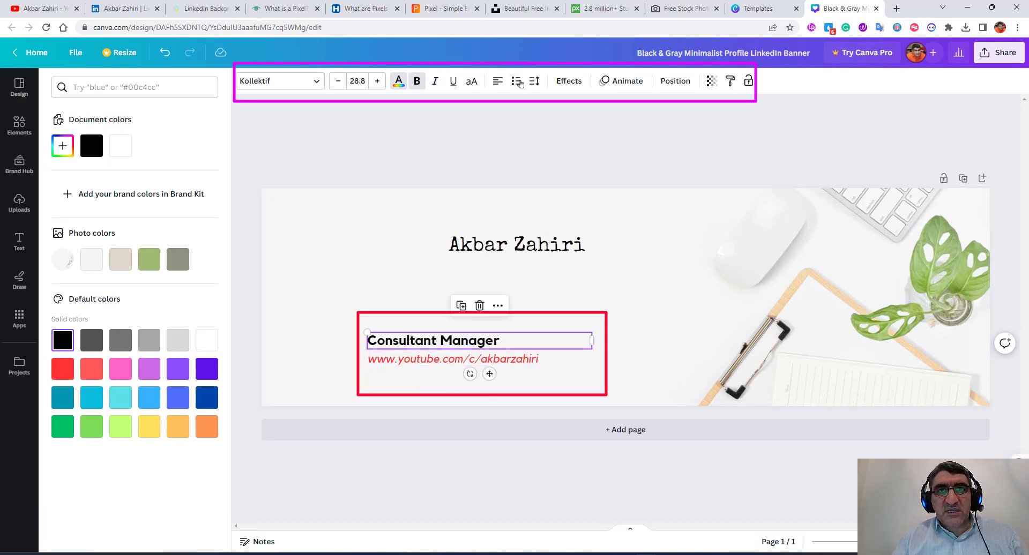
click(539, 333)
double_click(519, 344)
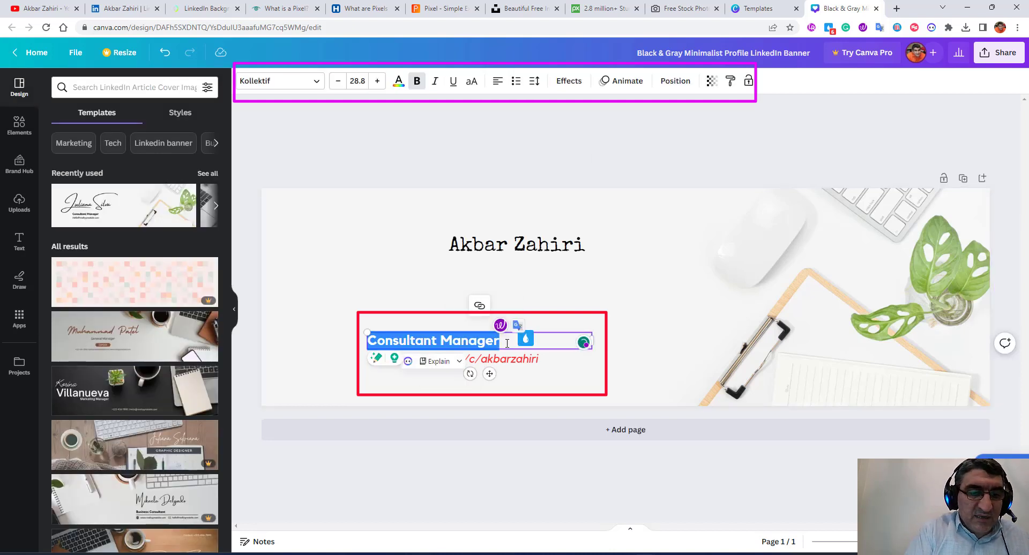
text(Di)
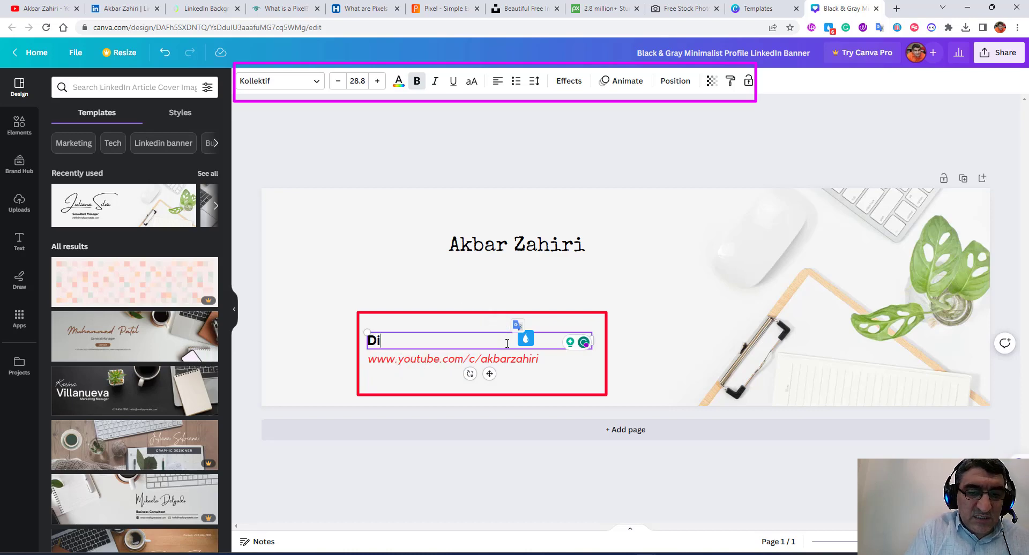
text(gital skills coach)
click(556, 303)
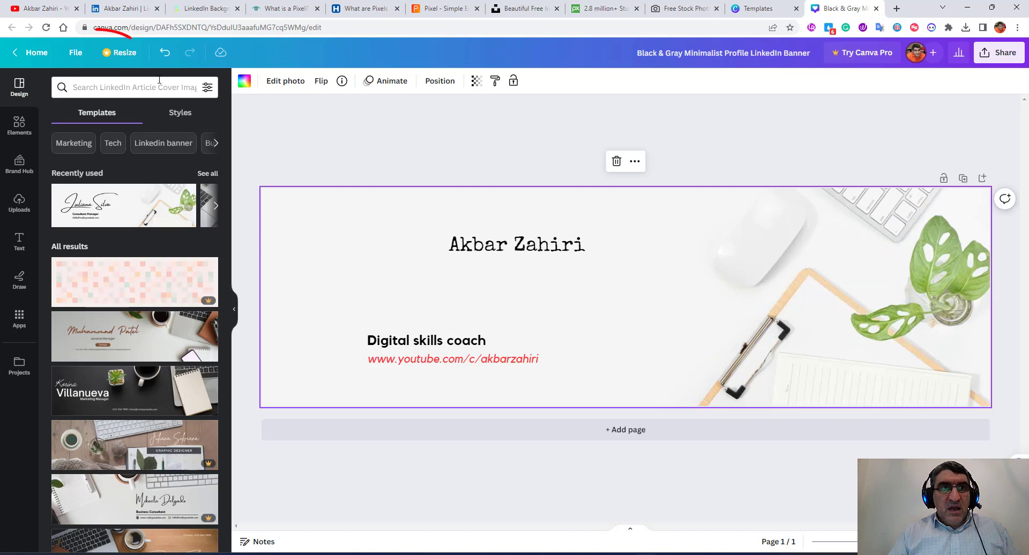
- Import the brick wall image brickkkks from the LinkedIn-pics folder into the design's uploads
click(75, 59)
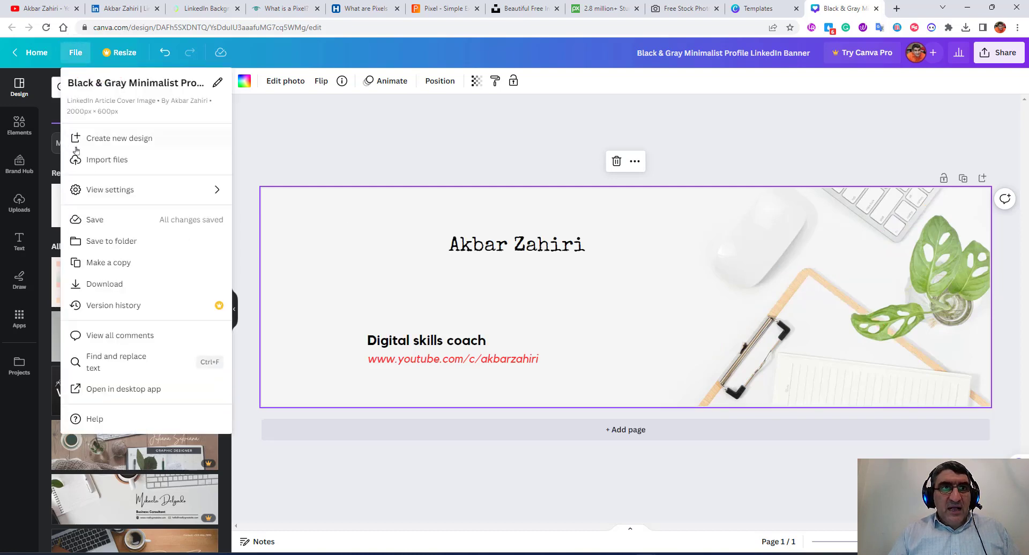
click(108, 161)
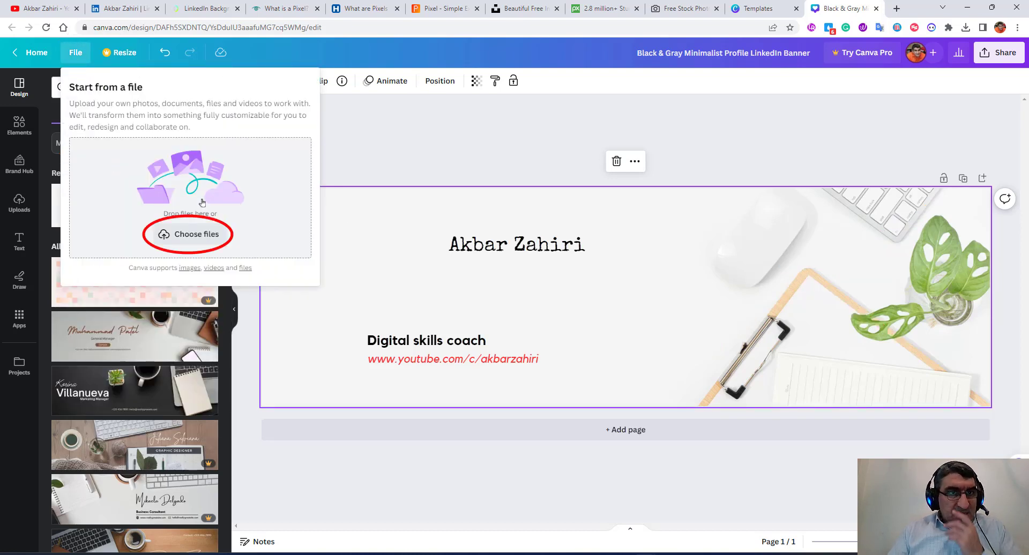
click(124, 8)
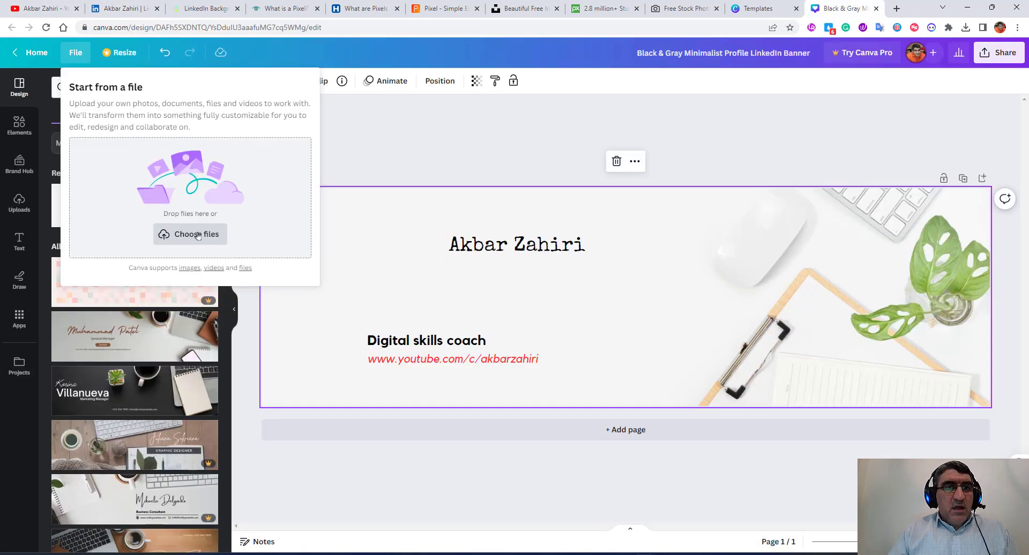
click(198, 236)
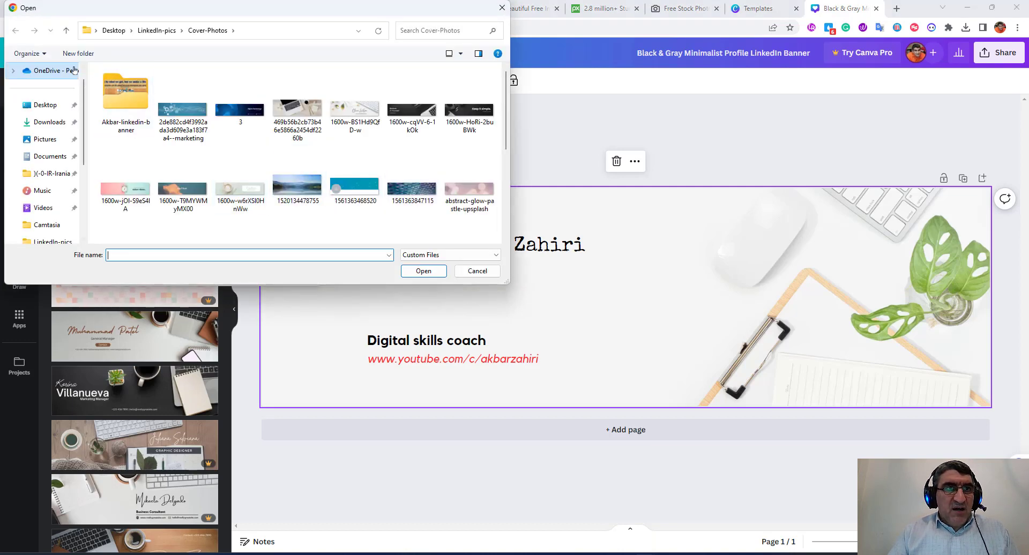
click(66, 30)
click(349, 185)
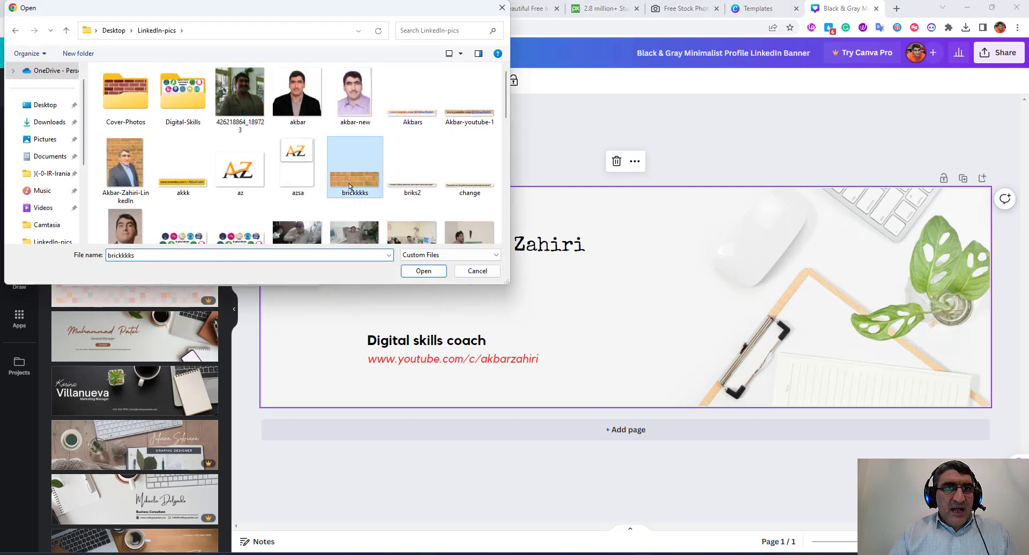
click(423, 271)
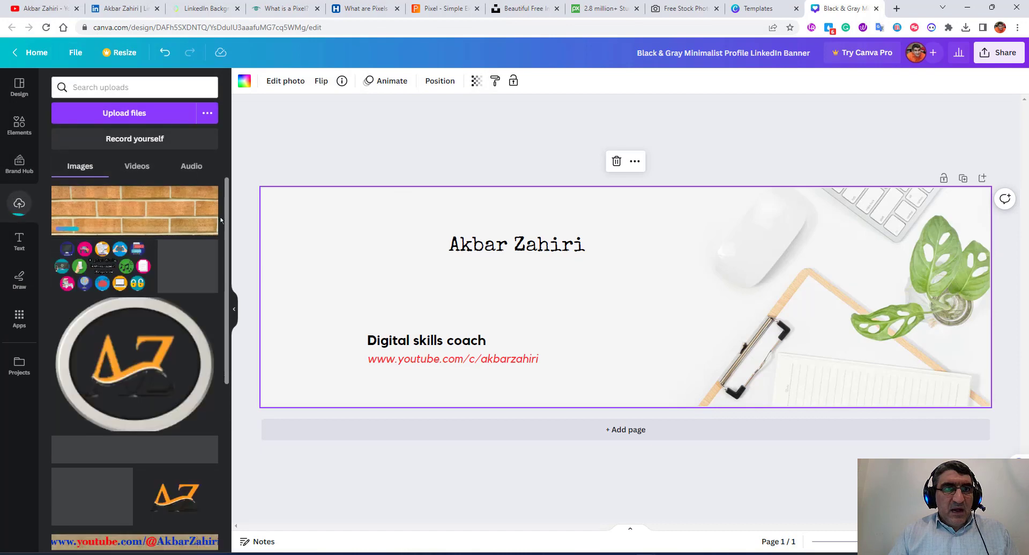
- Place the uploaded brick wall image on the banner and delete the original desk photo background
click(165, 215)
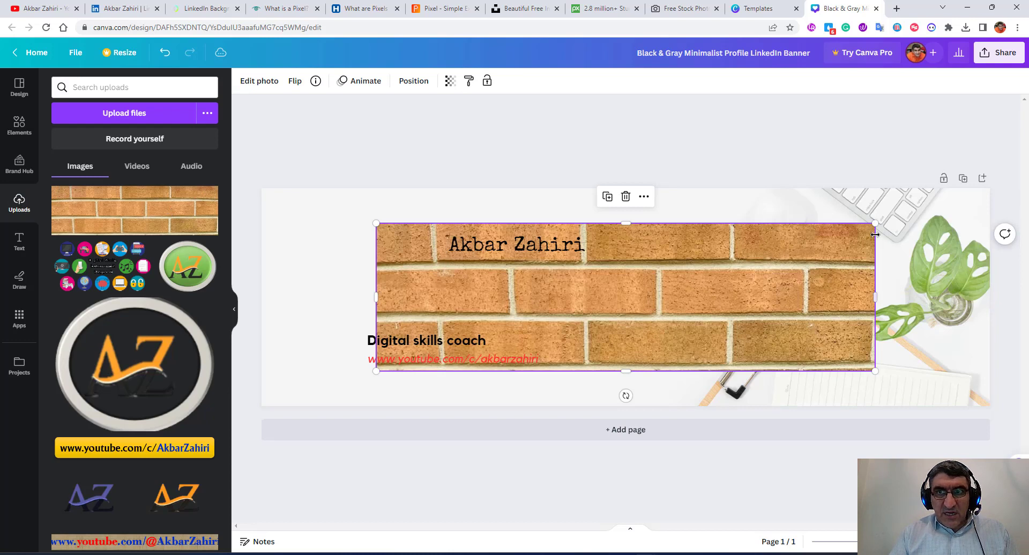
mouse_move(875, 225)
mouse_down()
mouse_move(937, 207)
mouse_move(911, 228)
mouse_move(777, 272)
mouse_up()
click(971, 227)
click(892, 243)
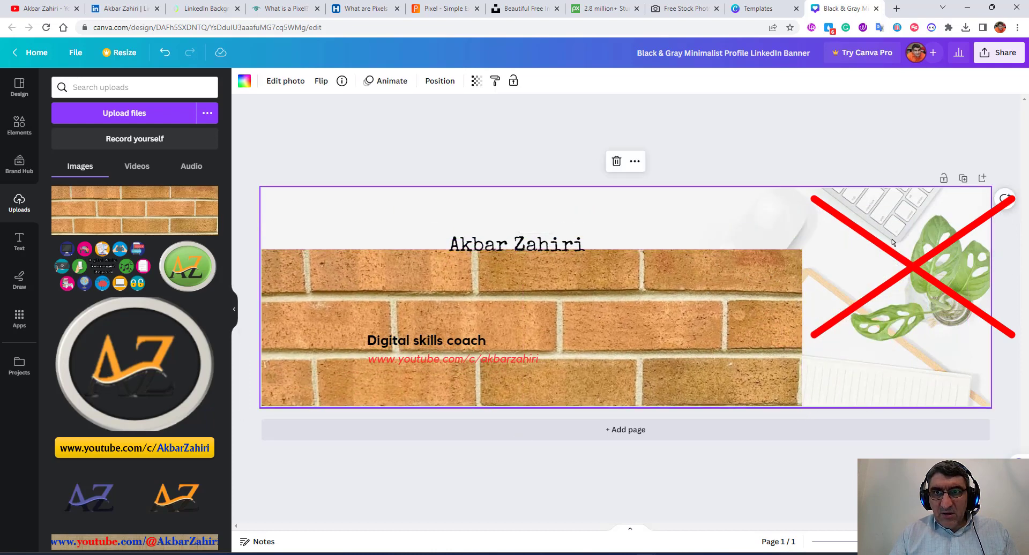
click(615, 162)
- Enlarge the brick wall image to span the banner's full width and set it as the background
drag(694, 281, 704, 224)
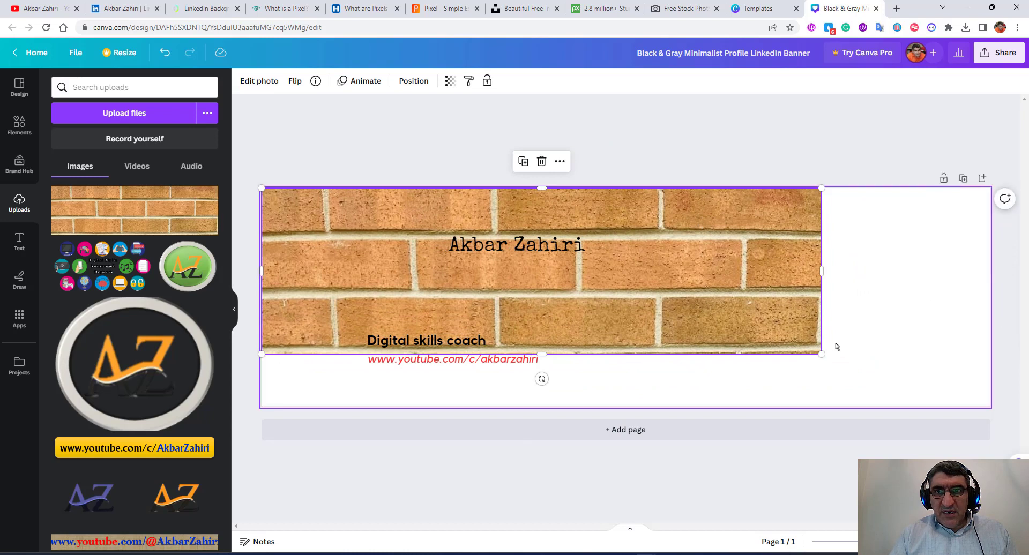
drag(834, 357, 993, 393)
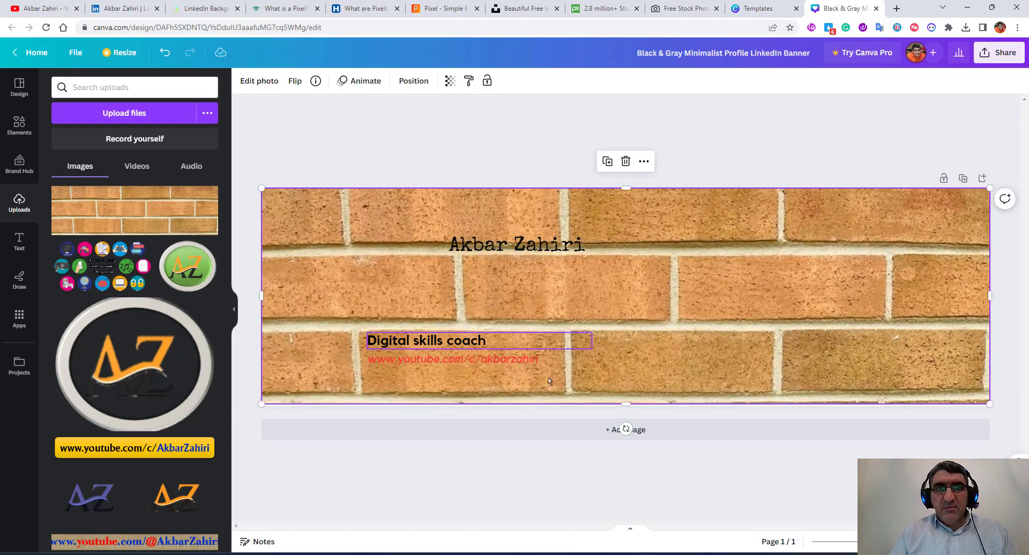
right_click(712, 227)
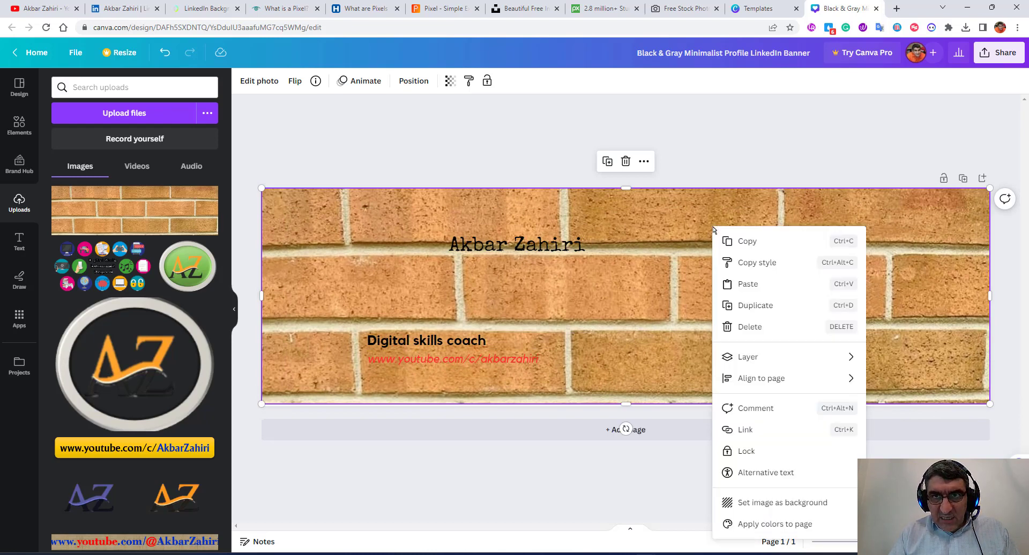
click(782, 503)
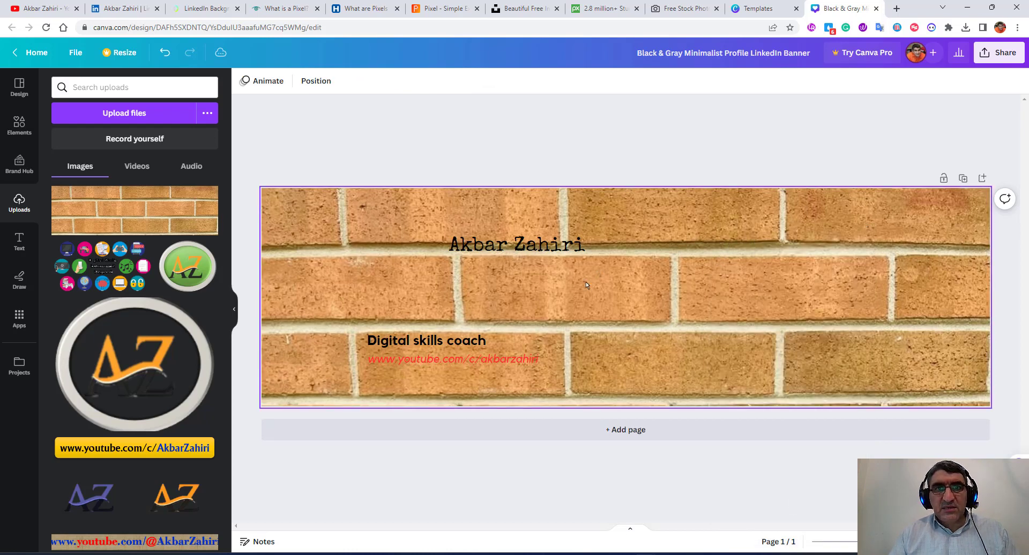
- Delete the name, the job title "Digital skills coach" and the YouTube address text from the banner
click(560, 239)
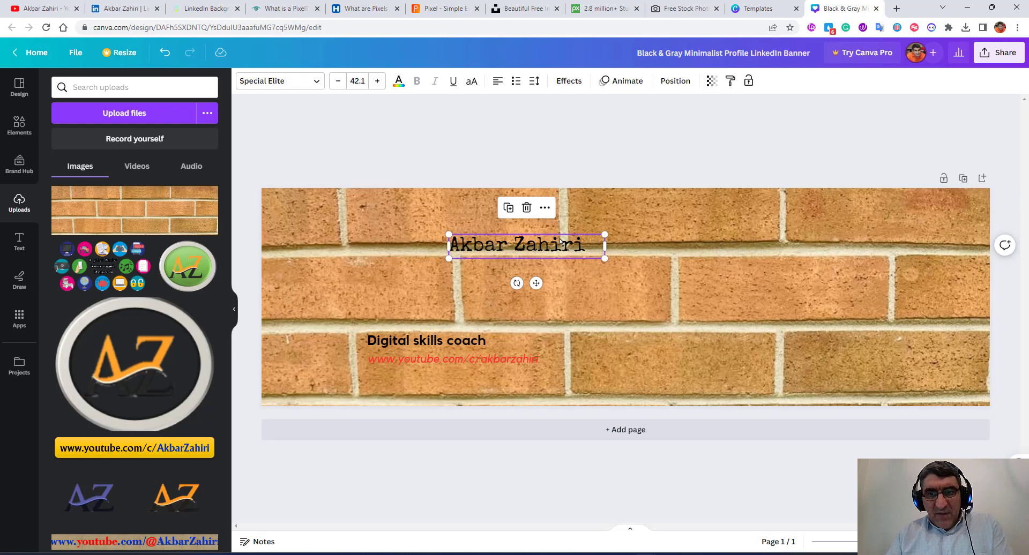
key(Delete)
click(460, 340)
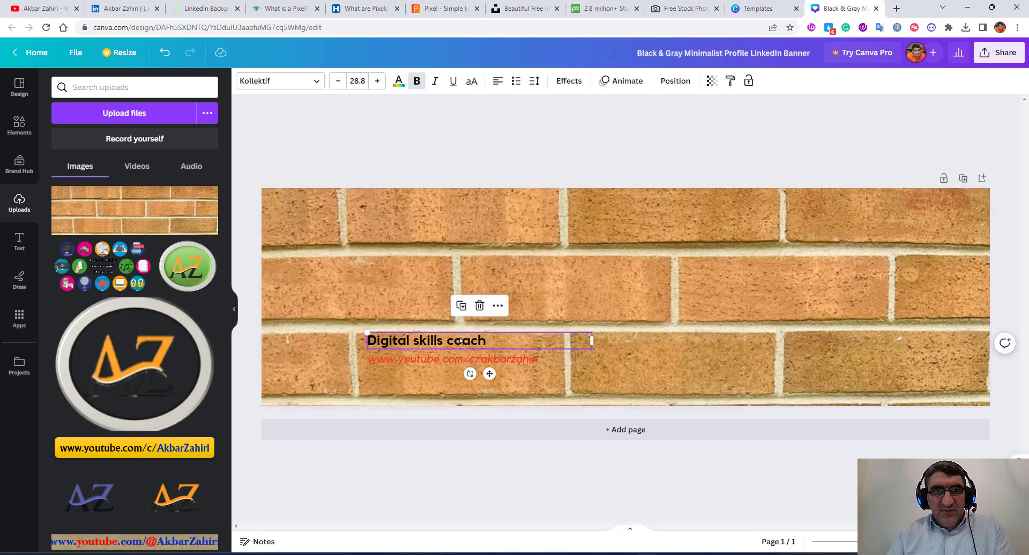
key(Delete)
click(461, 358)
key(Delete)
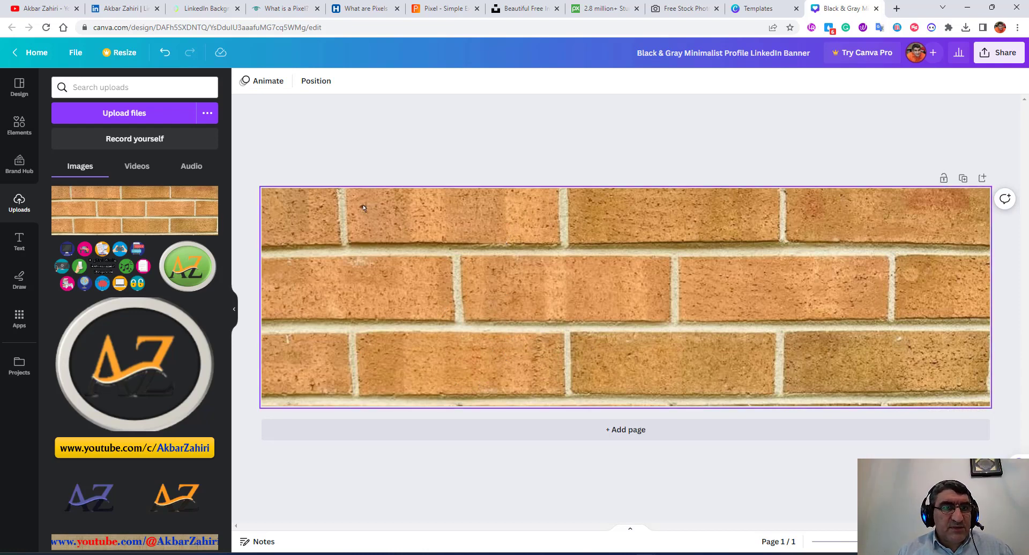
- Import the images briks2, briks3 and change from the LinkedIn-pics folder into the design's uploads
click(75, 54)
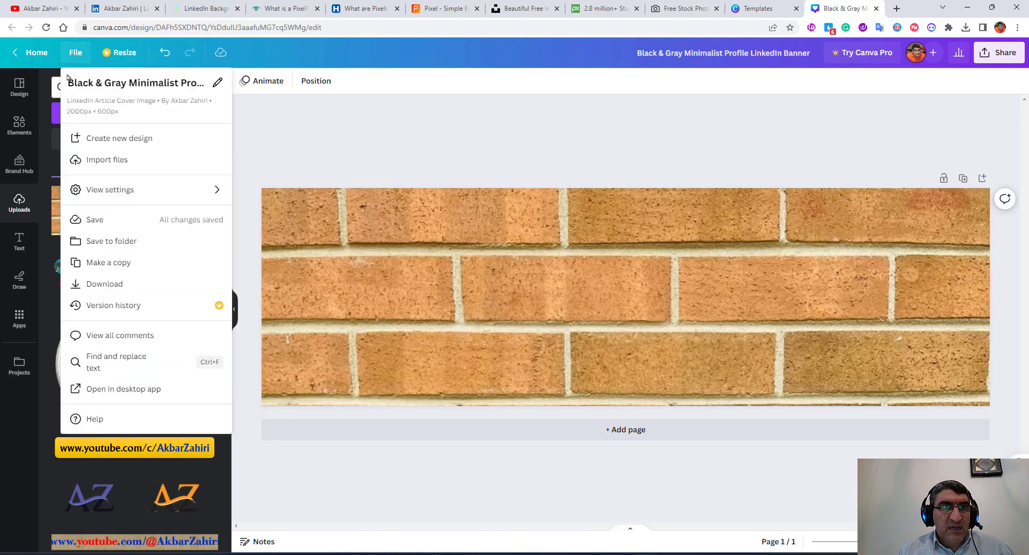
click(117, 161)
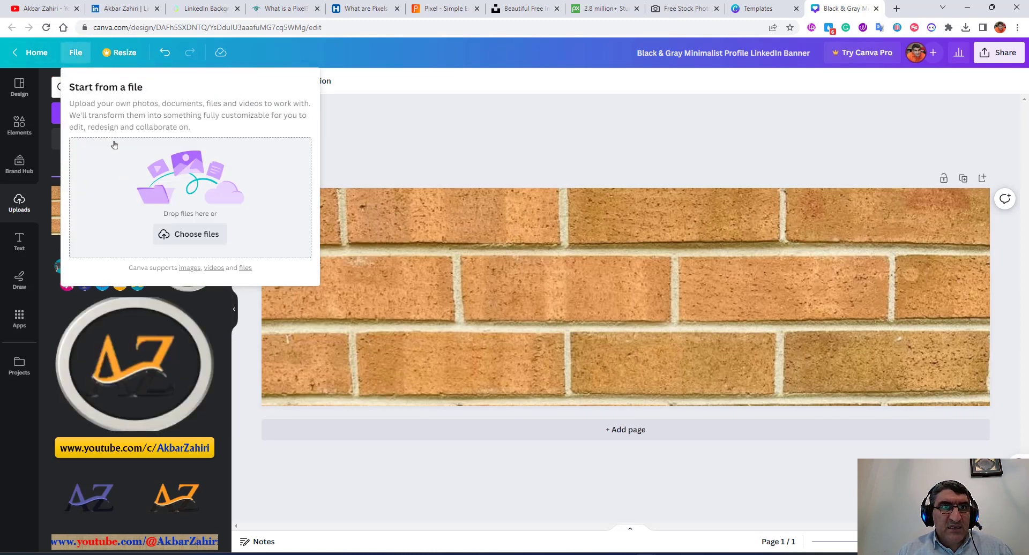
click(197, 236)
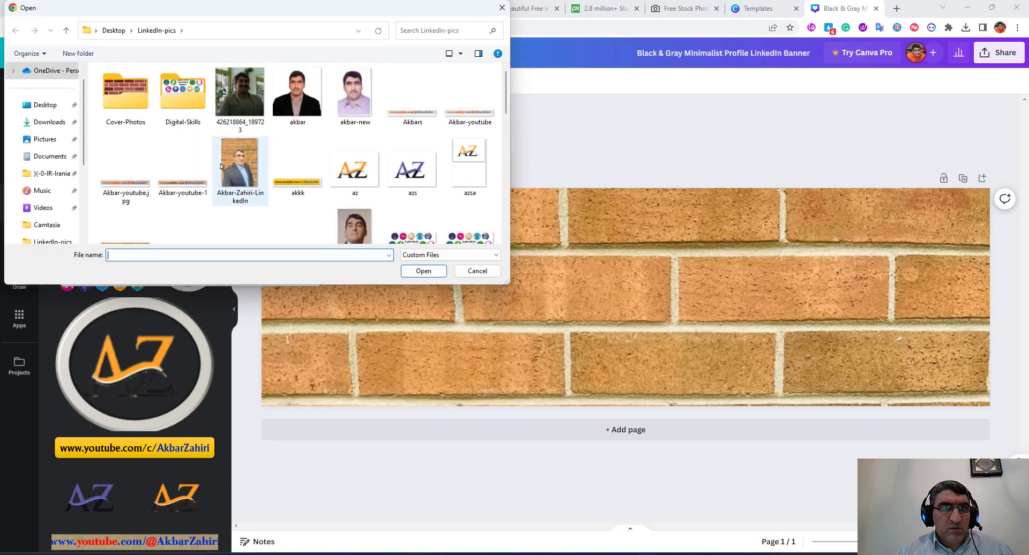
scroll(498, 182, down, 2)
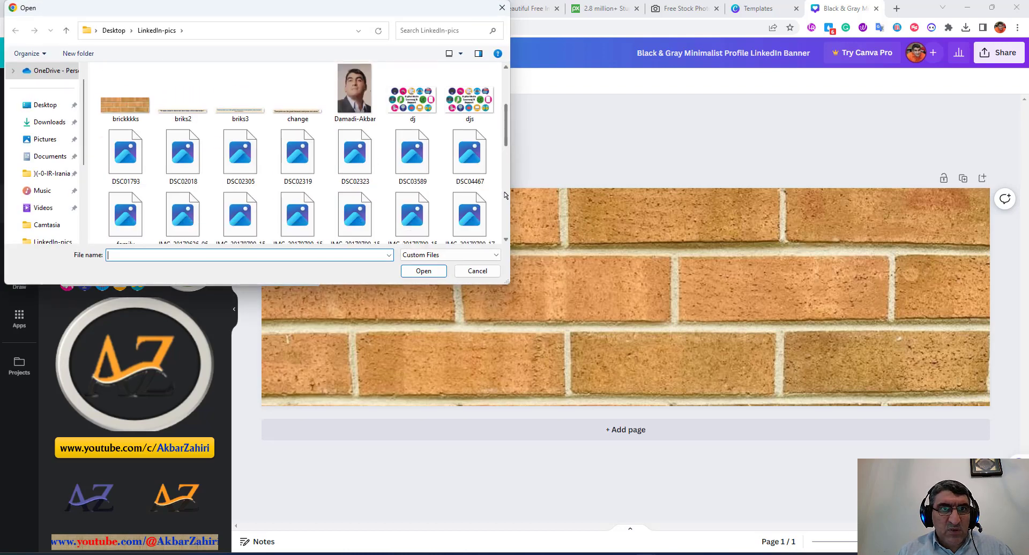
click(237, 115)
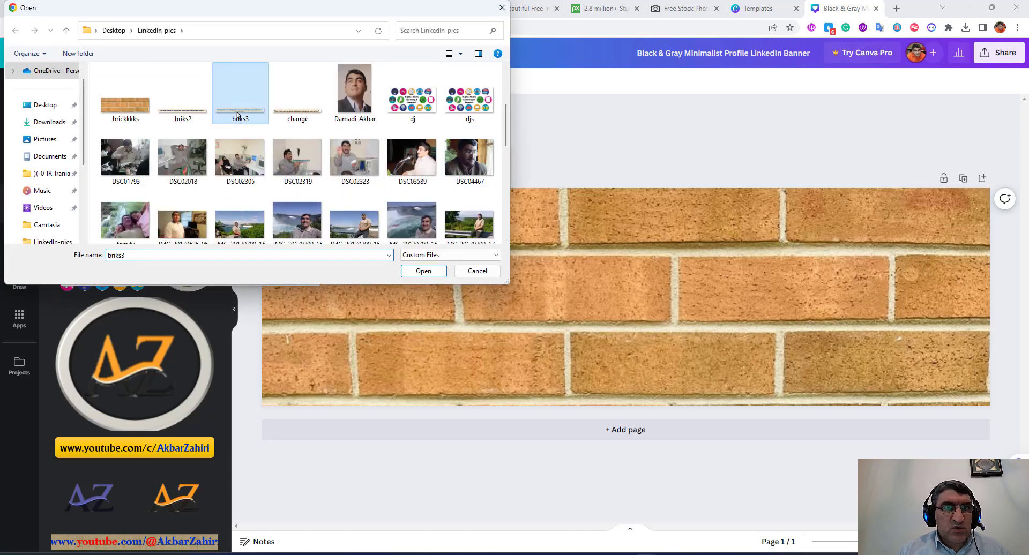
ctrl+click(302, 118)
ctrl+click(198, 113)
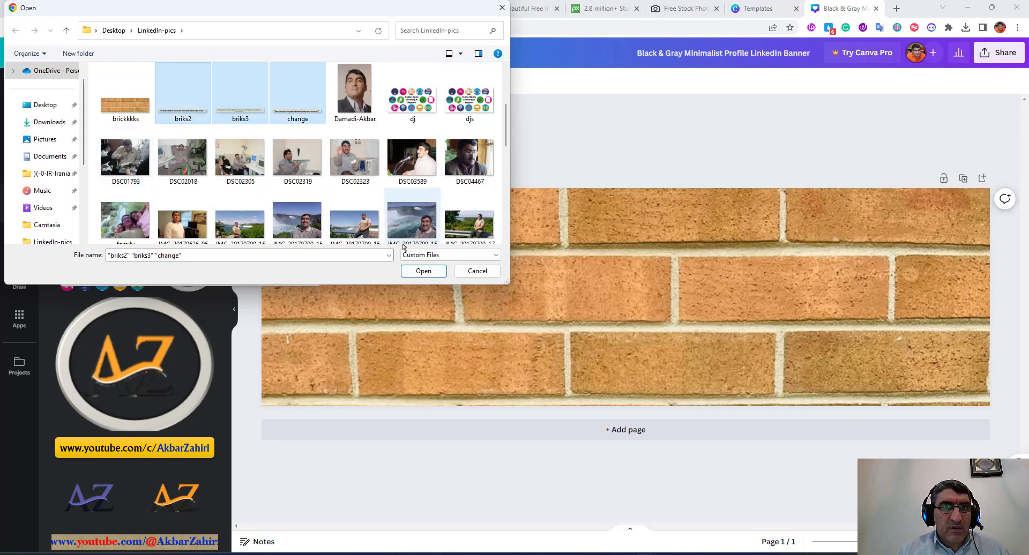
click(423, 270)
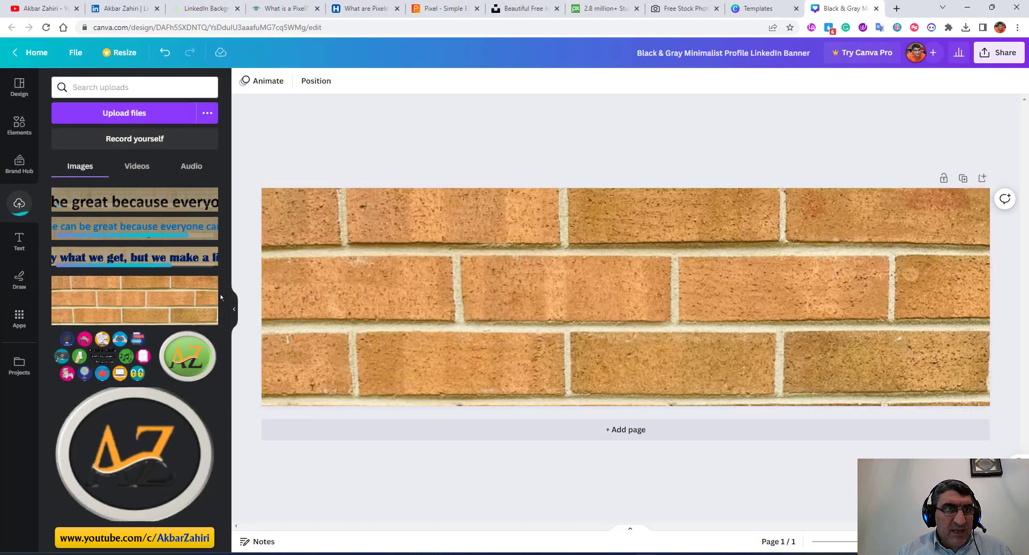
- Add the "We make a living by what we get" quote image along the banner's upper edge, enlarged to nearly full width
click(136, 264)
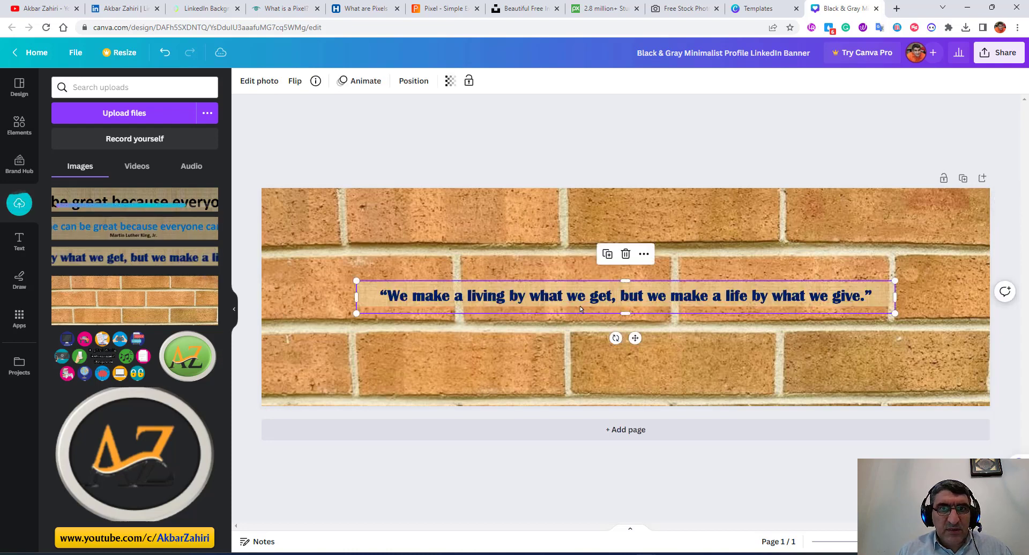
drag(580, 306, 569, 212)
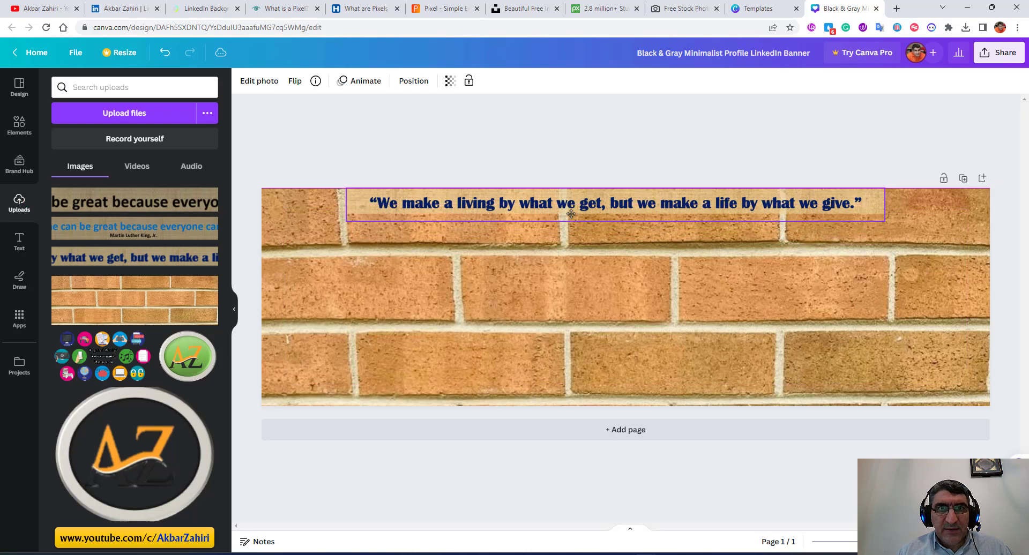
drag(346, 220, 261, 225)
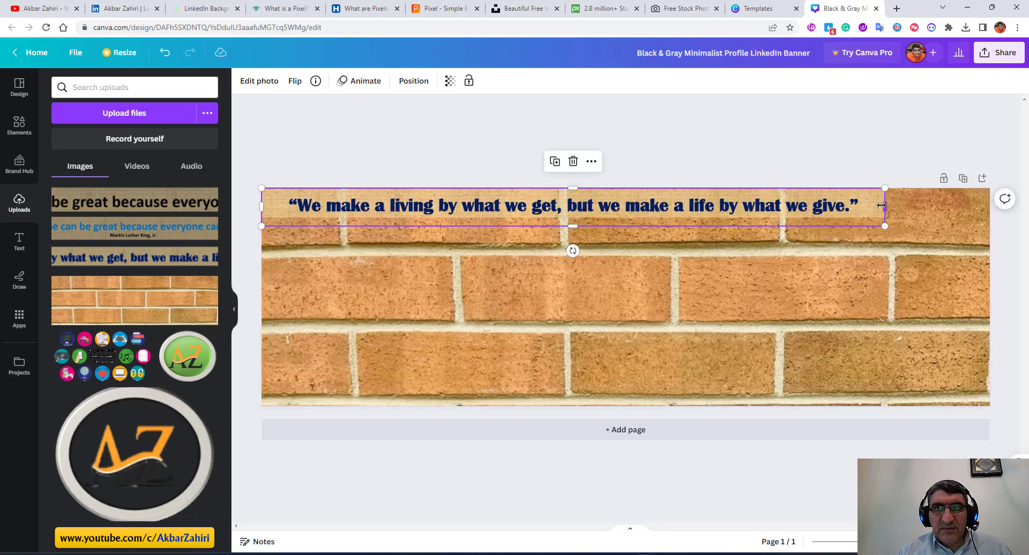
drag(909, 205, 985, 210)
click(680, 250)
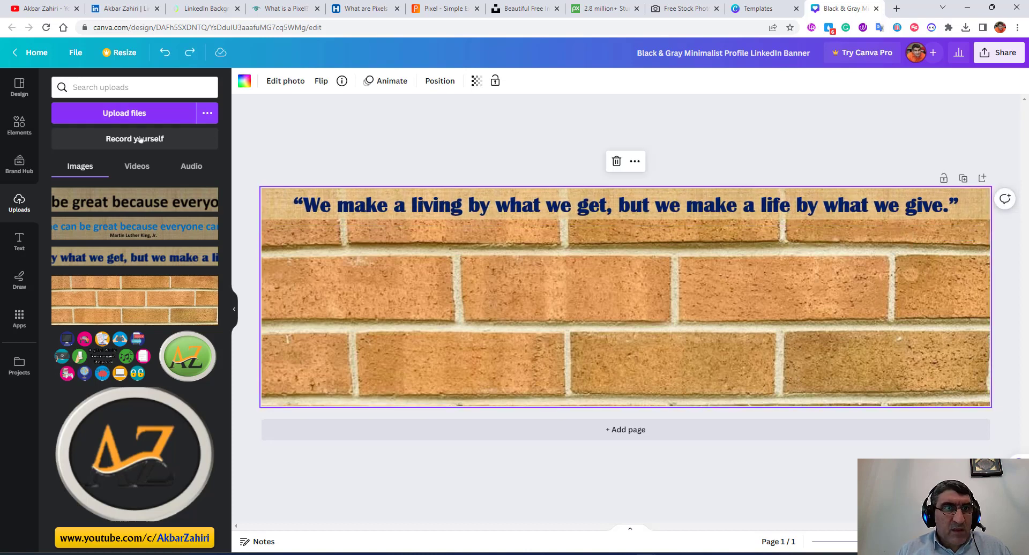
- Add the black "Everyone can be great because everyone can serve" quote image, centered directly below the first quote
click(134, 202)
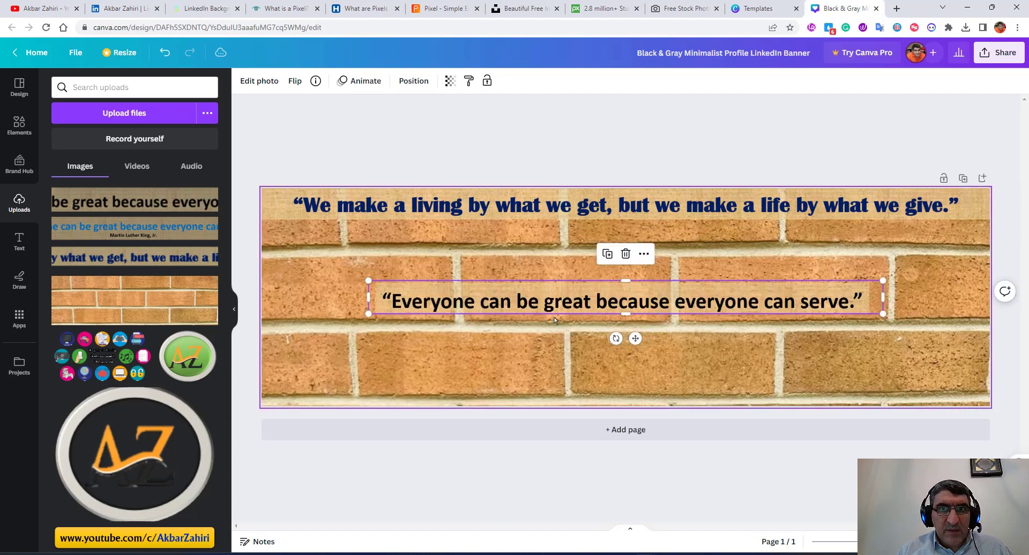
drag(566, 302, 566, 233)
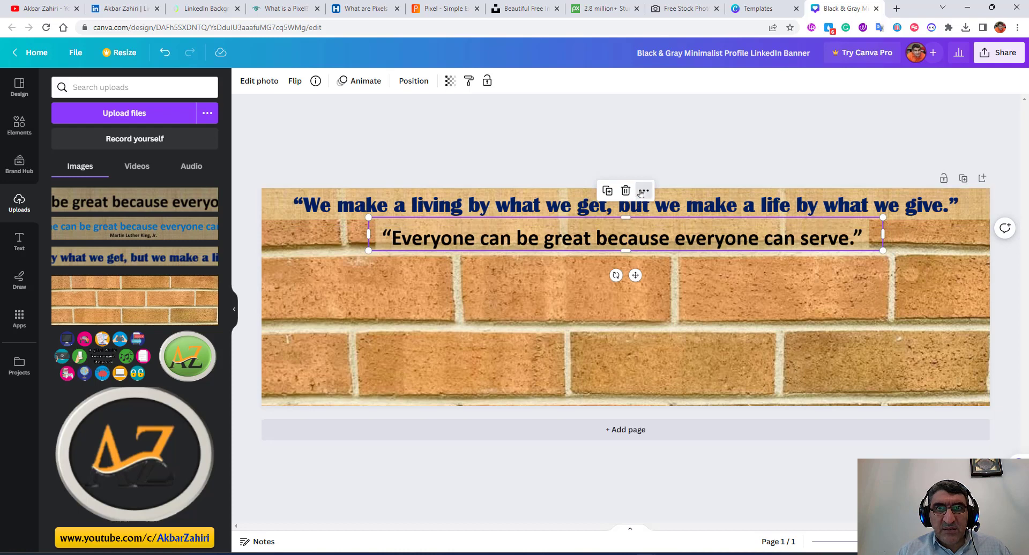
right_click(639, 242)
mouse_move(761, 254)
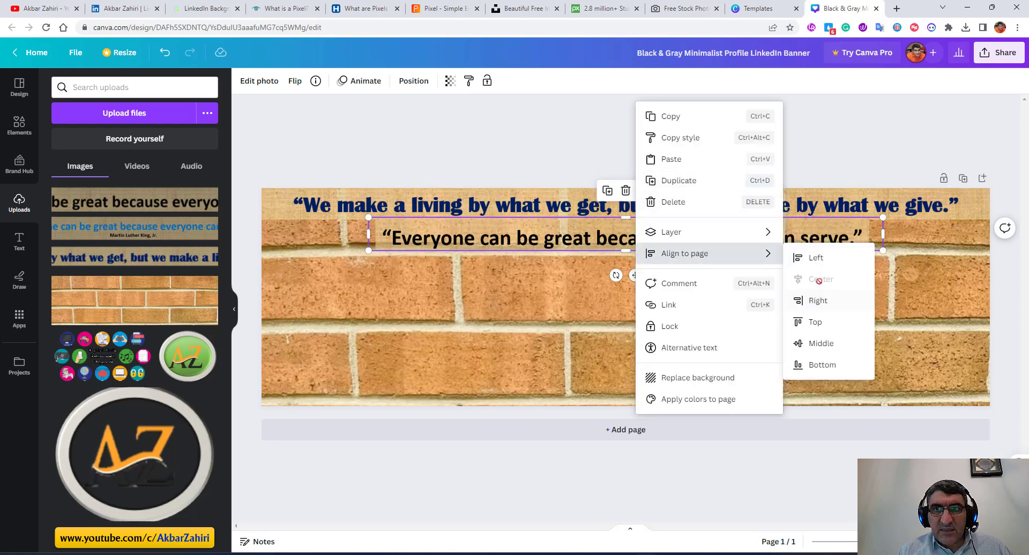
click(577, 280)
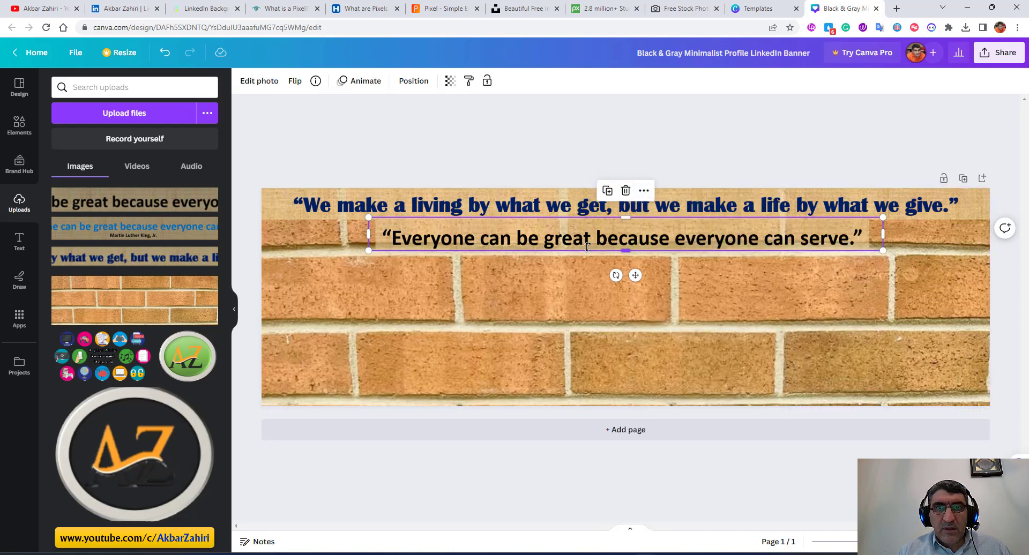
click(578, 281)
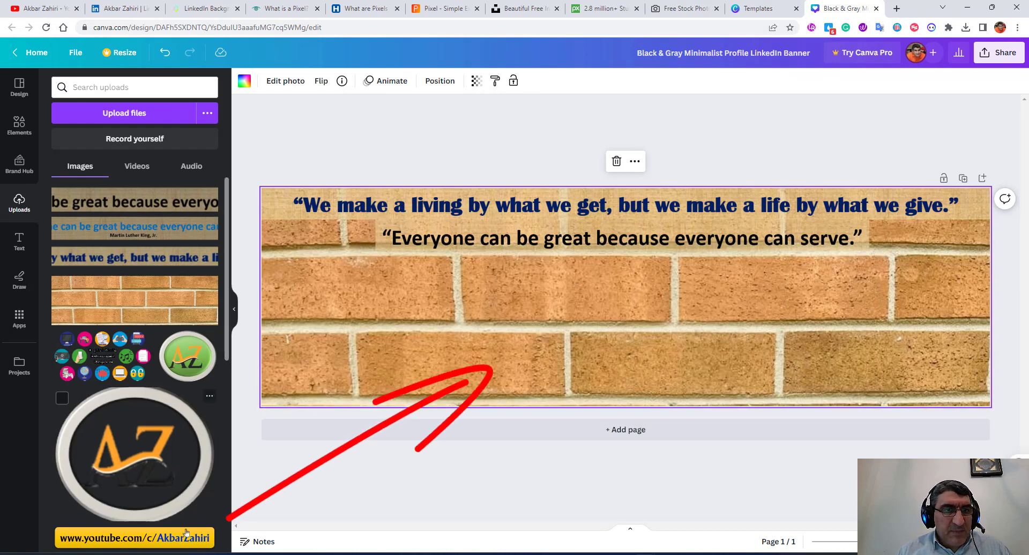
- Add the yellow YouTube address image, shrink it and center it horizontally near the banner's lower edge
click(120, 530)
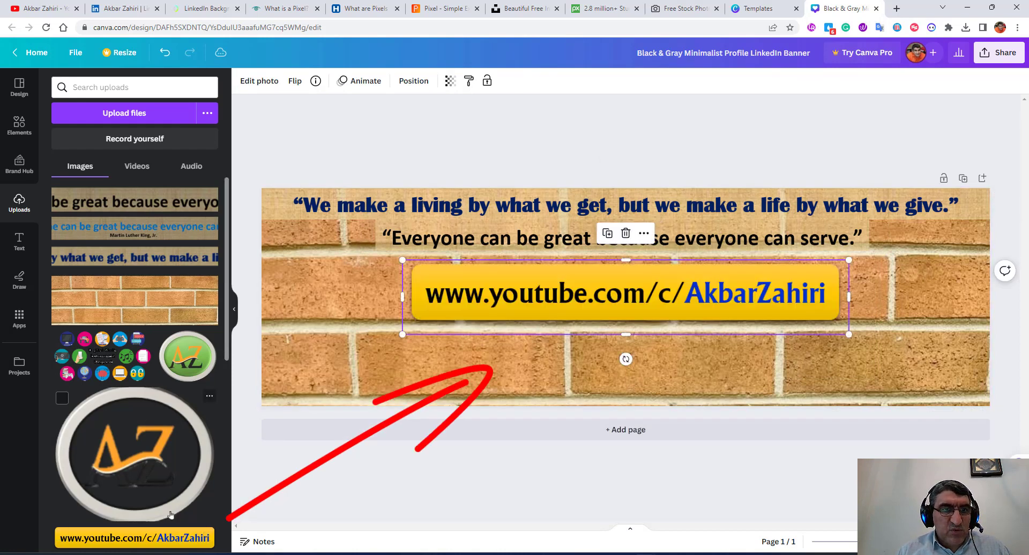
drag(542, 310, 542, 360)
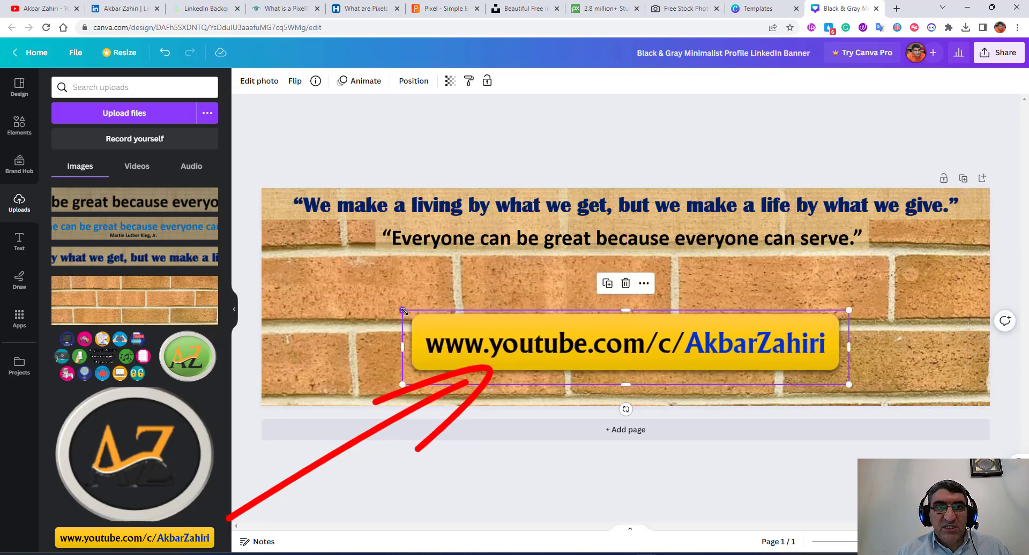
drag(403, 311, 587, 341)
drag(655, 365, 575, 365)
right_click(649, 343)
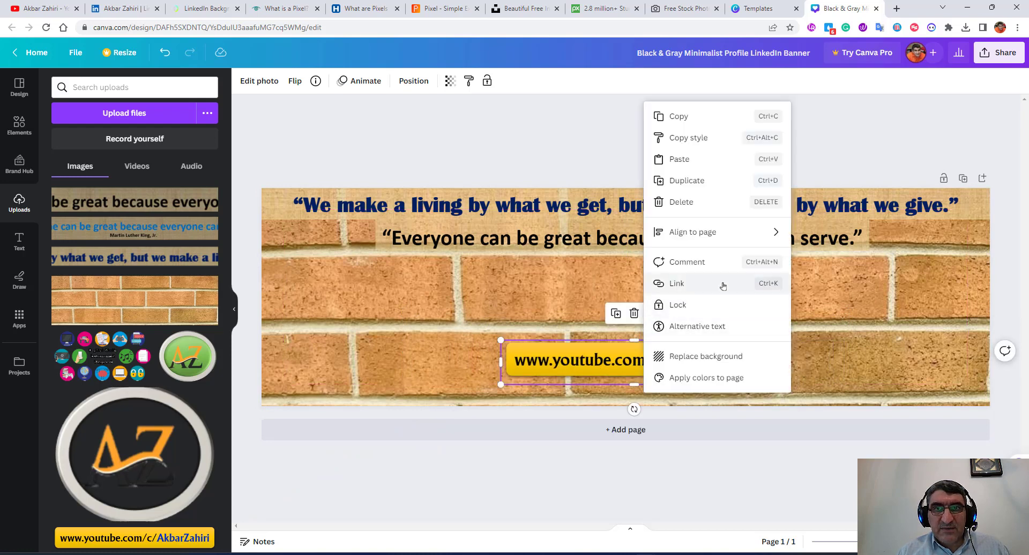
mouse_move(762, 234)
click(806, 256)
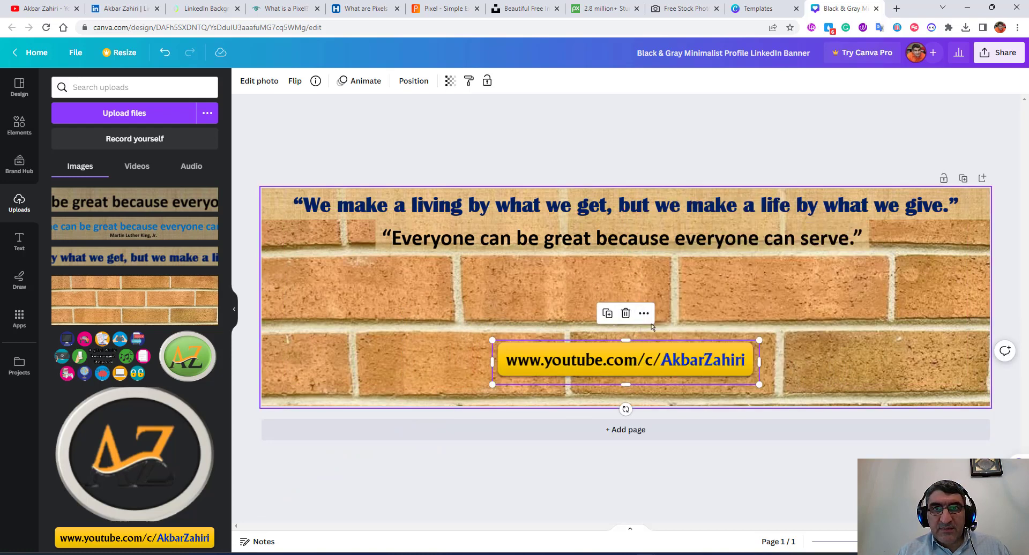
click(482, 288)
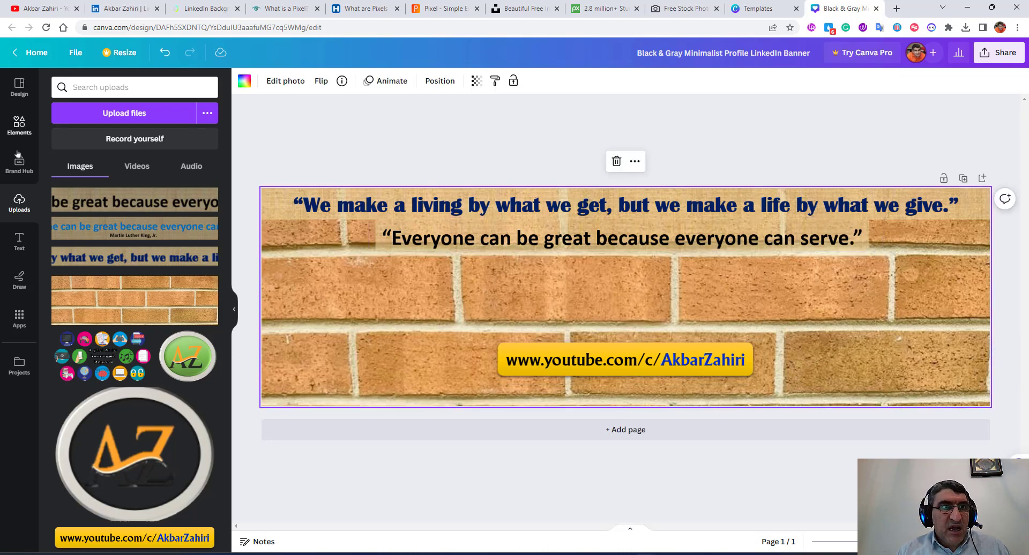
- Add the gradient letter A from the recently used elements, shrunk to about half size, in the banner's right part
click(17, 128)
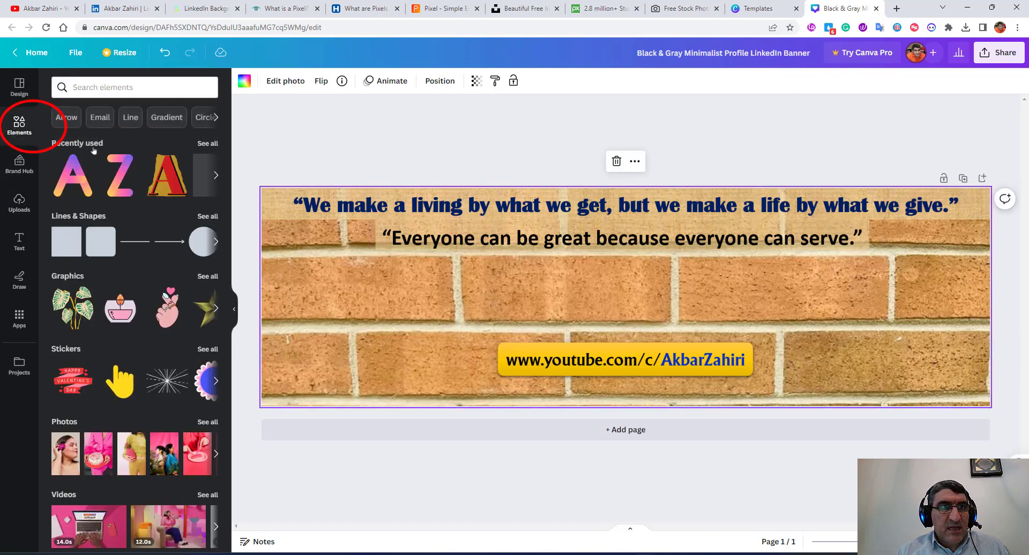
click(75, 180)
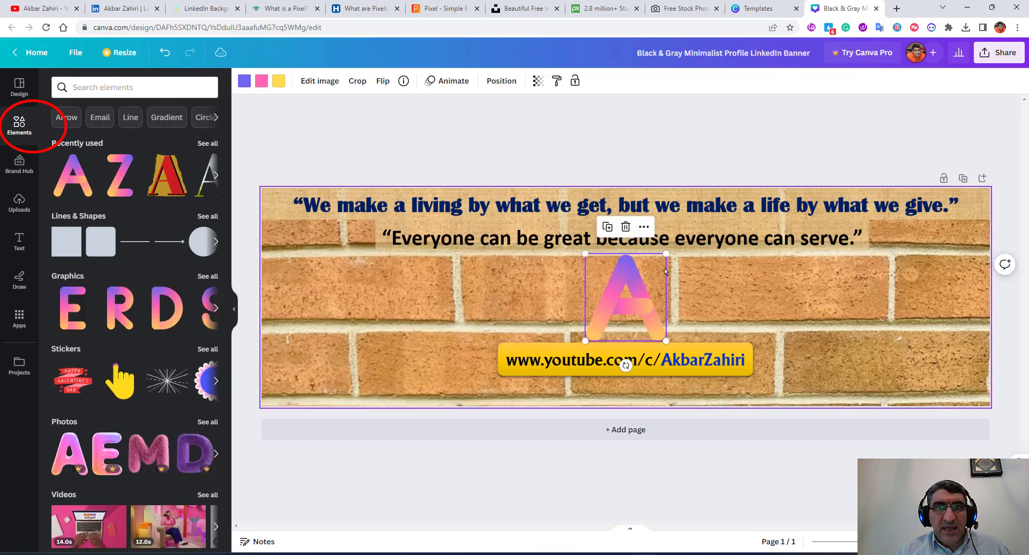
drag(633, 301, 900, 299)
drag(842, 258, 866, 281)
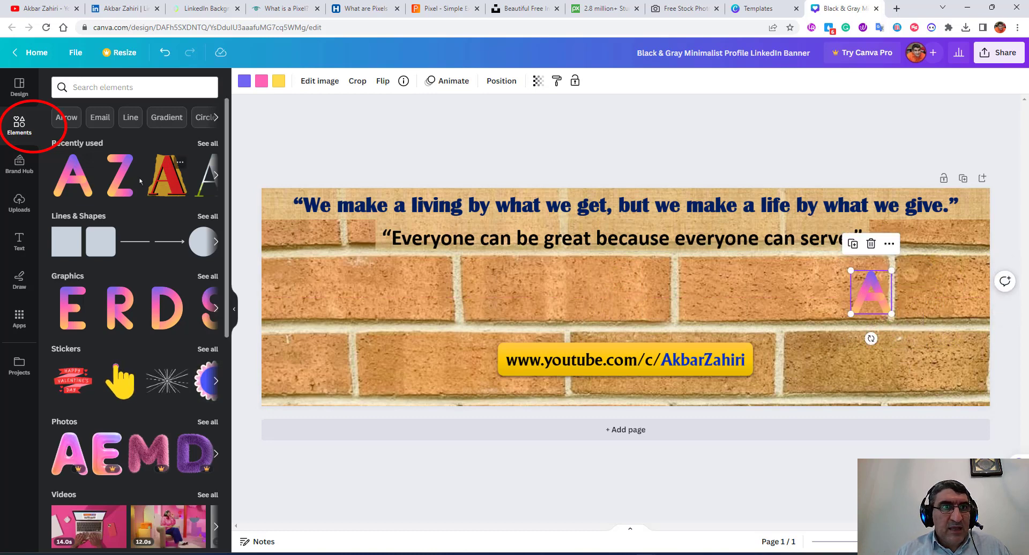
- Add the gradient letter Z at the banner's right edge, enlarge it slightly and move the small A beside it
click(120, 175)
drag(609, 271, 953, 253)
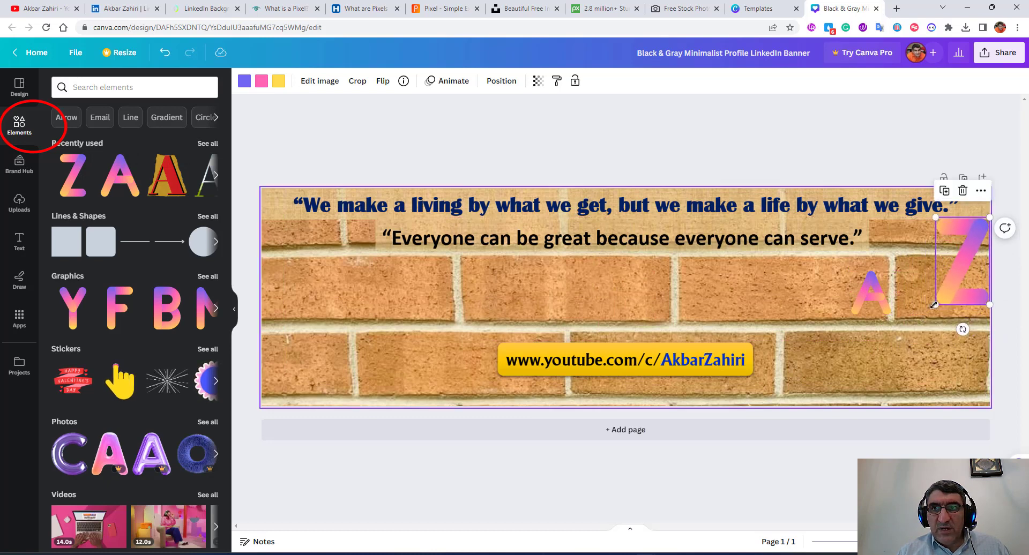
drag(935, 304, 925, 318)
drag(875, 307, 909, 307)
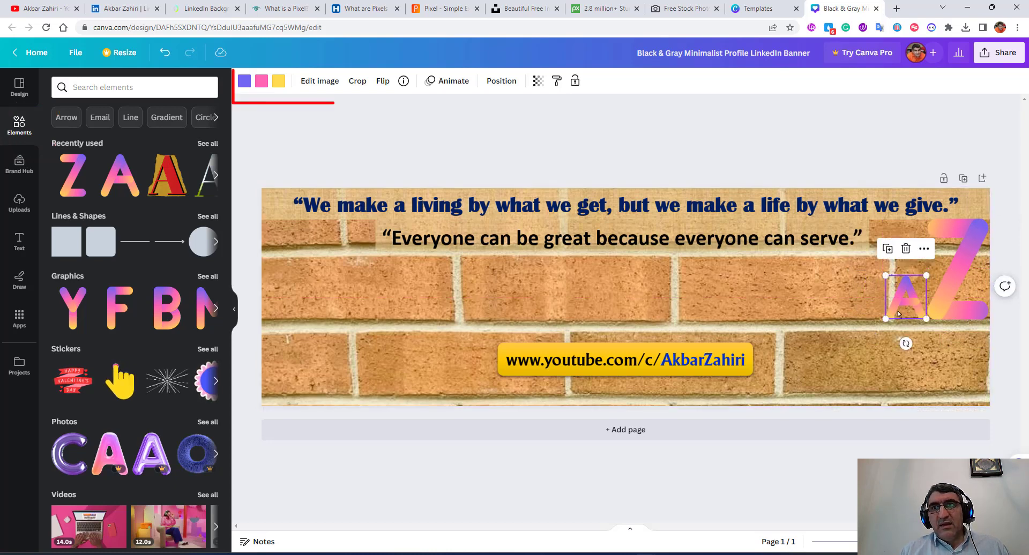
- Change the purple in the small letter A's gradient to the deep violet from the default solid colors
click(318, 81)
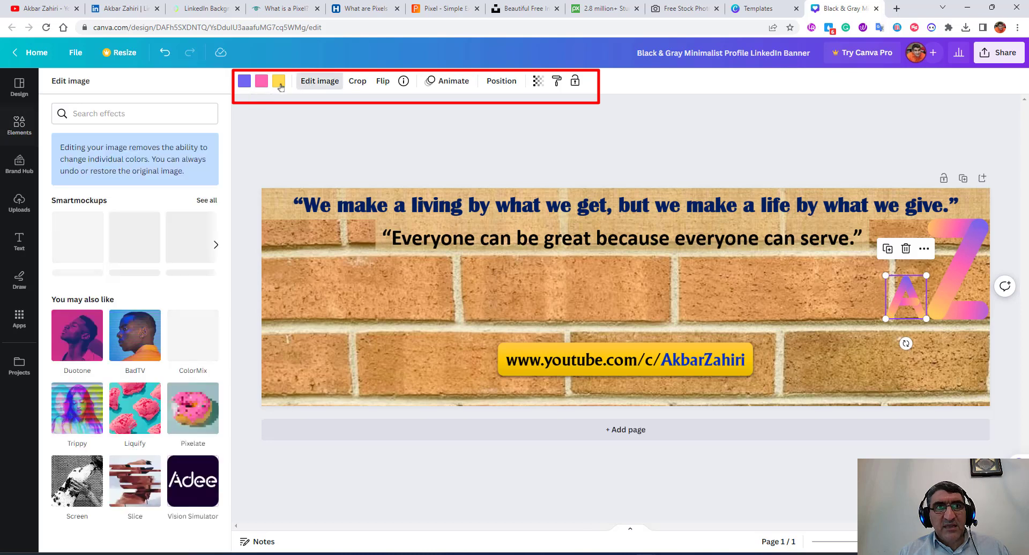
click(244, 82)
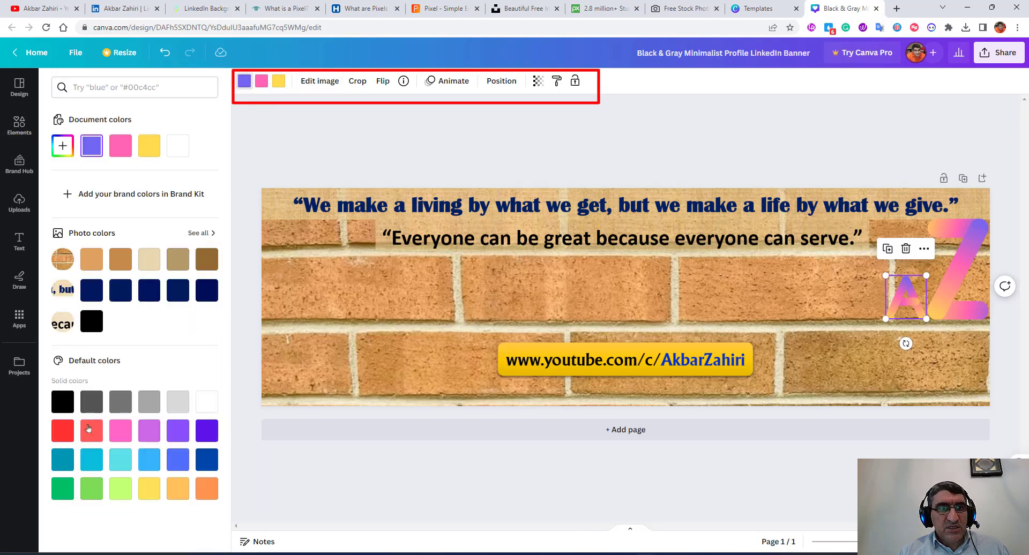
click(63, 433)
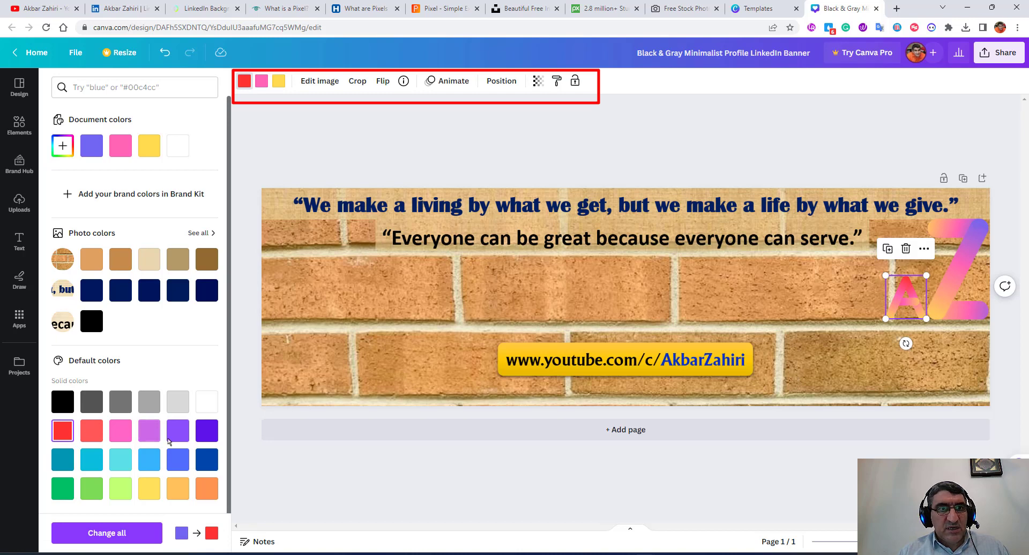
click(207, 432)
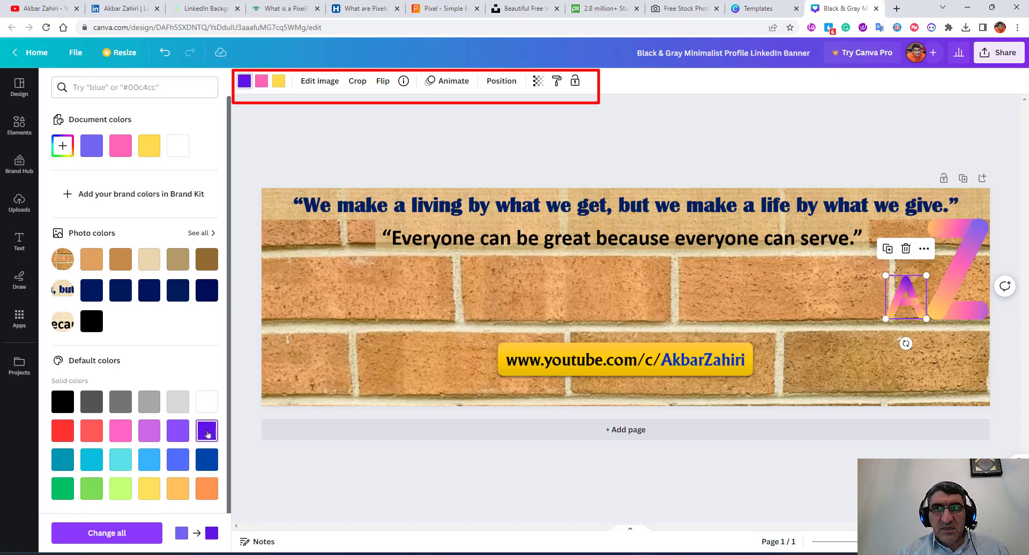
- Recolor the purple part of the letter Z's gradient with the same deep violet default color as the A
click(972, 232)
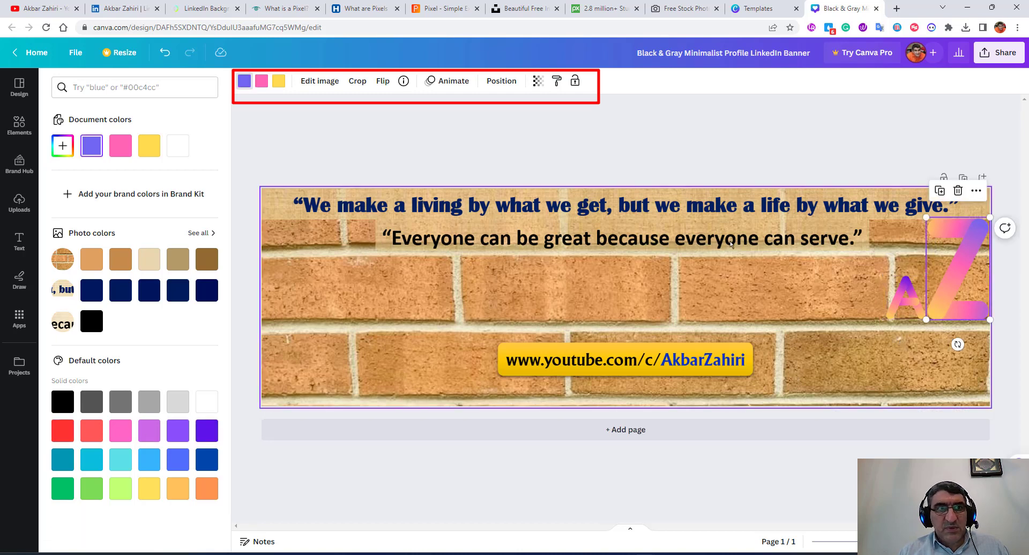
click(91, 321)
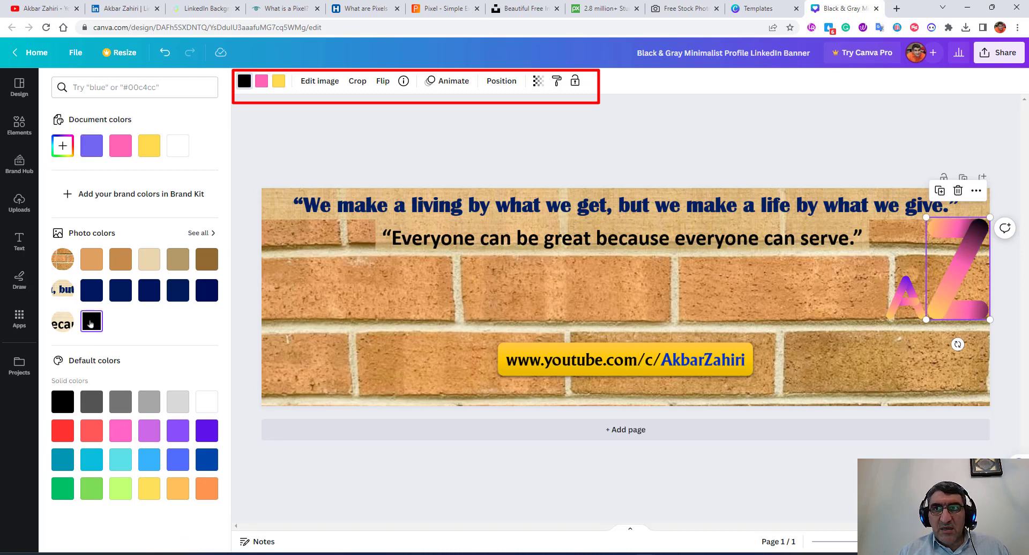
click(207, 431)
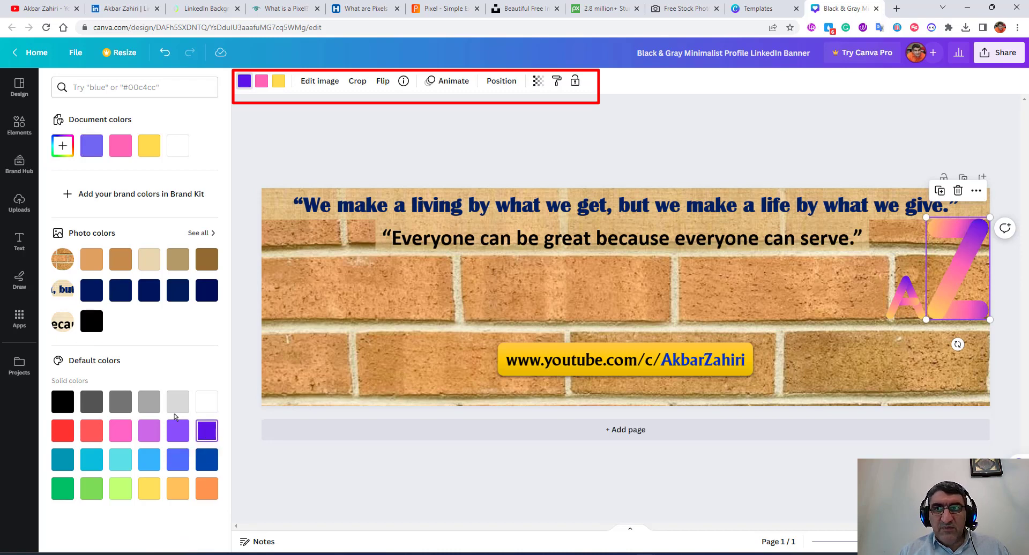
click(776, 298)
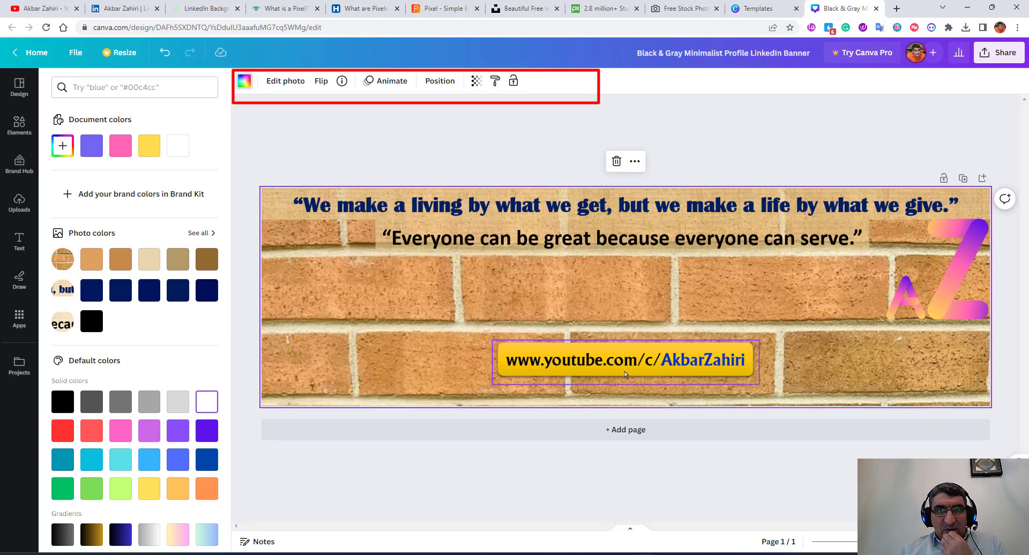
- Try the uploaded Digital Skills Learning & Support icon image in the banner's left part, sized about 486 by 255
click(17, 129)
click(72, 56)
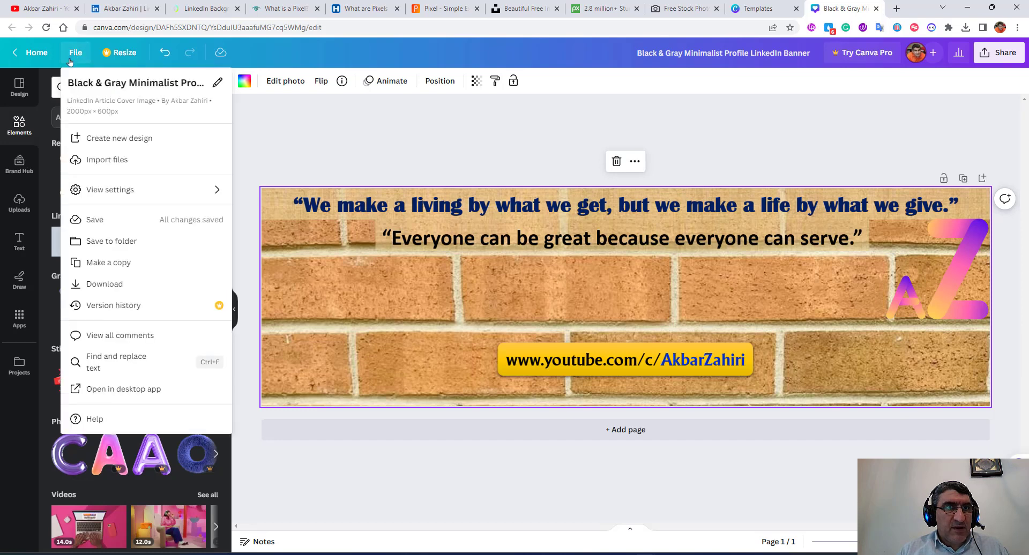
click(20, 176)
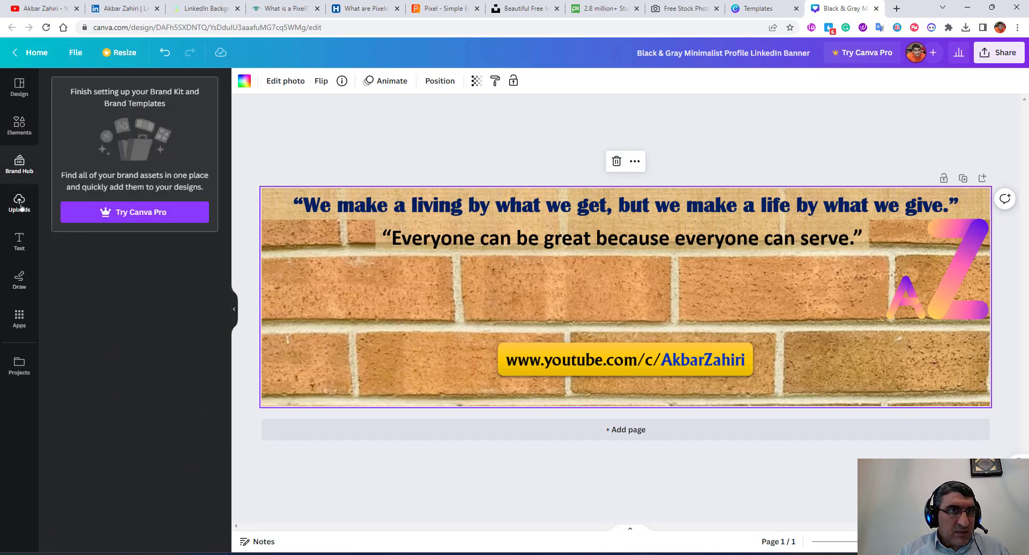
click(19, 204)
click(110, 356)
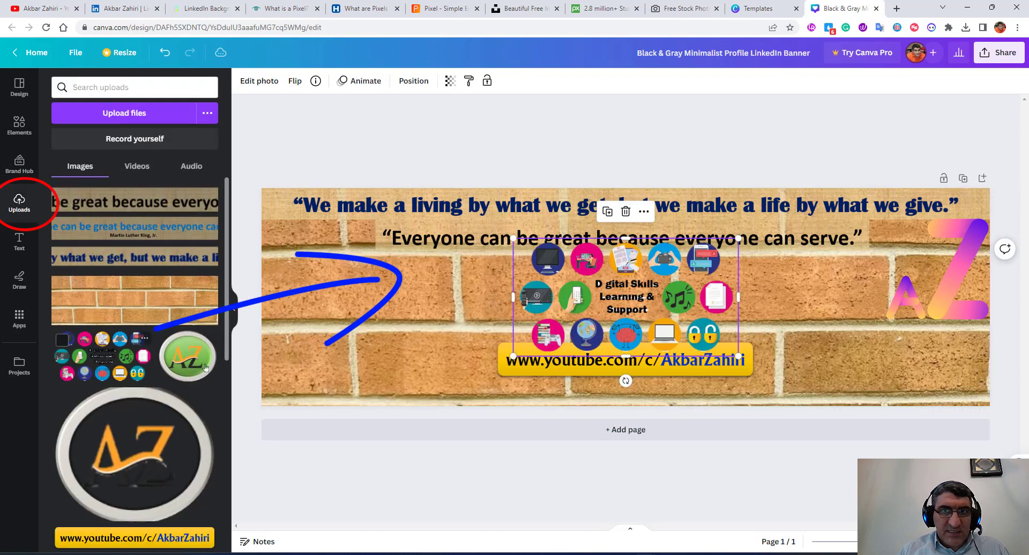
drag(651, 303, 452, 310)
drag(539, 362, 427, 306)
mouse_move(368, 276)
mouse_down()
mouse_move(663, 288)
mouse_move(906, 362)
mouse_move(692, 306)
mouse_move(343, 297)
mouse_up()
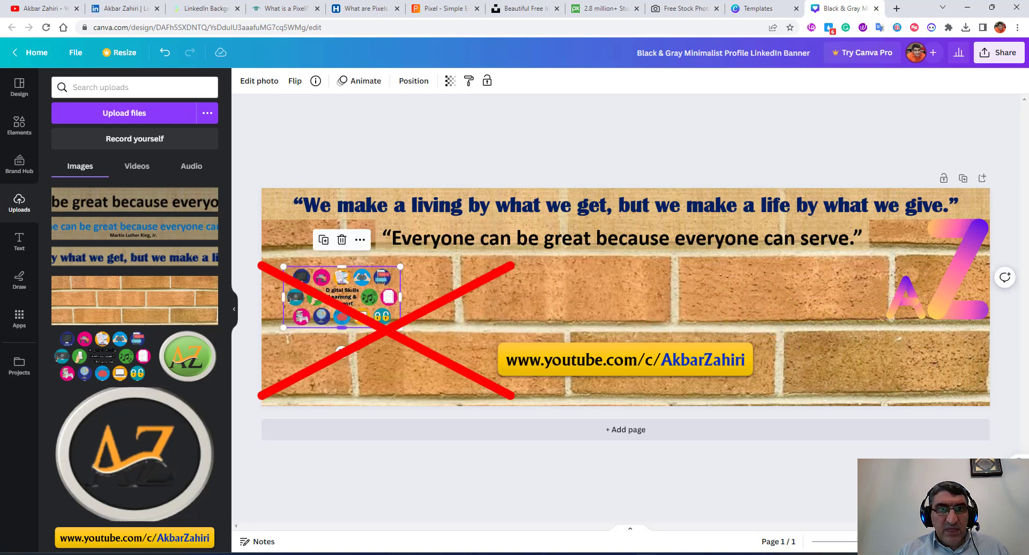
drag(401, 328, 442, 394)
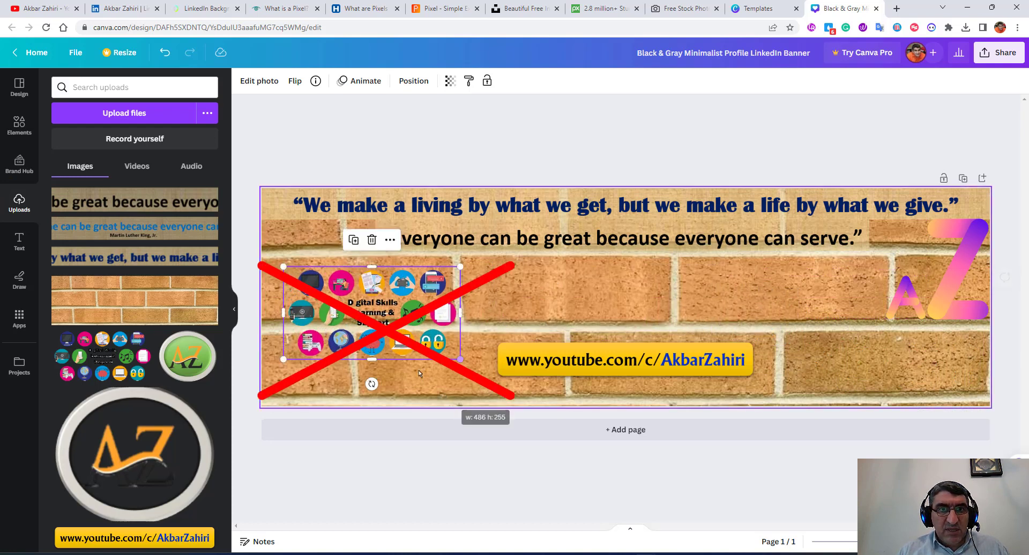
- Check the profile photo's position on LinkedIn, shrink the Digital Skills image below the second quote and delete it
click(112, 8)
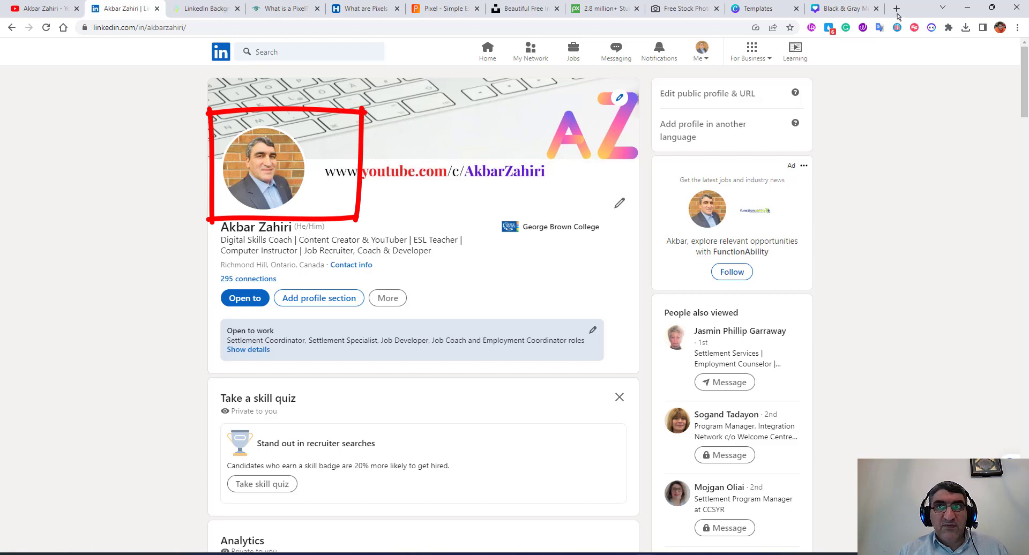
click(857, 10)
drag(386, 318, 357, 306)
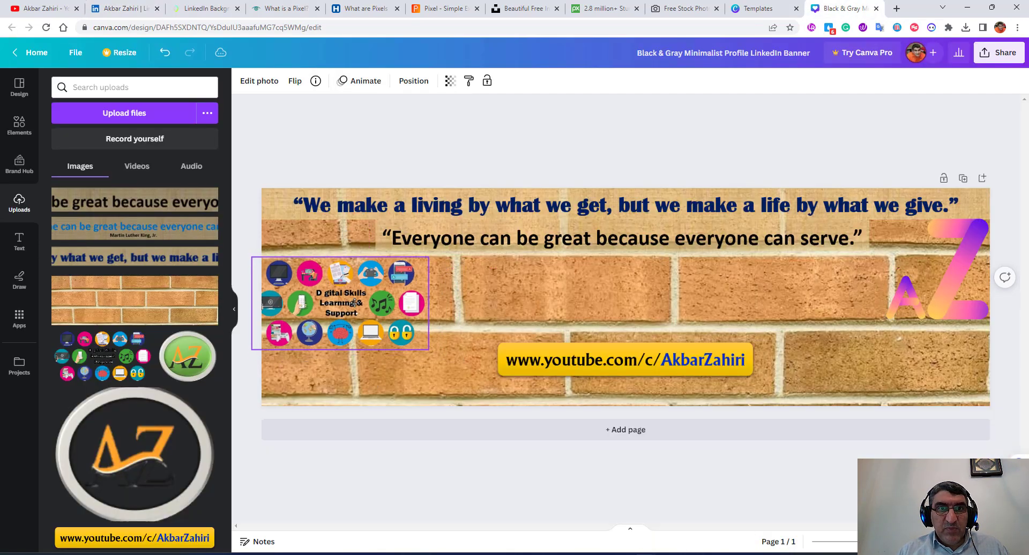
drag(258, 257, 327, 294)
drag(379, 322, 597, 288)
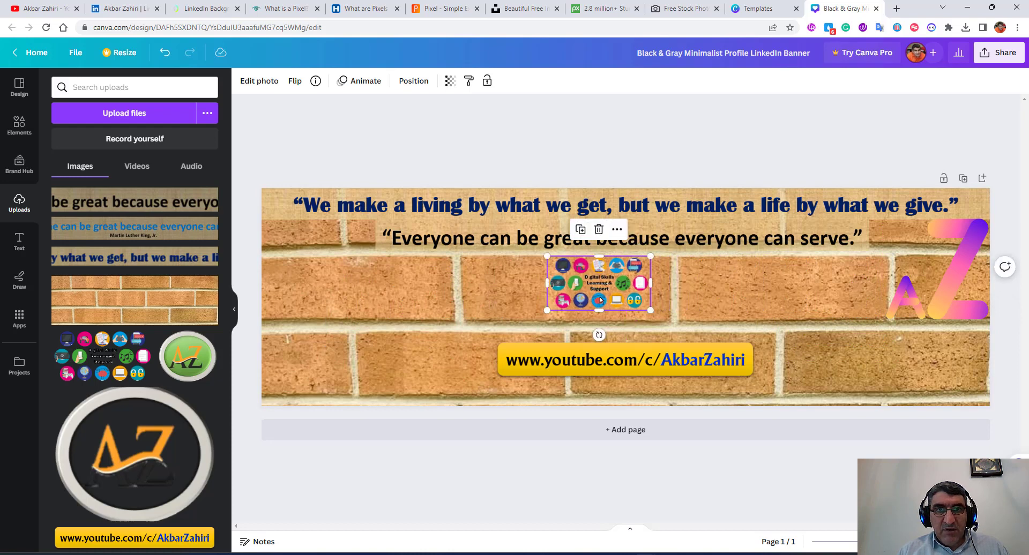
click(599, 230)
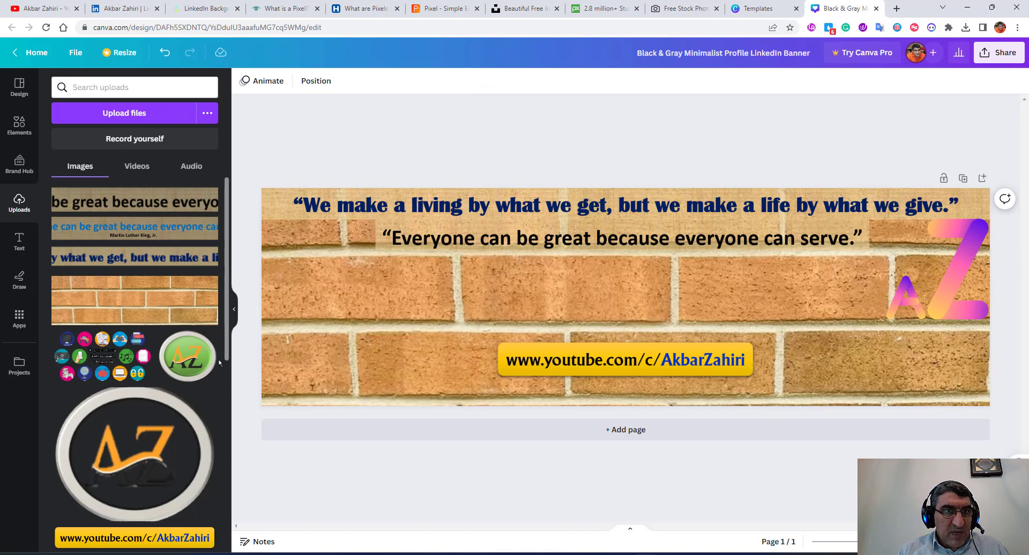
- Try the uploaded green round AZ logo in the middle of the banner and delete it again
drag(196, 362, 605, 321)
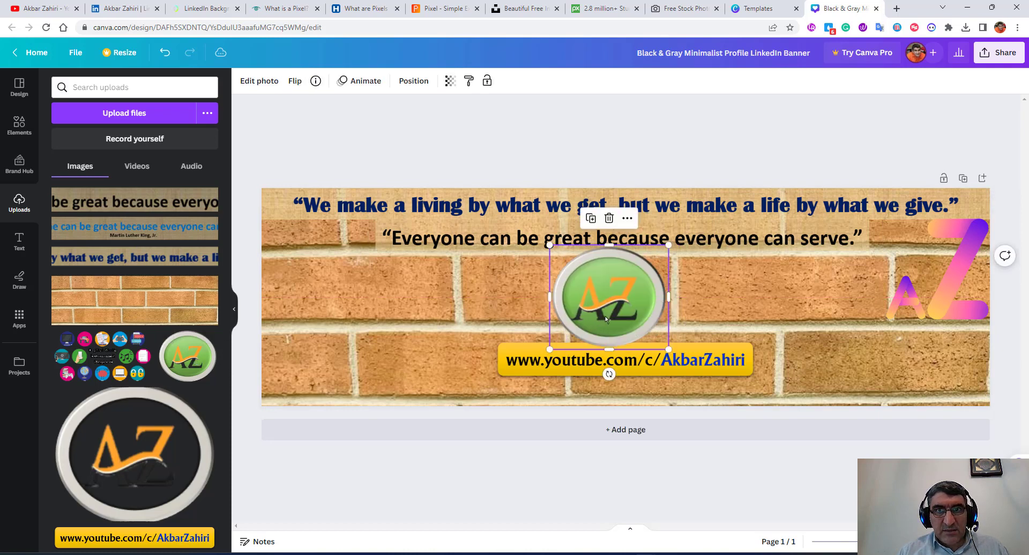
click(609, 219)
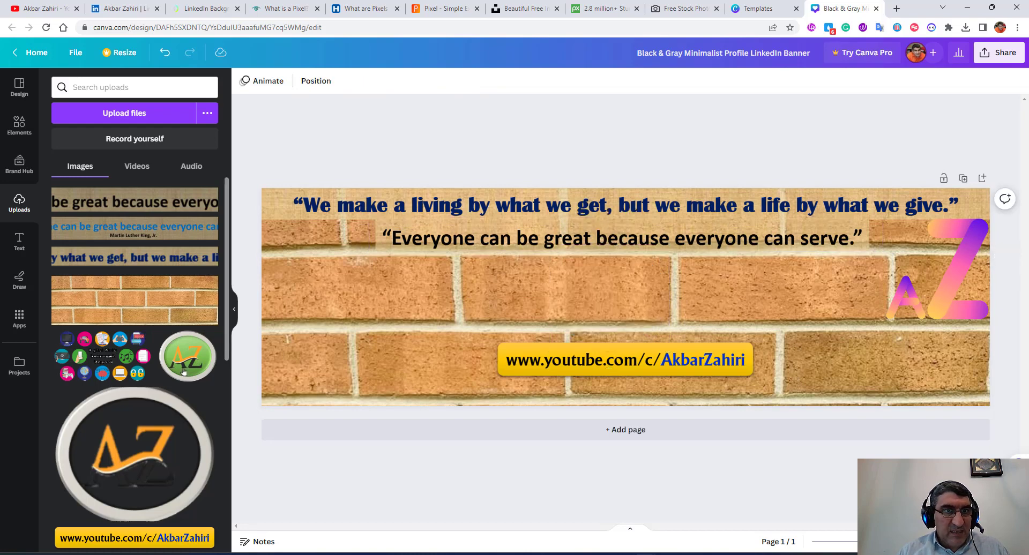
scroll(227, 358, down, 3)
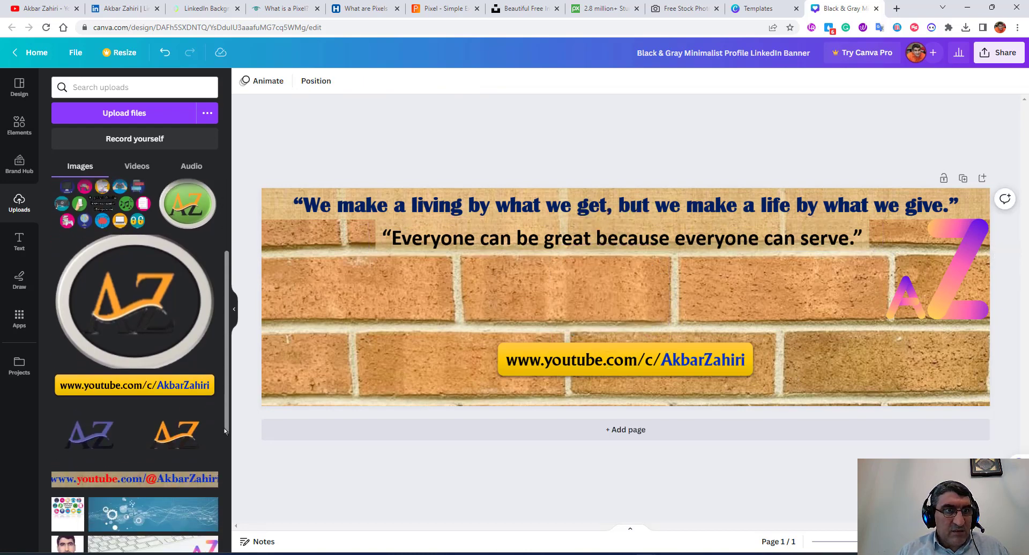
scroll(160, 278, up, 3)
- Upload the azsa logo image from the LinkedIn-pics folder
click(134, 113)
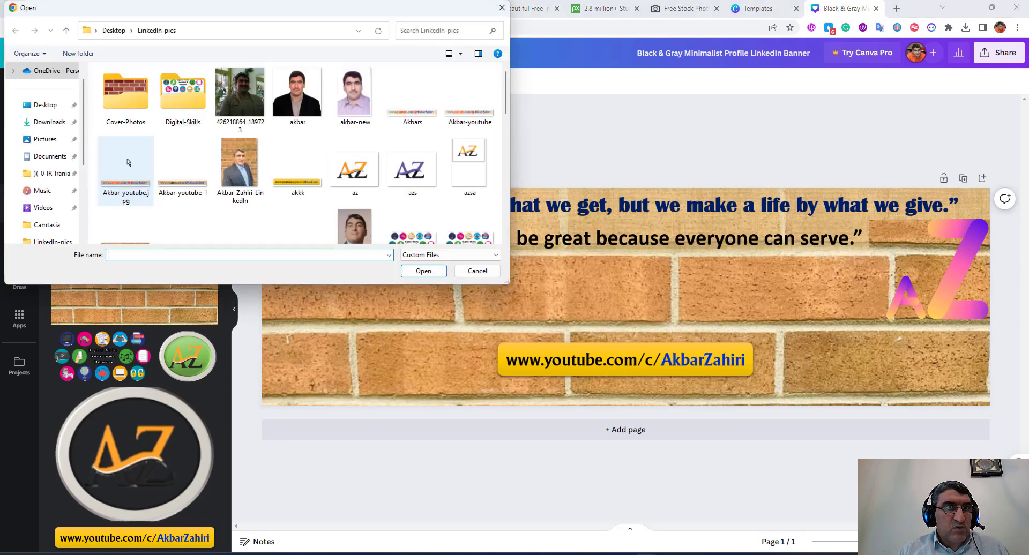
click(467, 158)
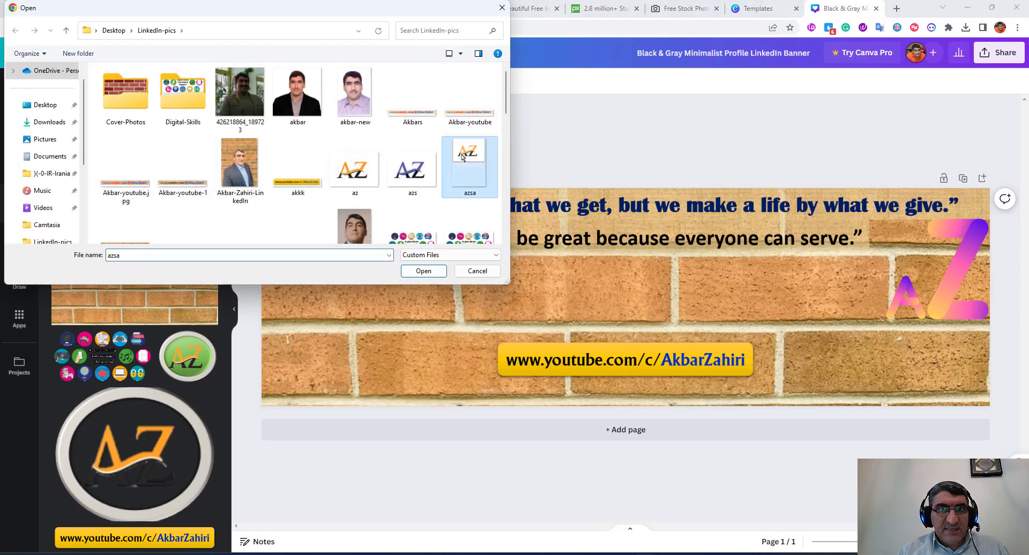
click(418, 268)
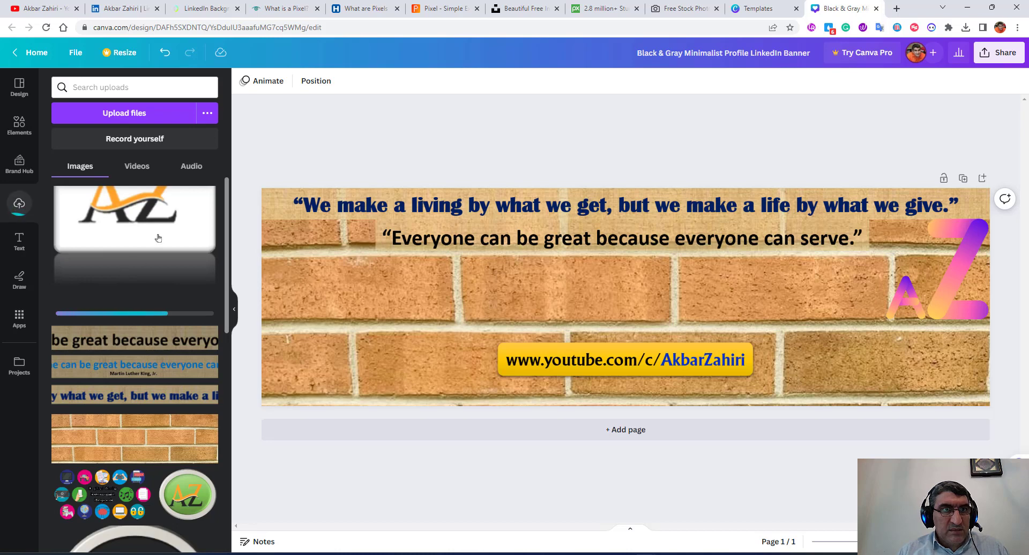
- Add the white AZ logo image to the banner, just below the second quote, and center it horizontally on the page
click(180, 234)
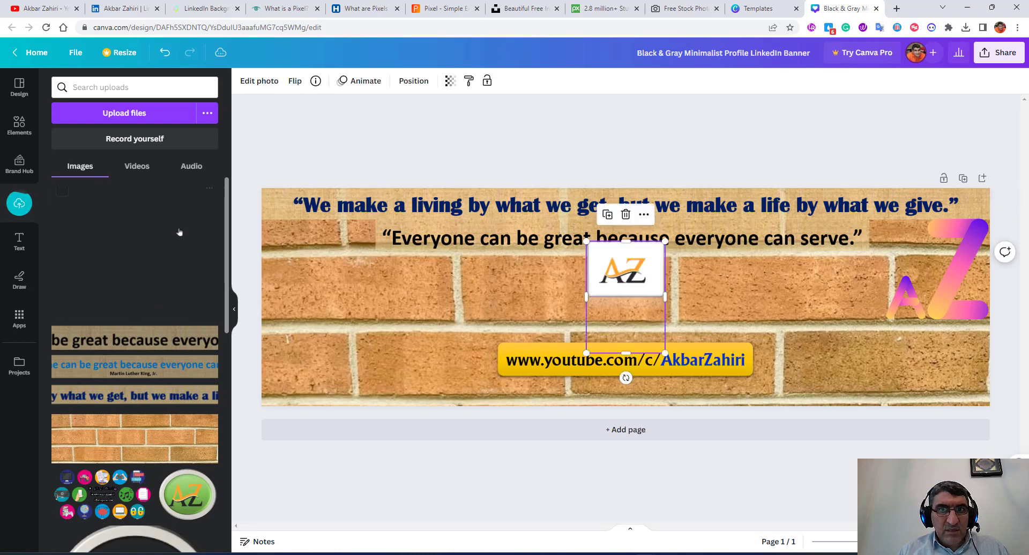
drag(633, 279, 609, 290)
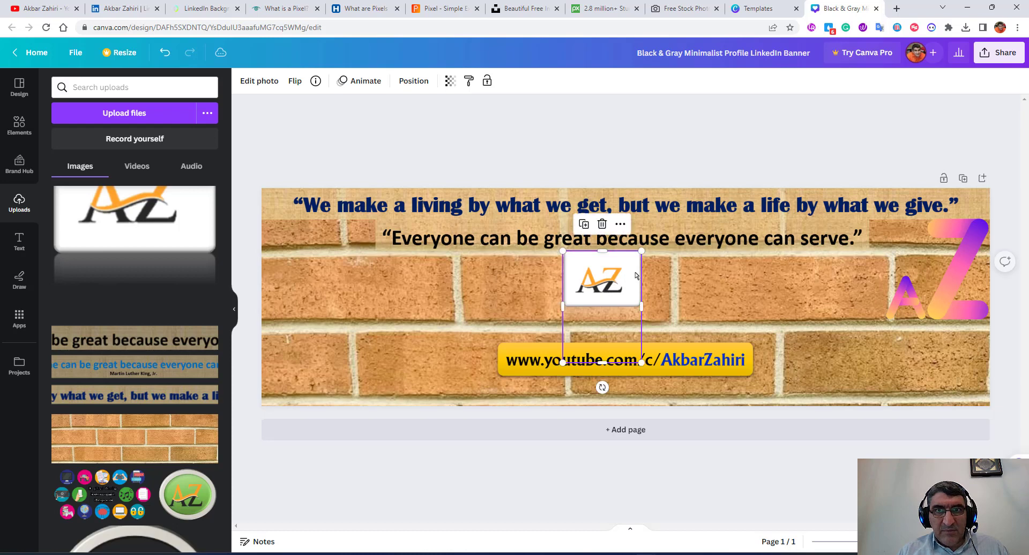
right_click(611, 287)
mouse_move(700, 254)
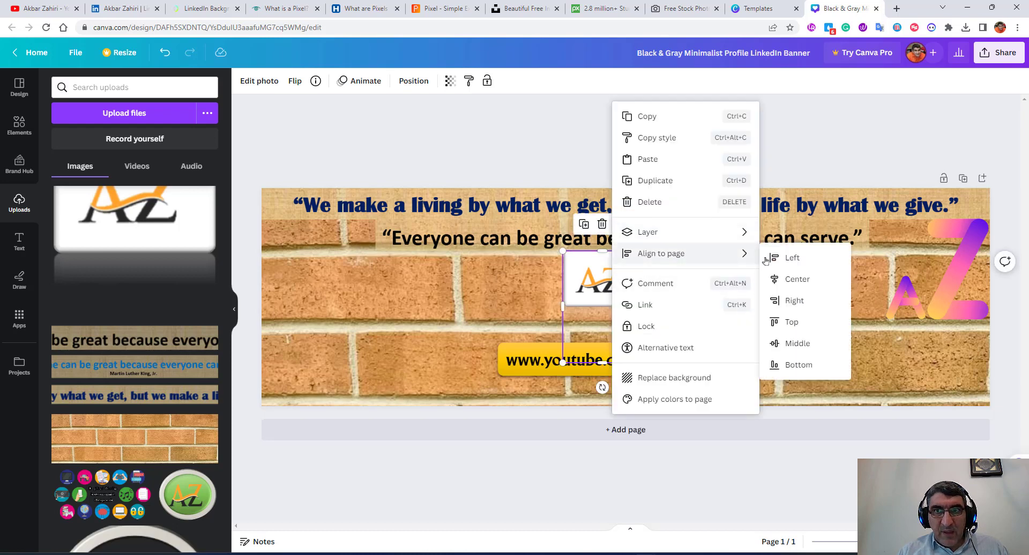
click(780, 279)
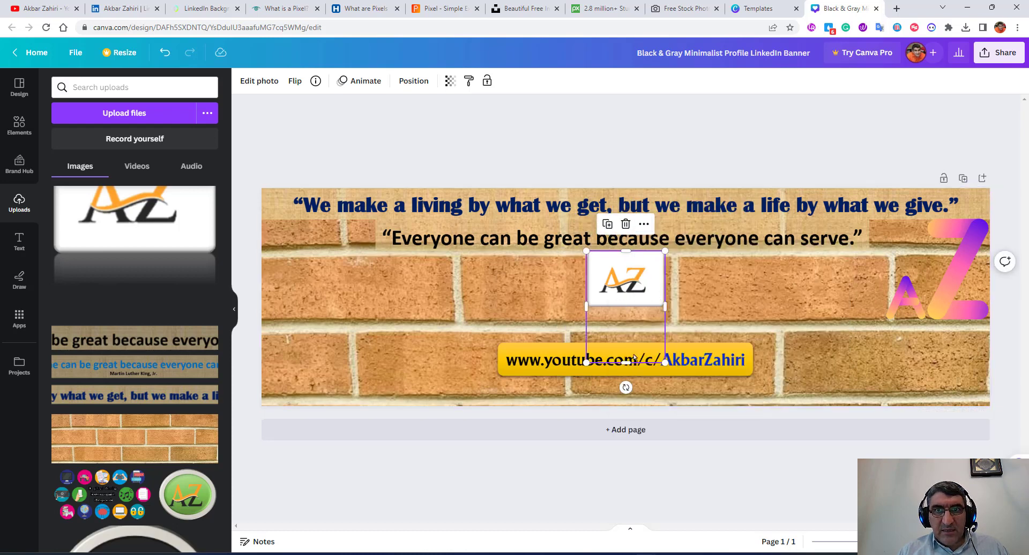
click(725, 295)
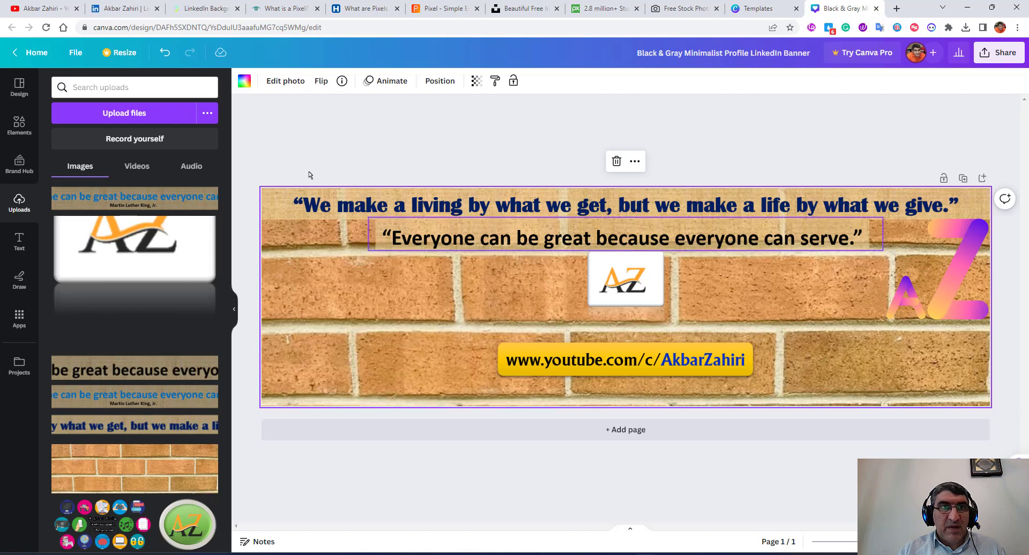
- Add a heading text reading "a brick in the right place can change everything" across the middle of the banner
click(134, 8)
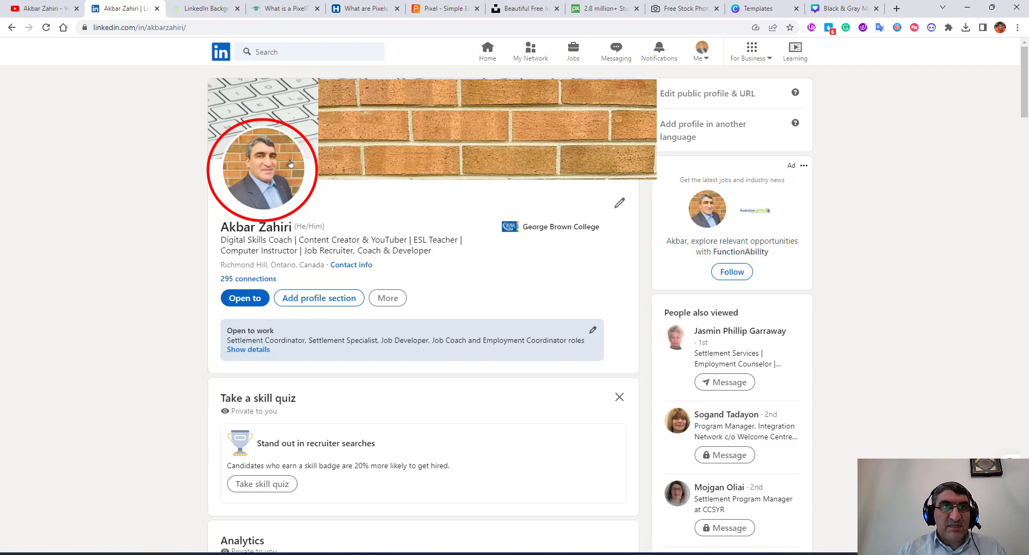
click(852, 9)
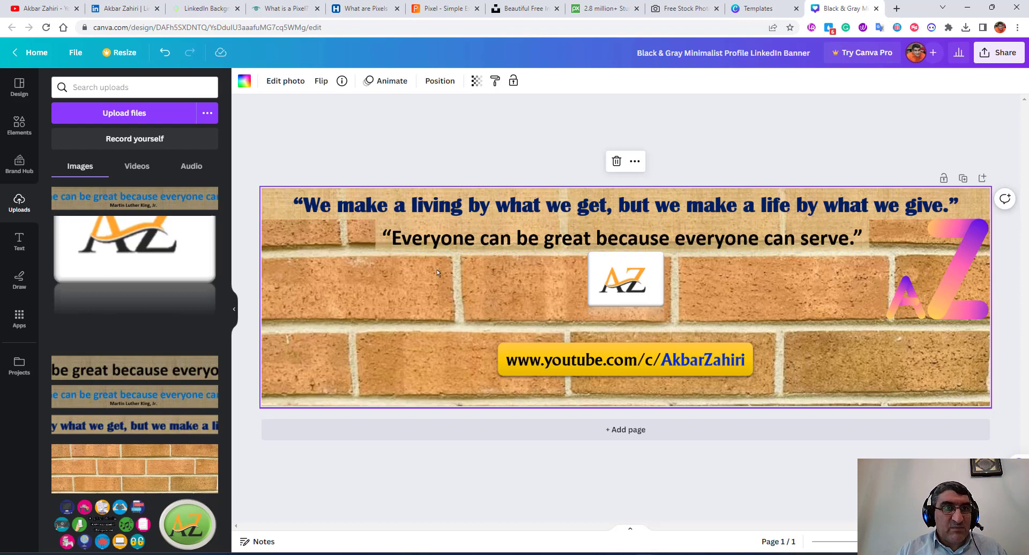
click(19, 243)
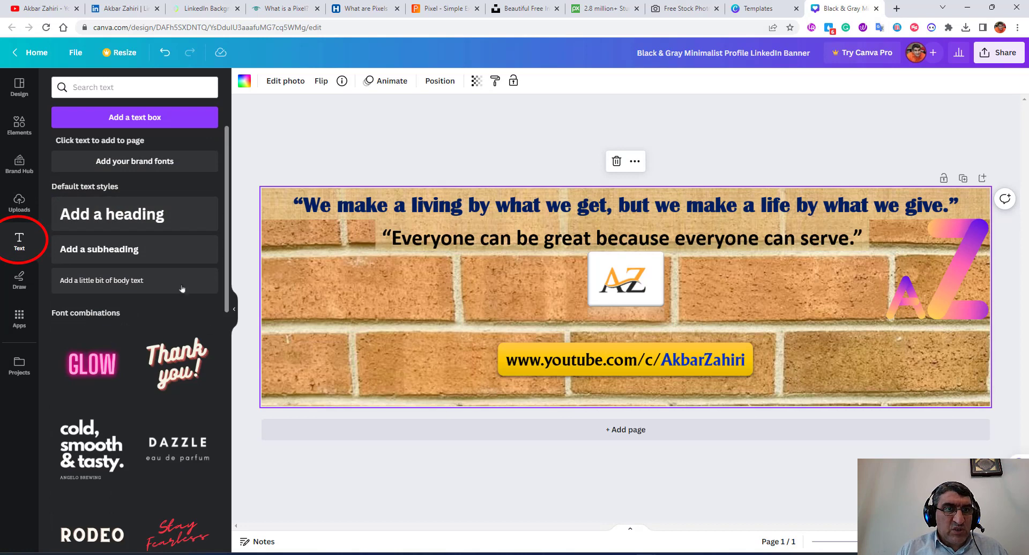
scroll(228, 264, down, 7)
scroll(227, 257, up, 7)
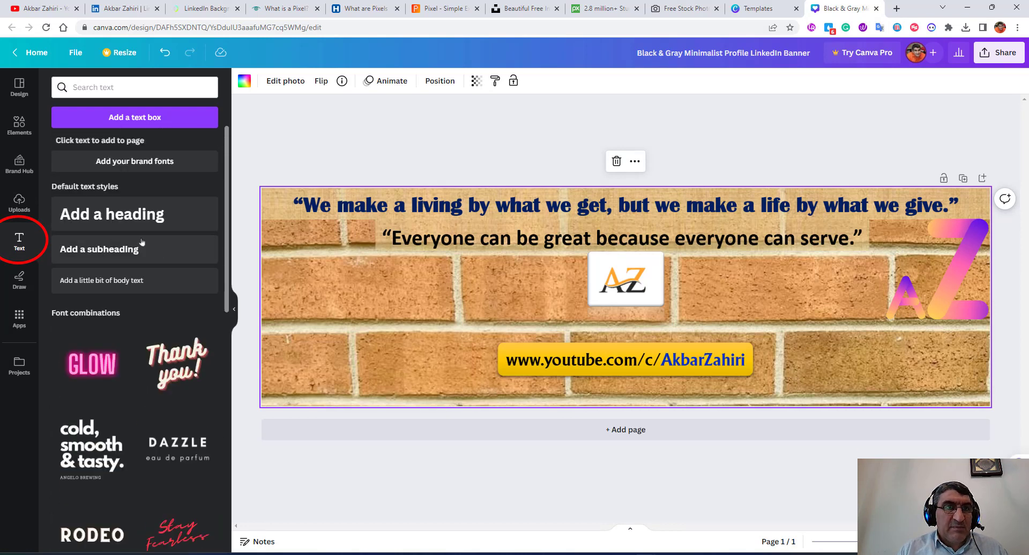
click(107, 215)
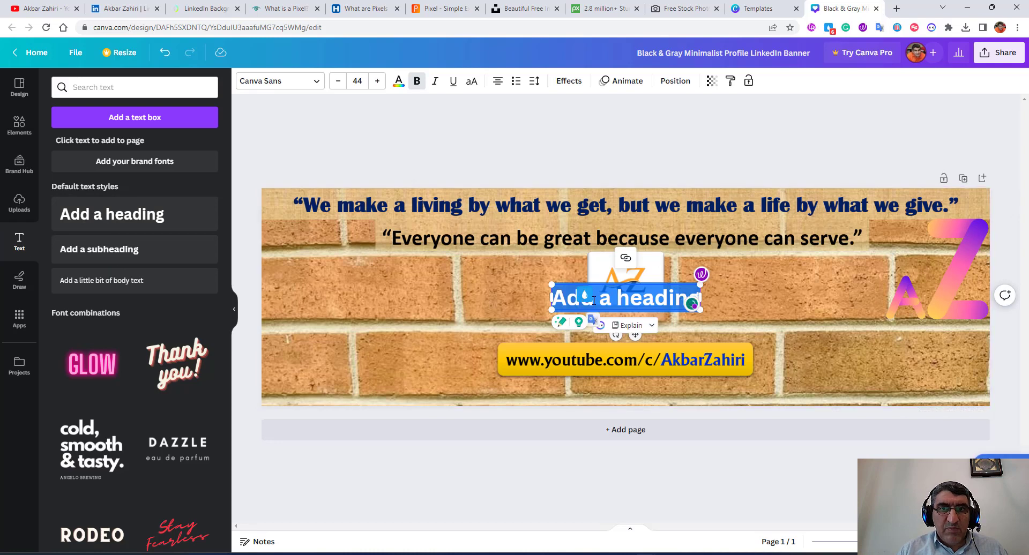
text("a brick in the right place can change everything")
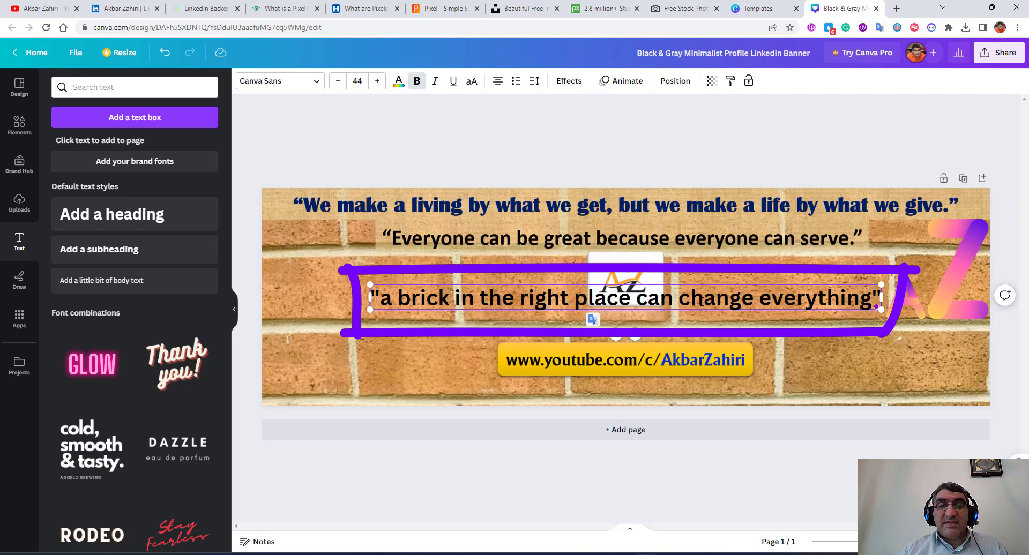
click(673, 302)
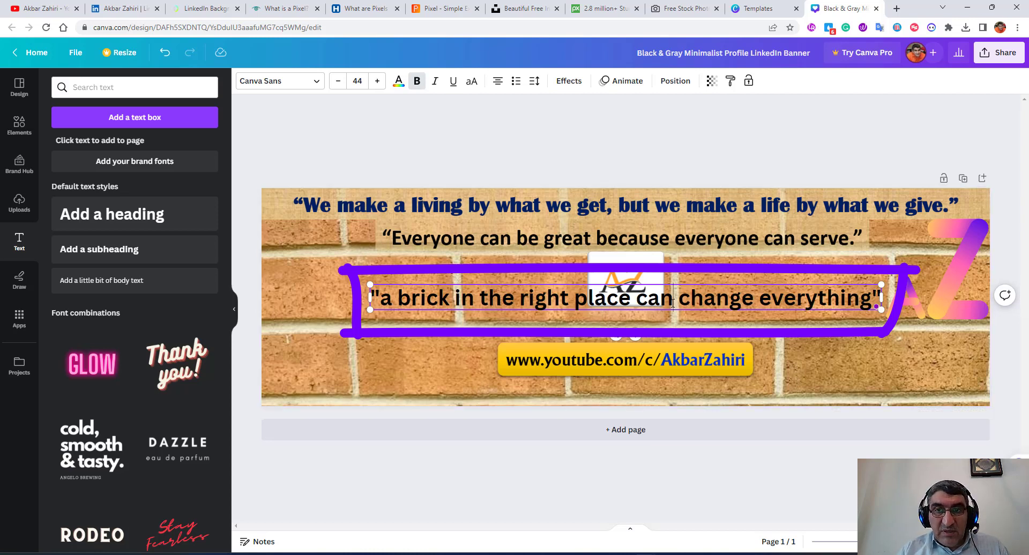
- Reduce the brick quote's font size to 27 and narrow its text box to the width of the AZ logo
triple_click(630, 297)
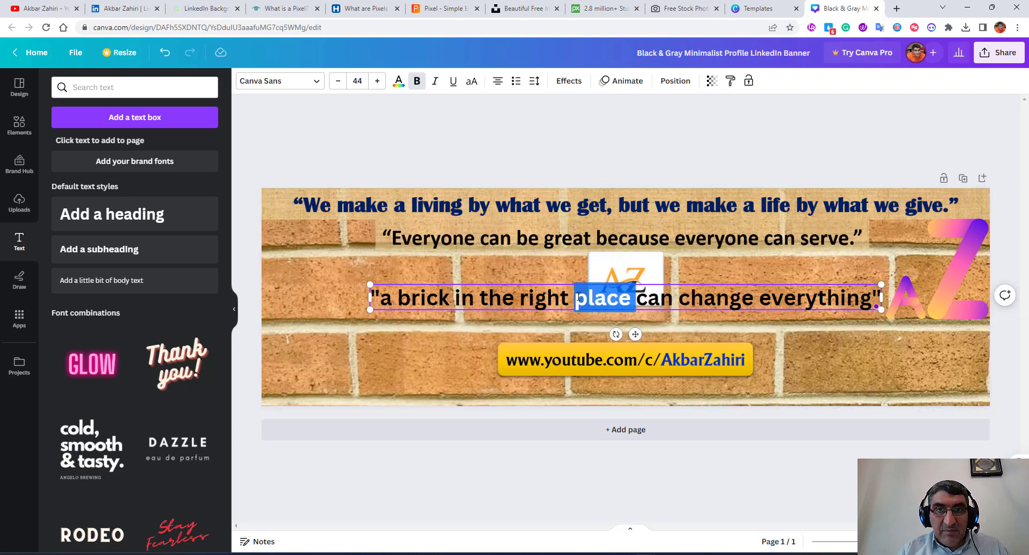
click(338, 81)
click(338, 81)
click(338, 81)
click(338, 81)
click(338, 81)
click(338, 81)
click(339, 81)
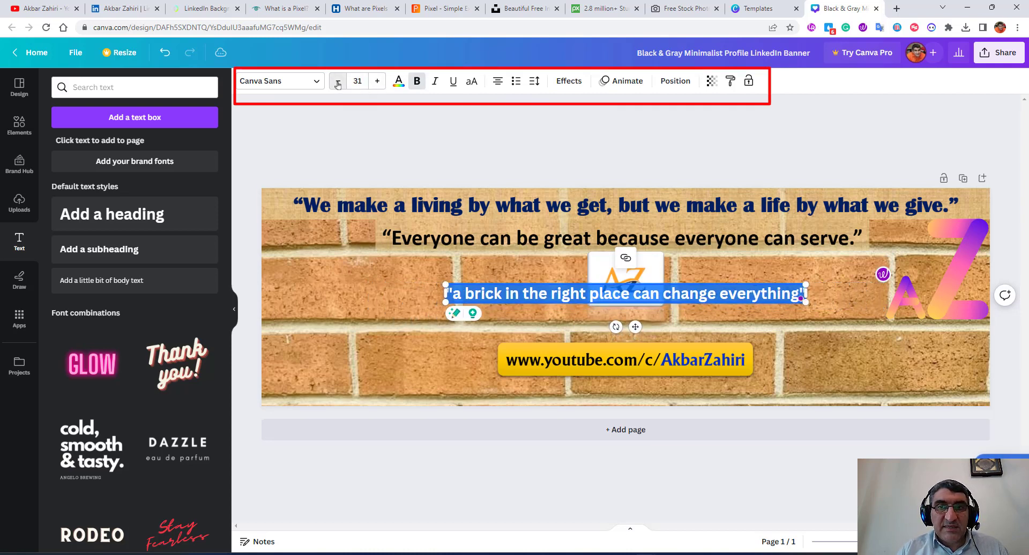
click(338, 81)
click(339, 81)
click(338, 81)
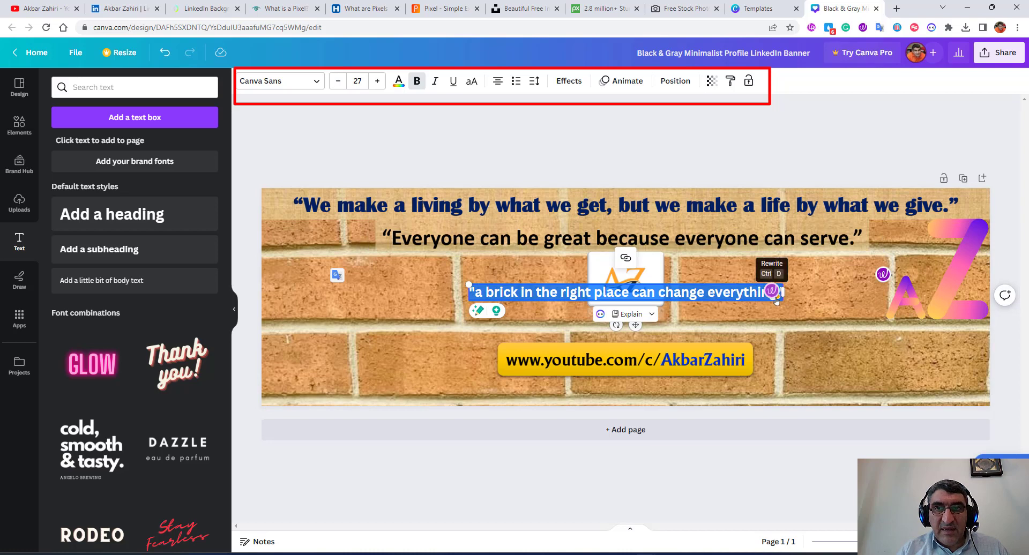
drag(782, 292, 666, 327)
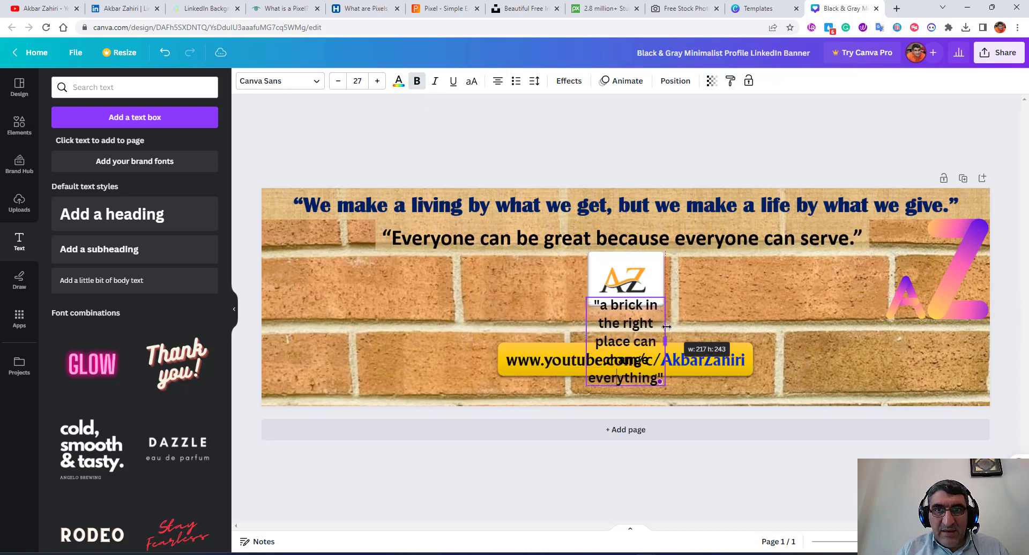
- Set the font size of the whole brick quote to 12 and deselect the text box
double_click(649, 332)
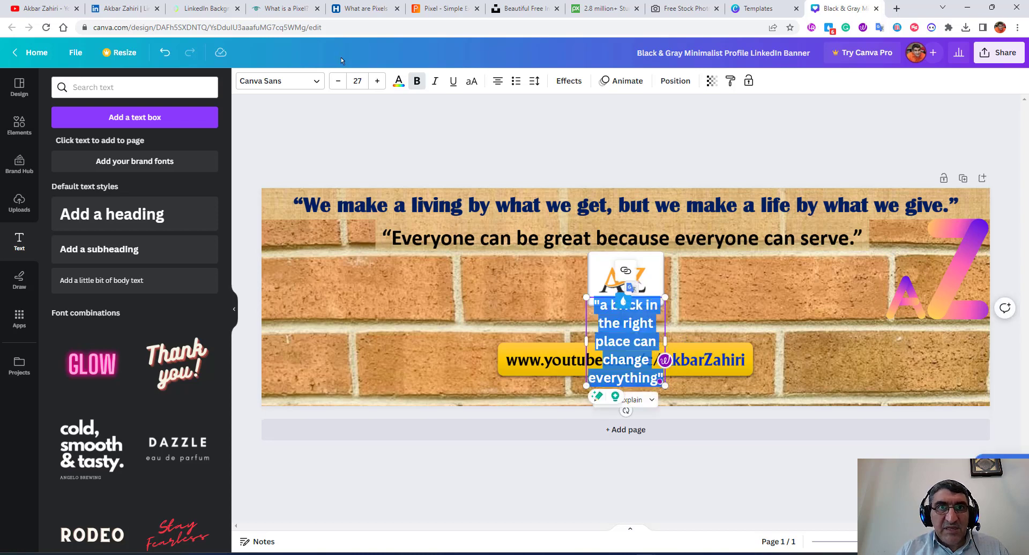
click(337, 82)
click(337, 81)
click(337, 81)
click(338, 82)
click(338, 82)
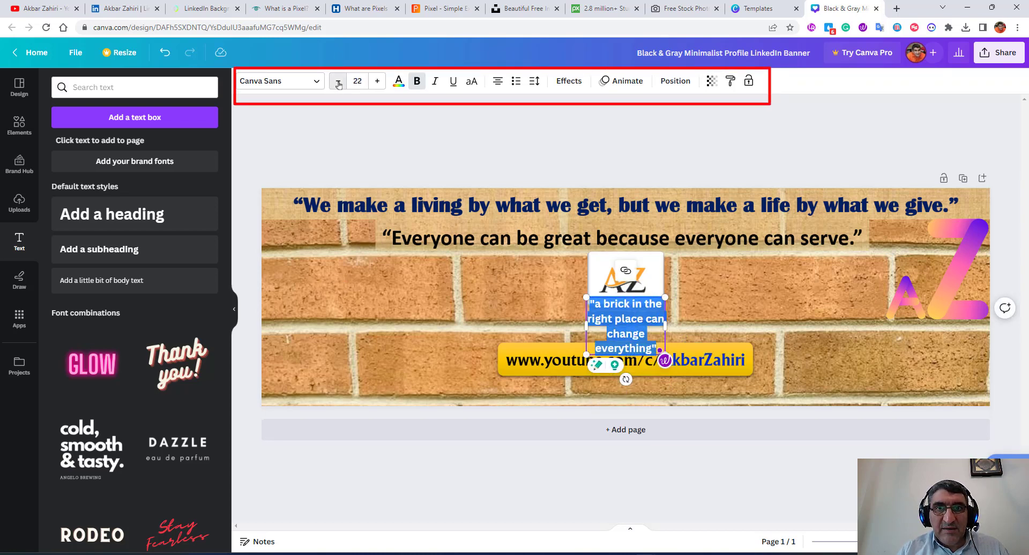
click(338, 83)
click(338, 83)
click(338, 83)
click(338, 83)
click(338, 83)
click(338, 83)
click(338, 83)
click(338, 83)
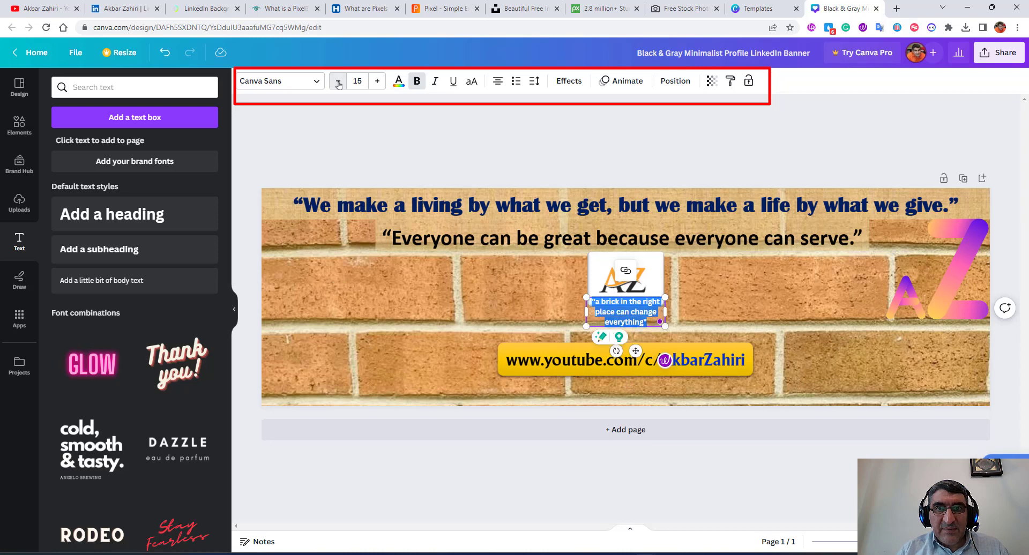
click(338, 83)
click(338, 83)
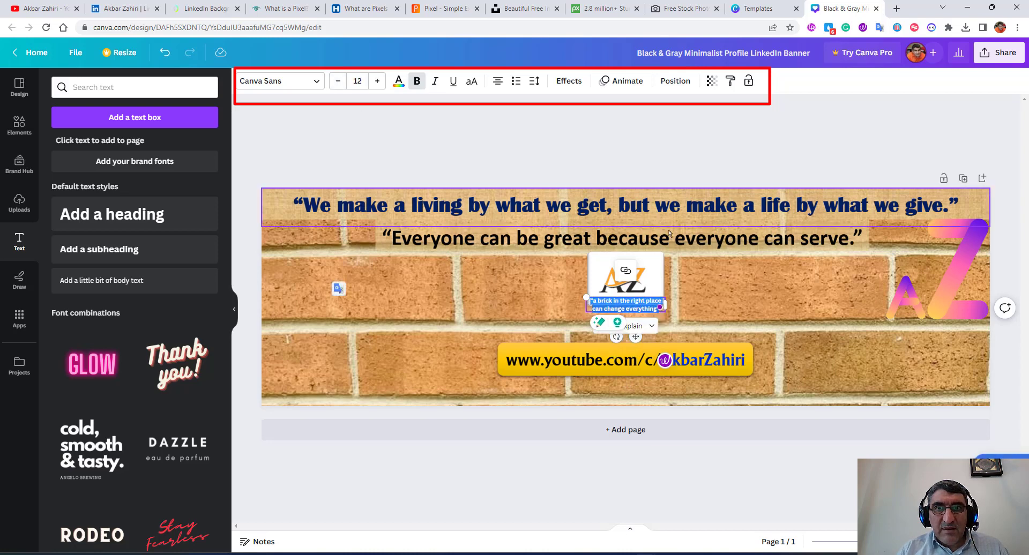
key(Escape)
click(692, 309)
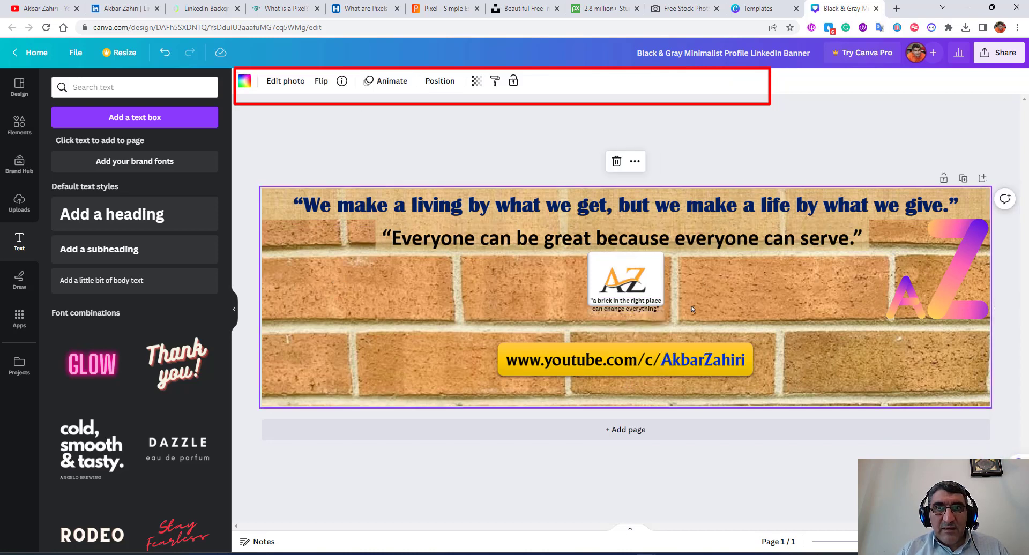
- Move the brick quote up onto the white AZ logo card and the YouTube address label up to just below it
click(638, 304)
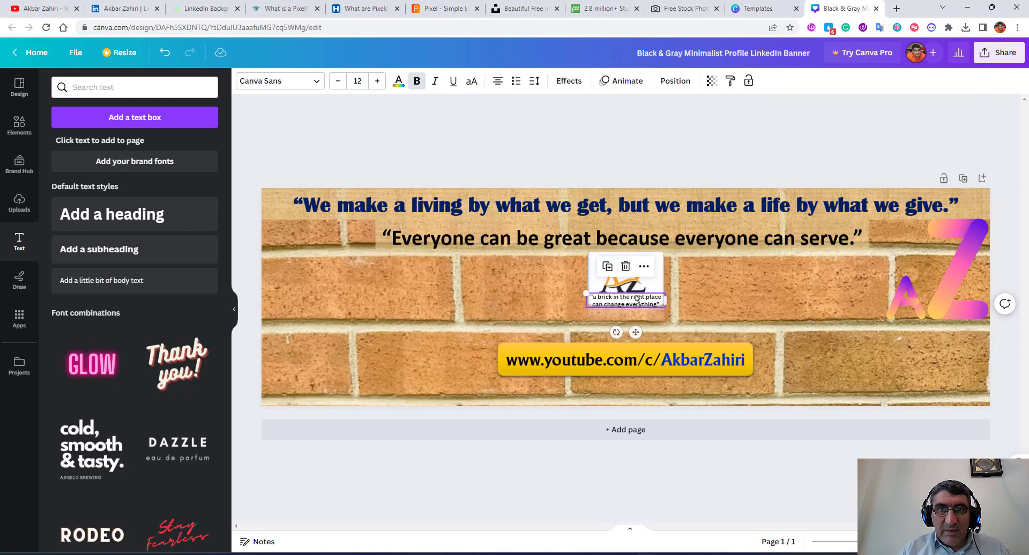
click(636, 366)
drag(636, 366, 639, 334)
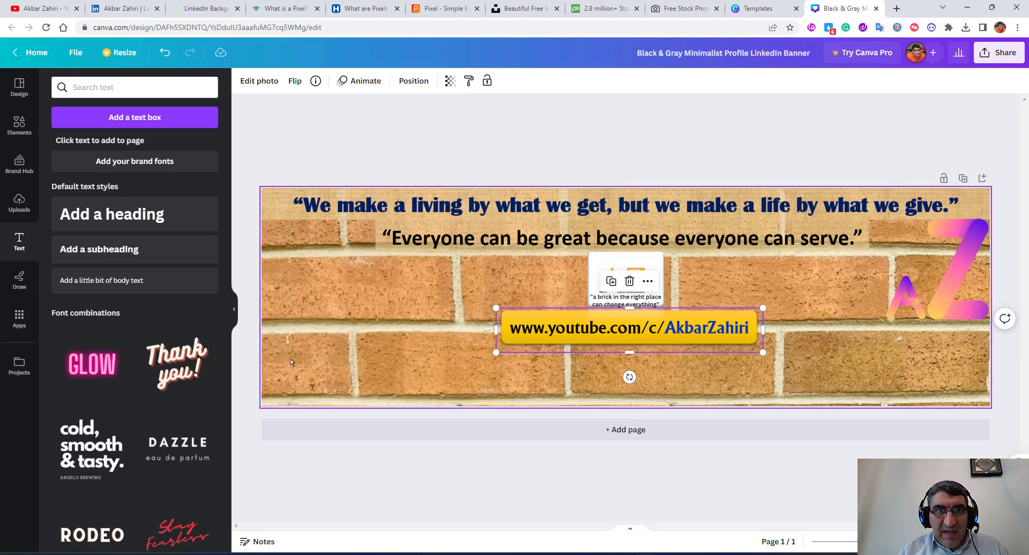
- Delete the colourful initials A and Z from the right end of the banner
click(905, 302)
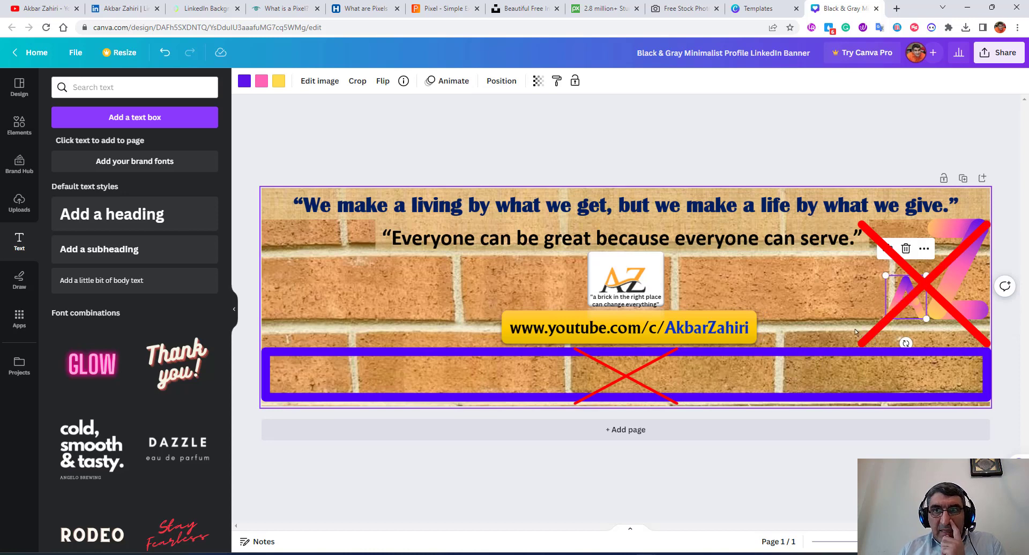
key(Delete)
click(939, 306)
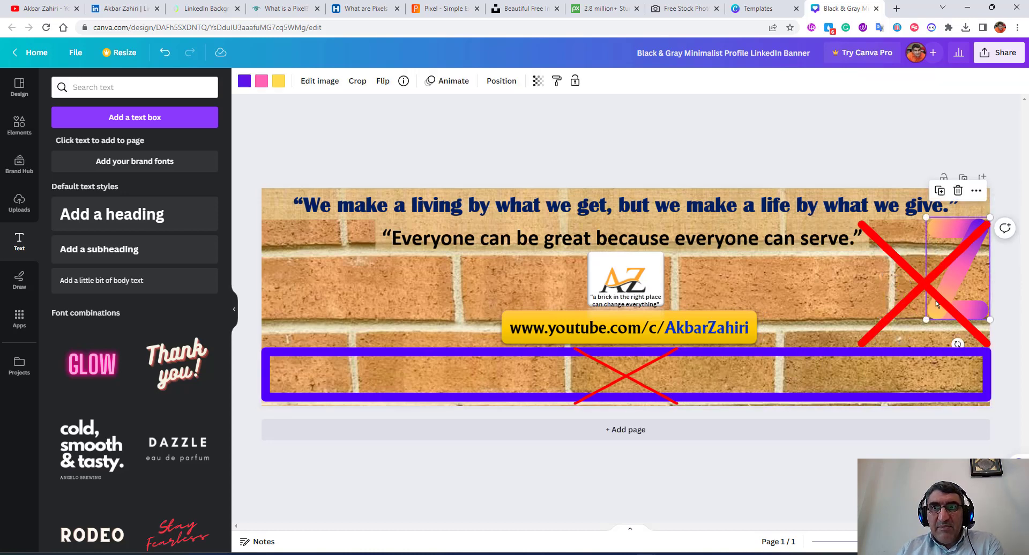
key(Delete)
click(770, 294)
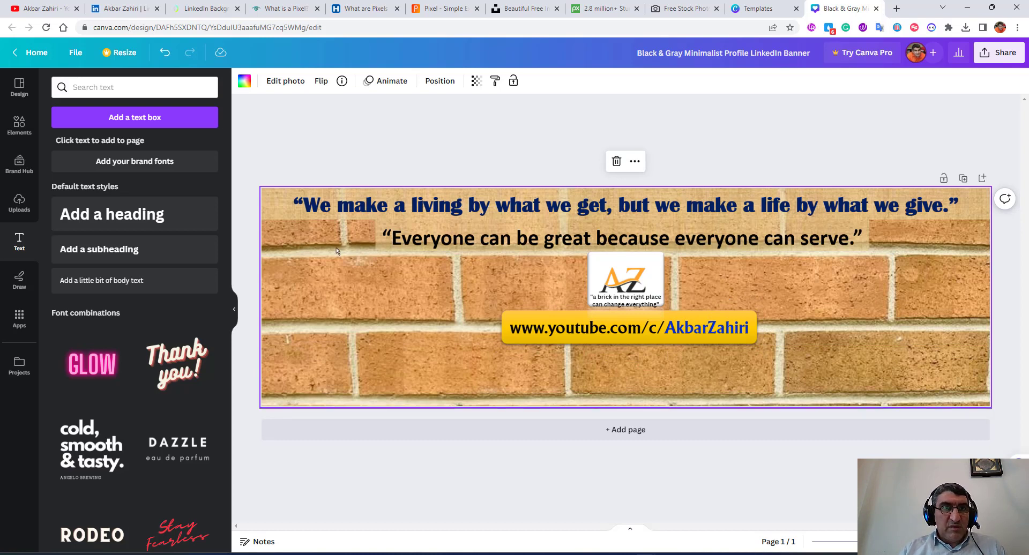
- Examine the editing options offered for the brick background, the AZ logo image and the brick quote text
right_click(404, 281)
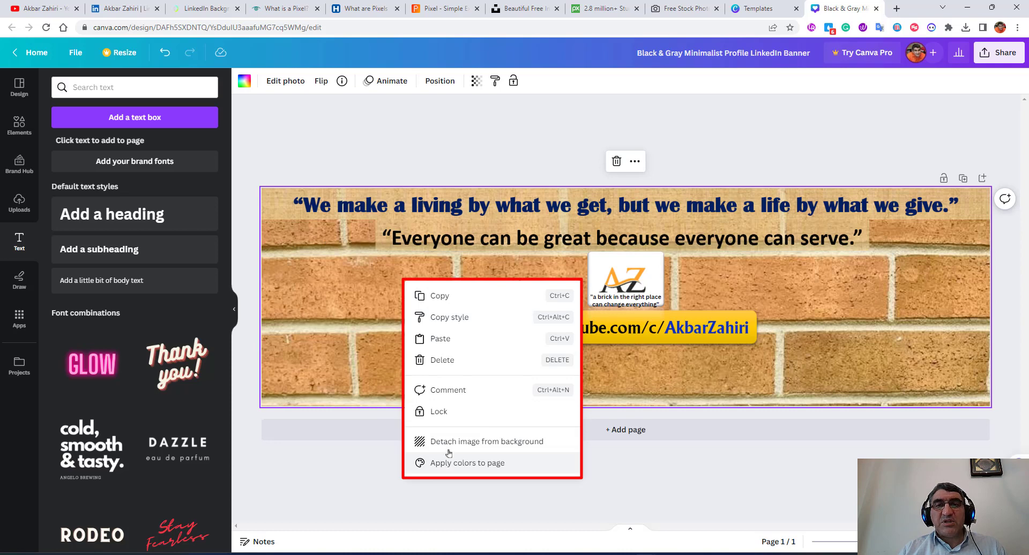
click(654, 268)
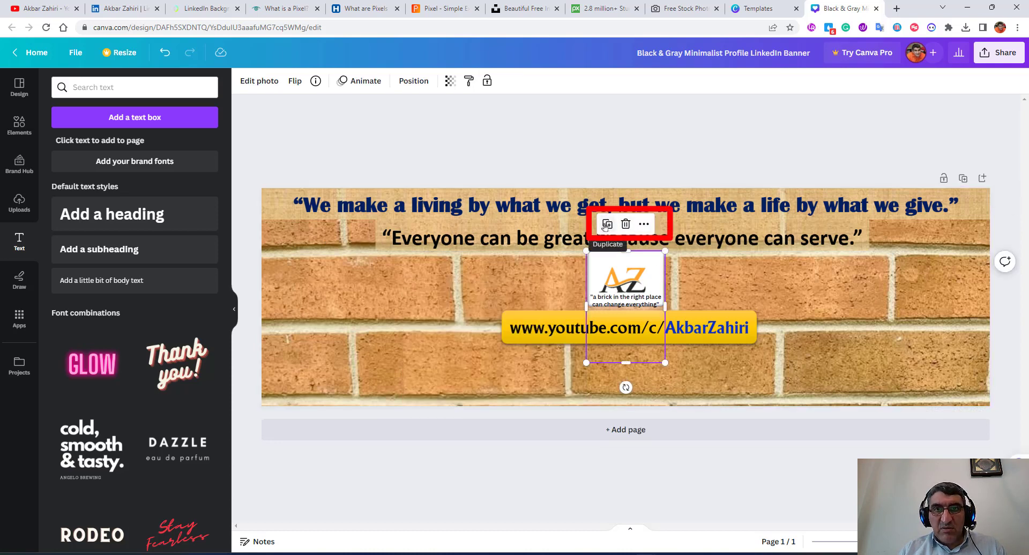
click(643, 224)
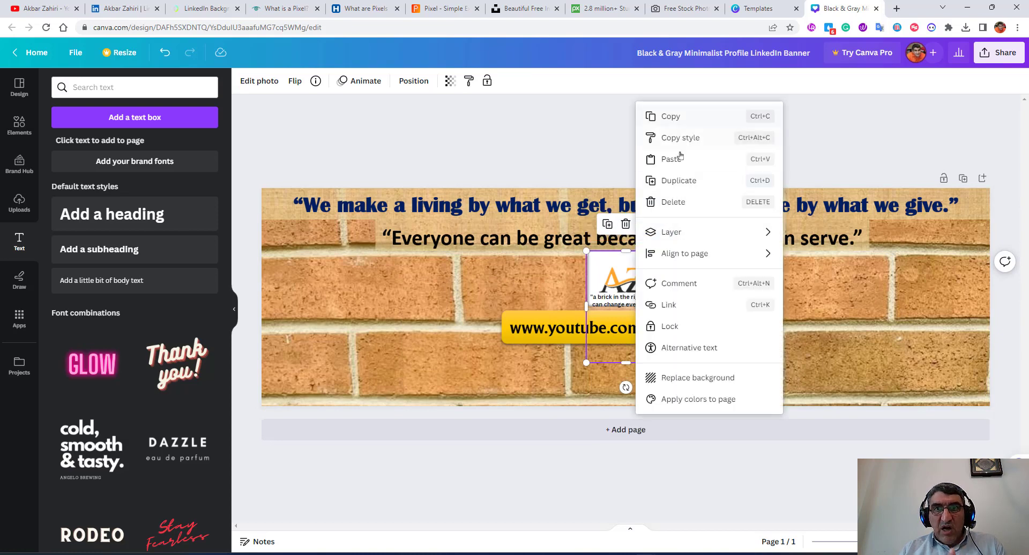
mouse_move(755, 232)
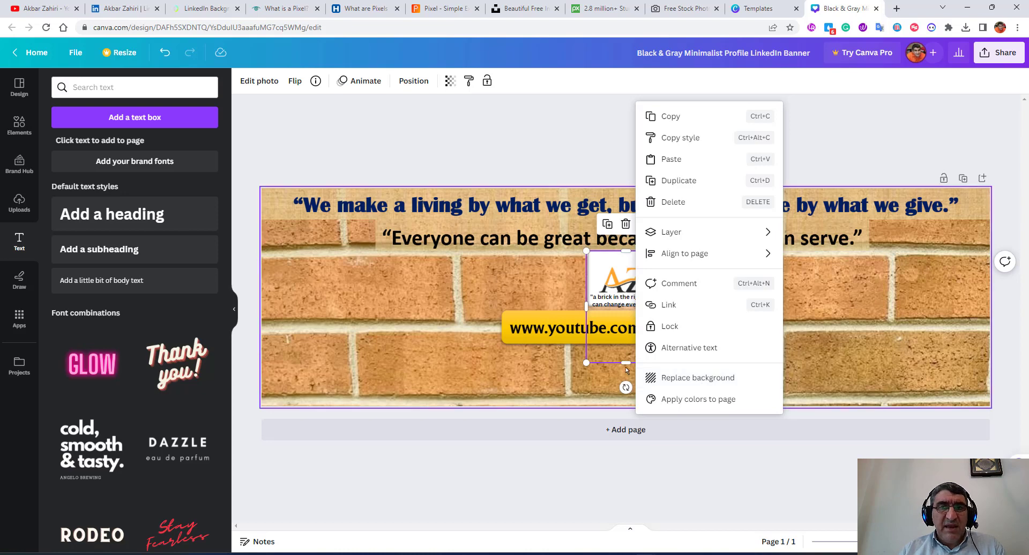
click(520, 268)
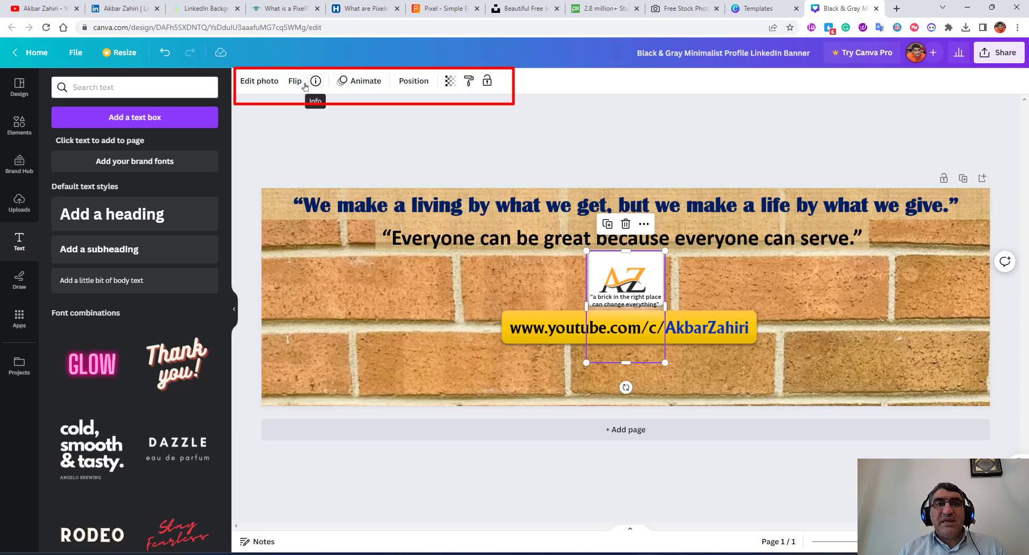
click(632, 303)
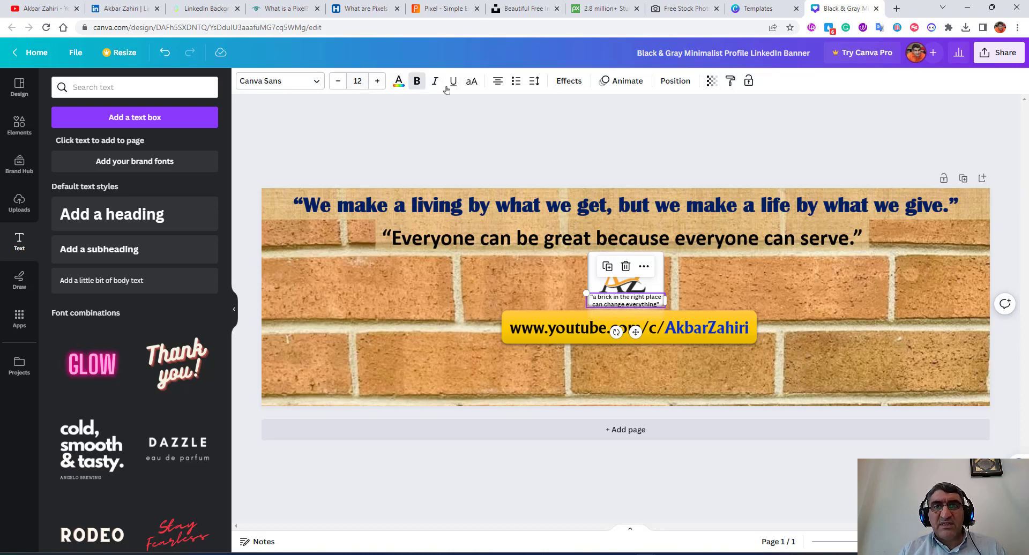
click(455, 271)
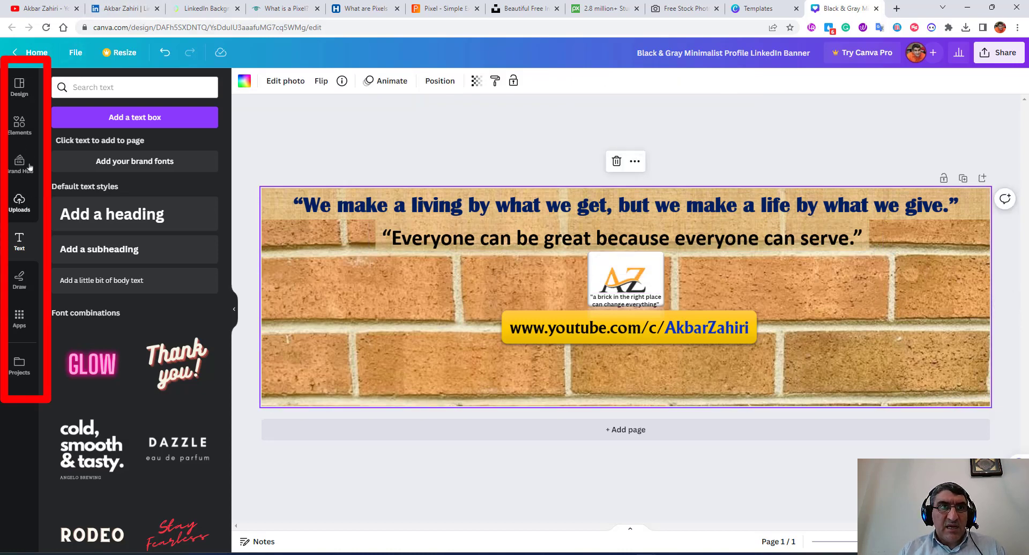
- Look through the available elements, uploaded images, text styles and drawing tools
click(19, 126)
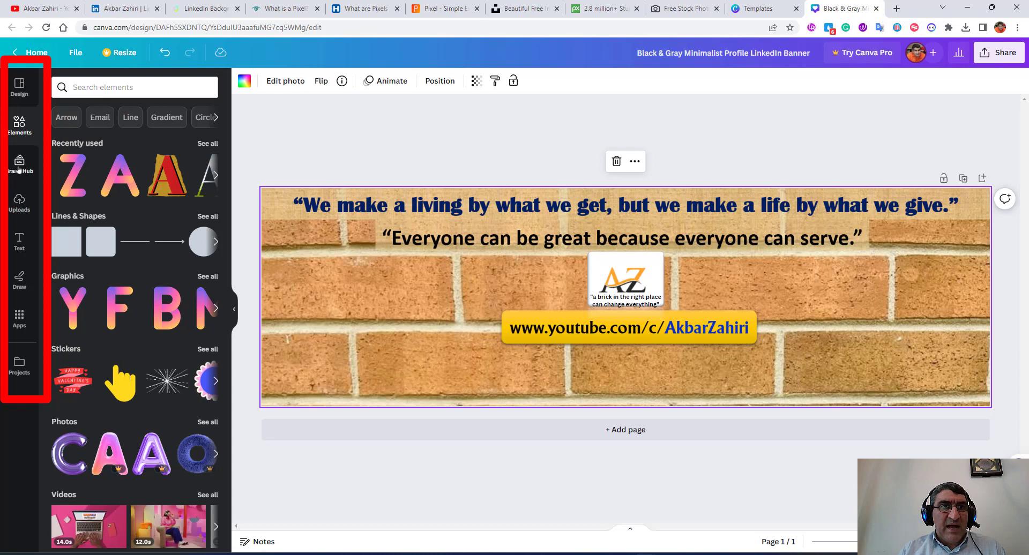
click(19, 204)
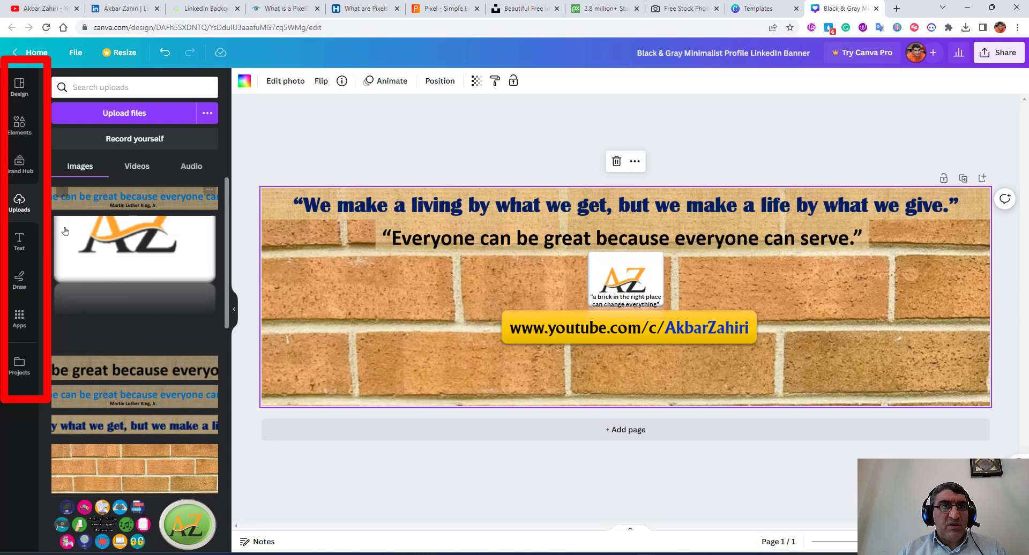
click(19, 239)
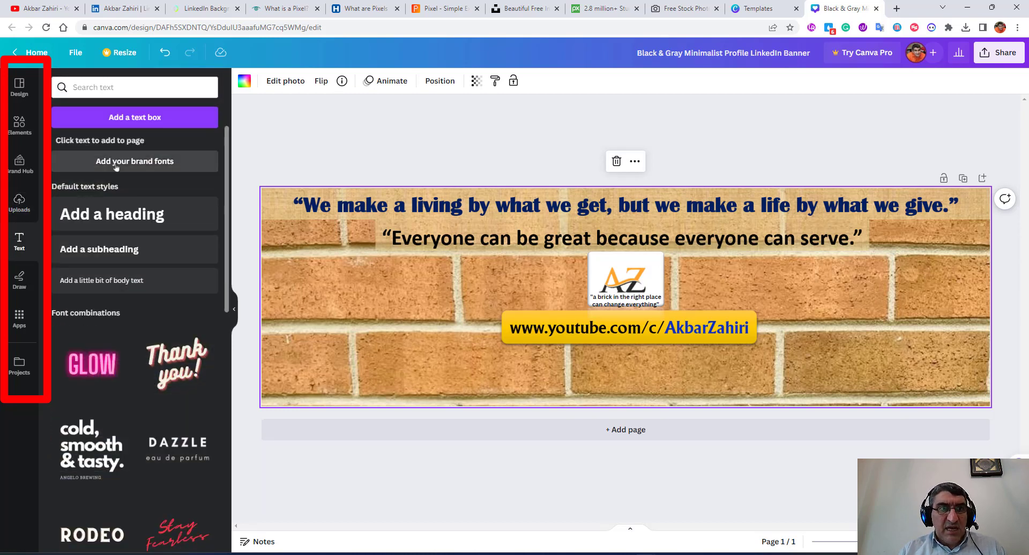
click(19, 279)
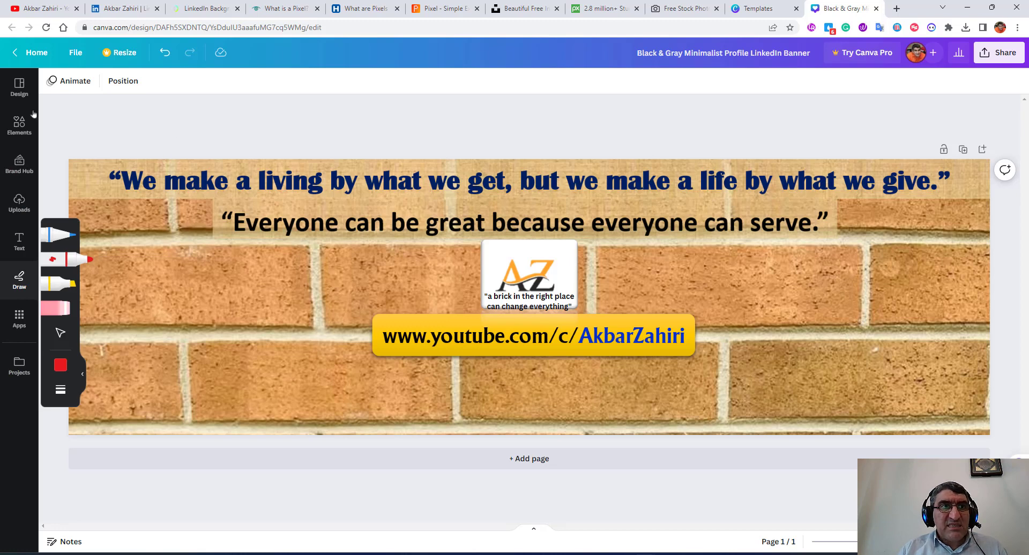
click(20, 127)
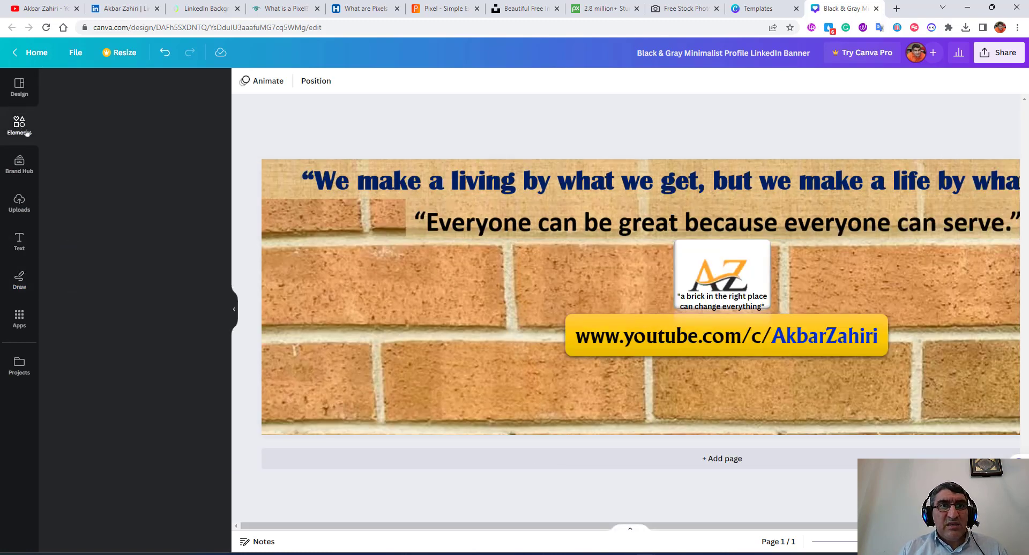
click(919, 252)
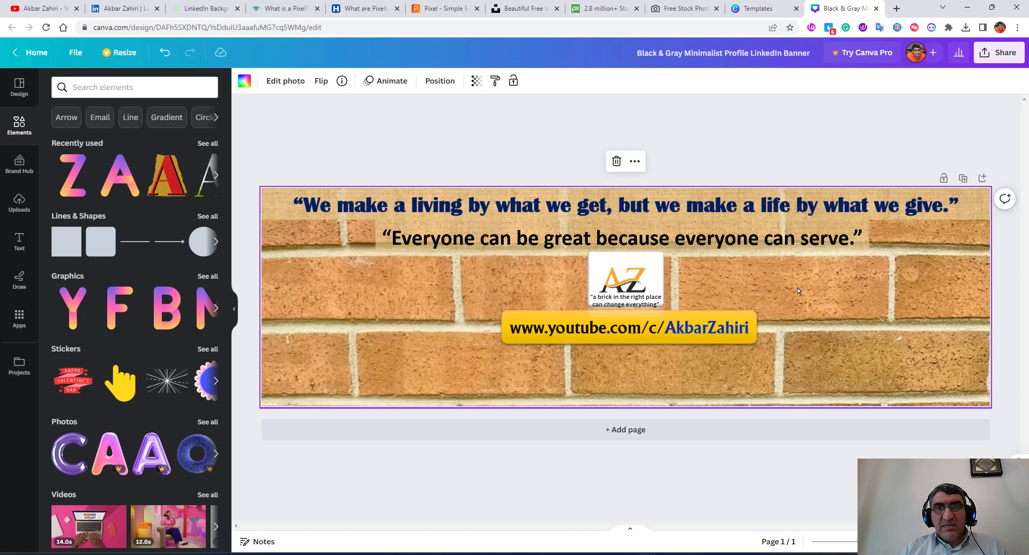
- Open the banner's download settings and choose PNG as the file type
click(999, 53)
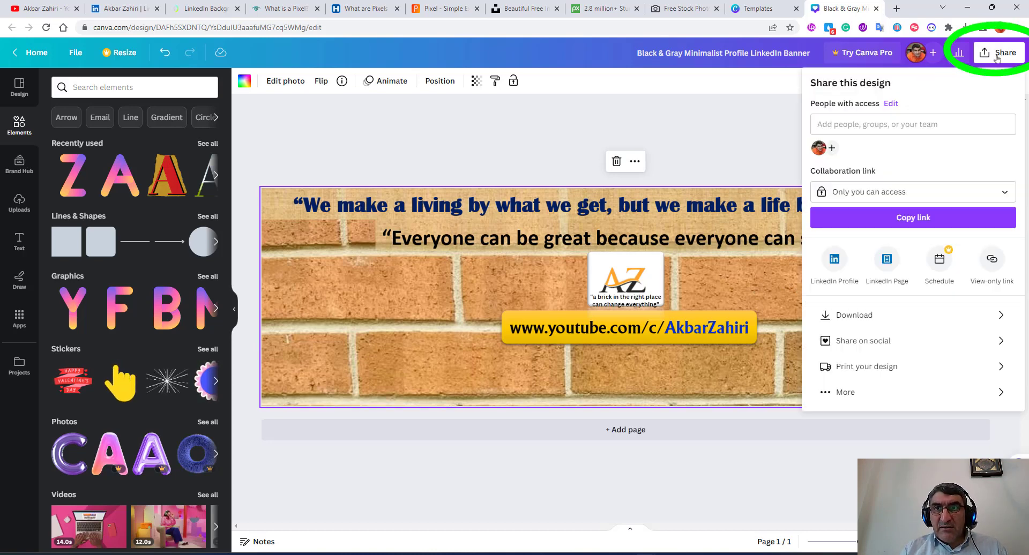
click(872, 315)
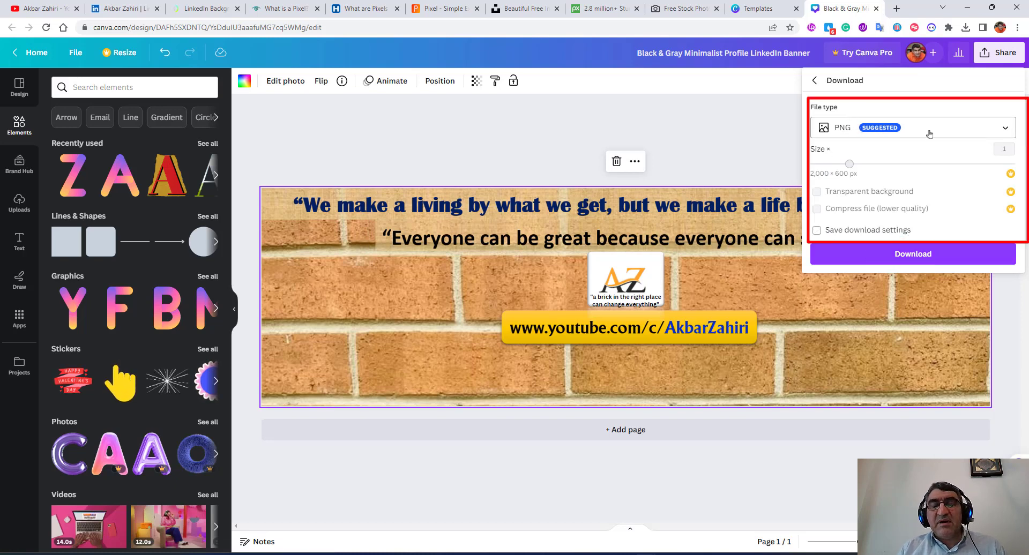
click(894, 131)
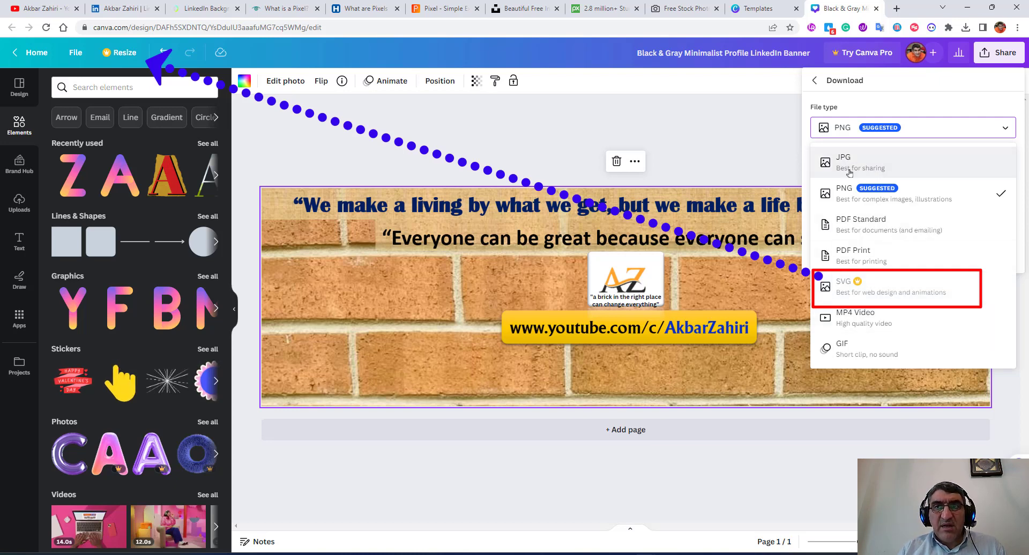
click(884, 192)
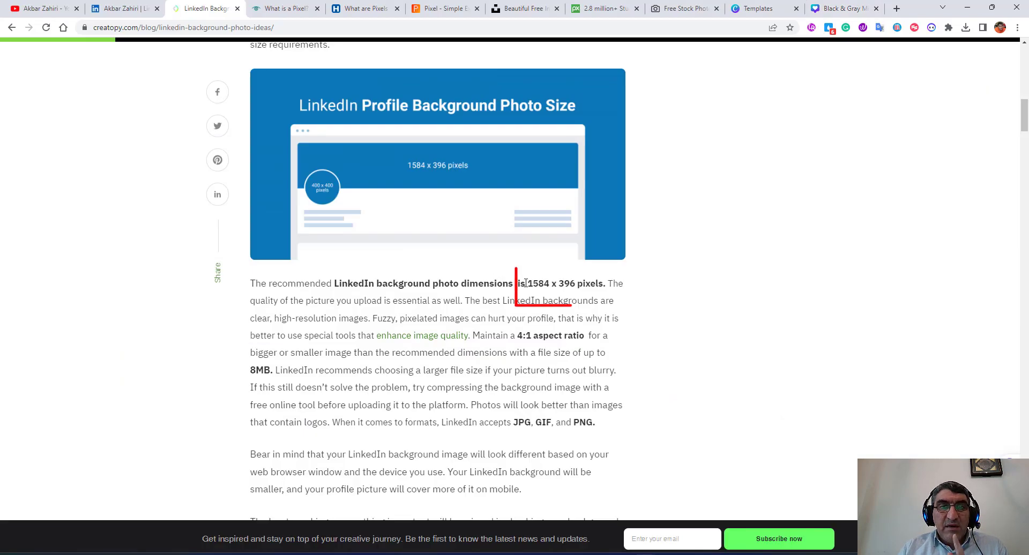
- Check the recommended LinkedIn background photo dimensions in the Creatopy article and download the Canva banner as a PNG
drag(527, 284, 582, 284)
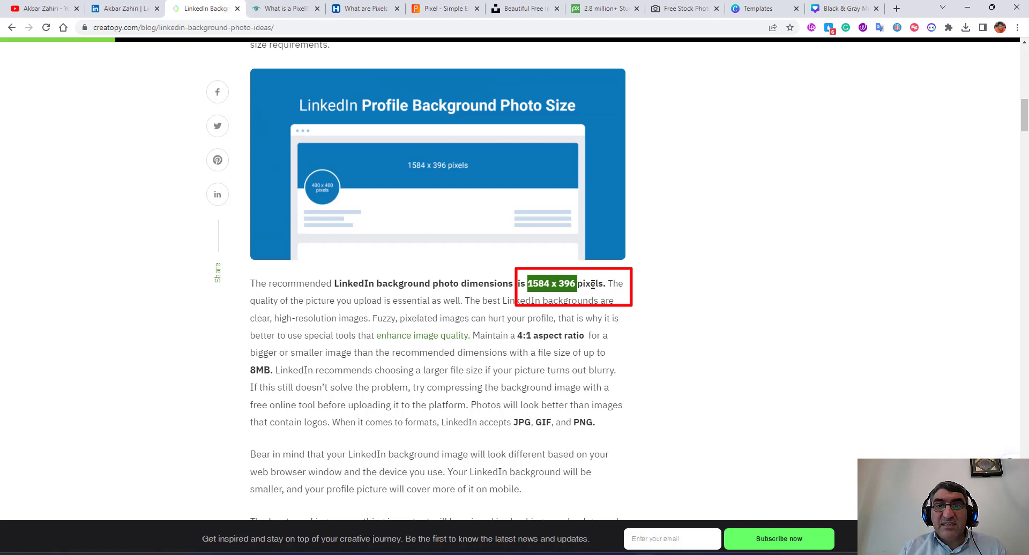
drag(592, 284, 606, 283)
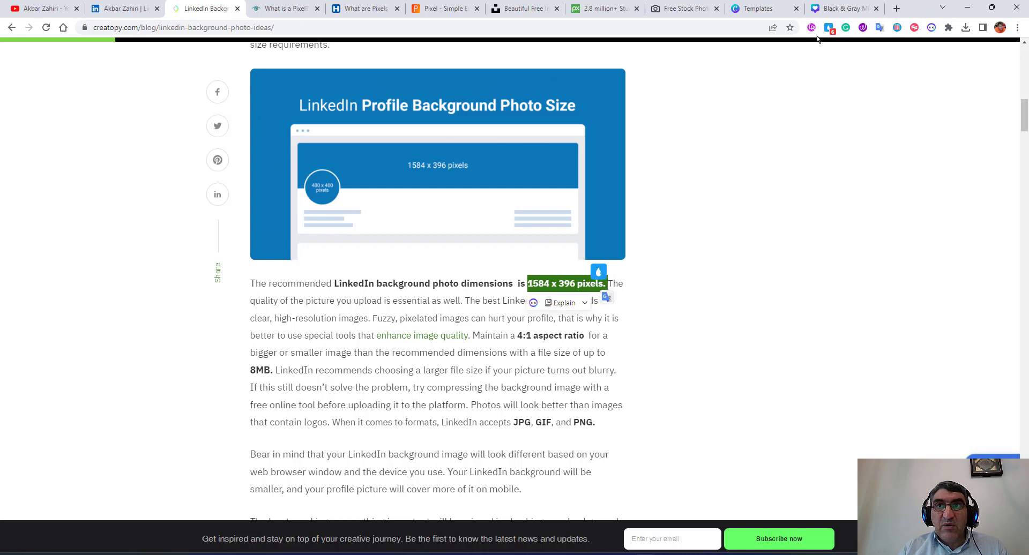
click(841, 11)
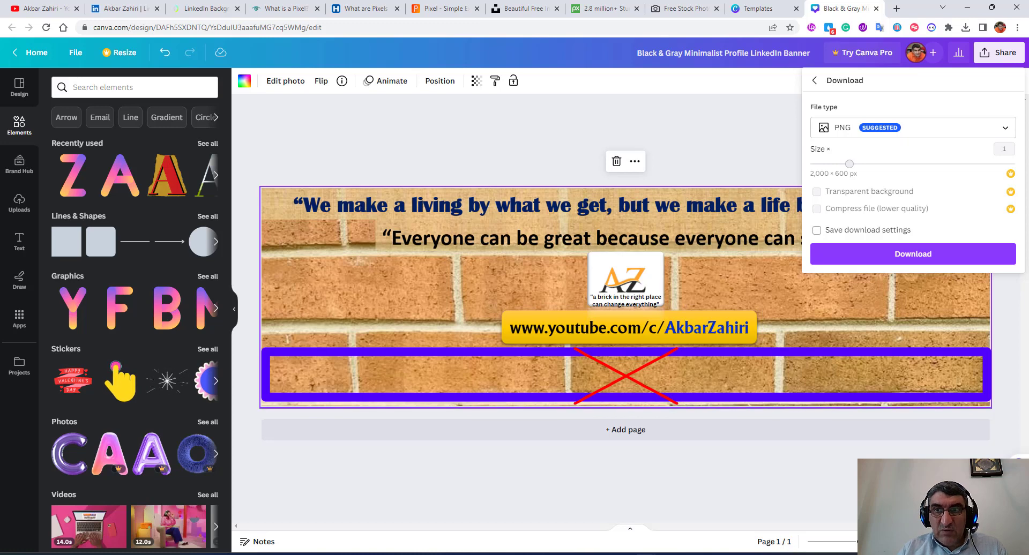
click(916, 255)
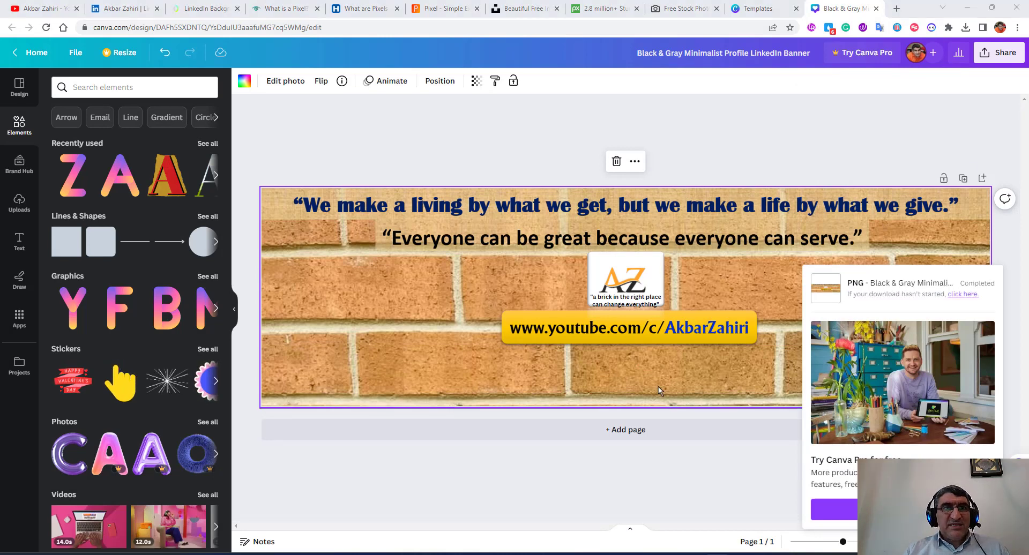
- Switch to the LinkedIn profile and delete its current background photo
click(130, 9)
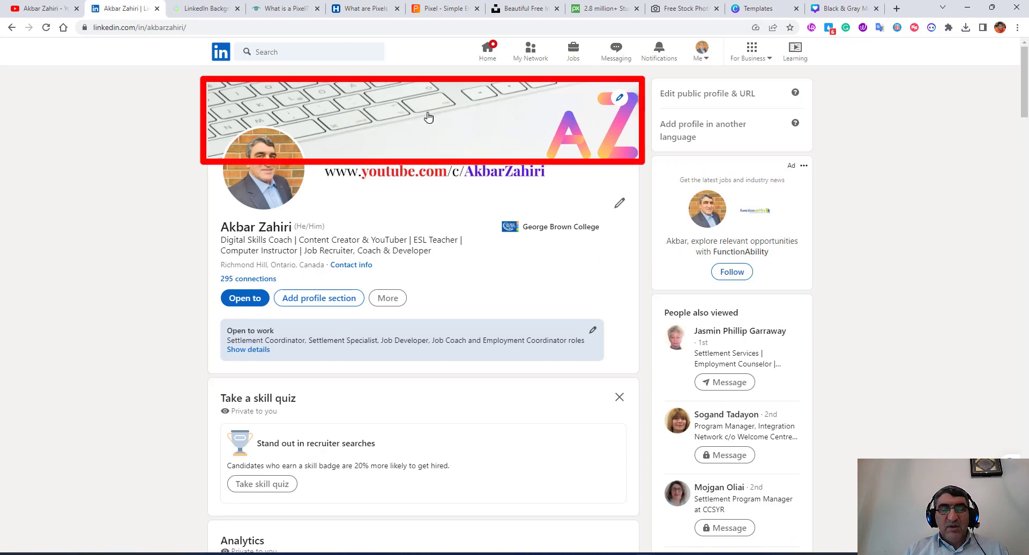
click(620, 98)
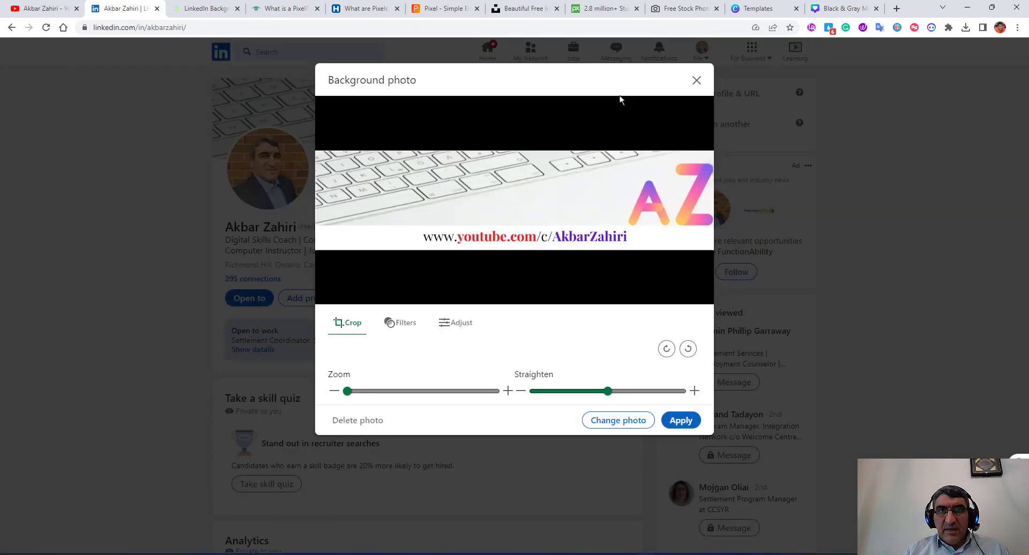
click(369, 421)
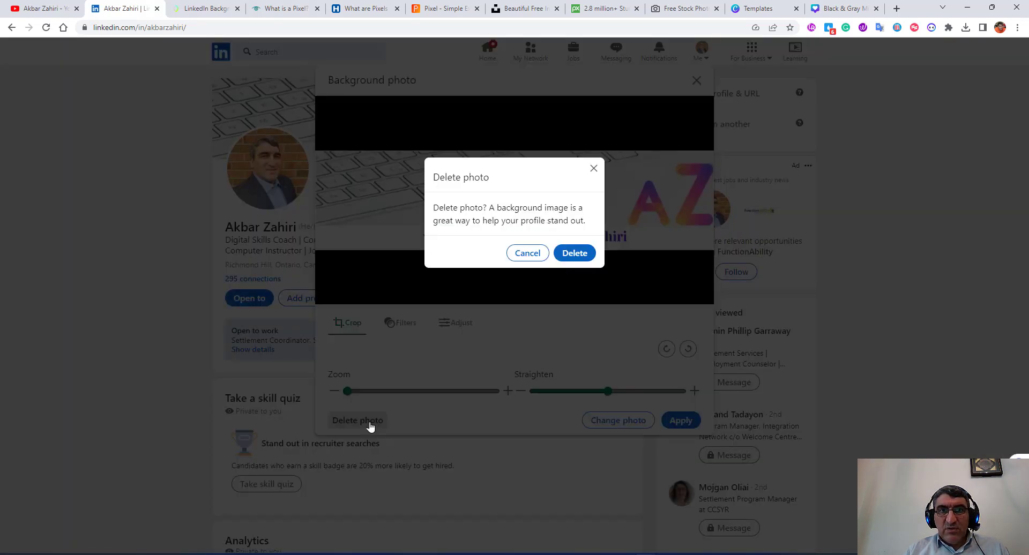
click(575, 253)
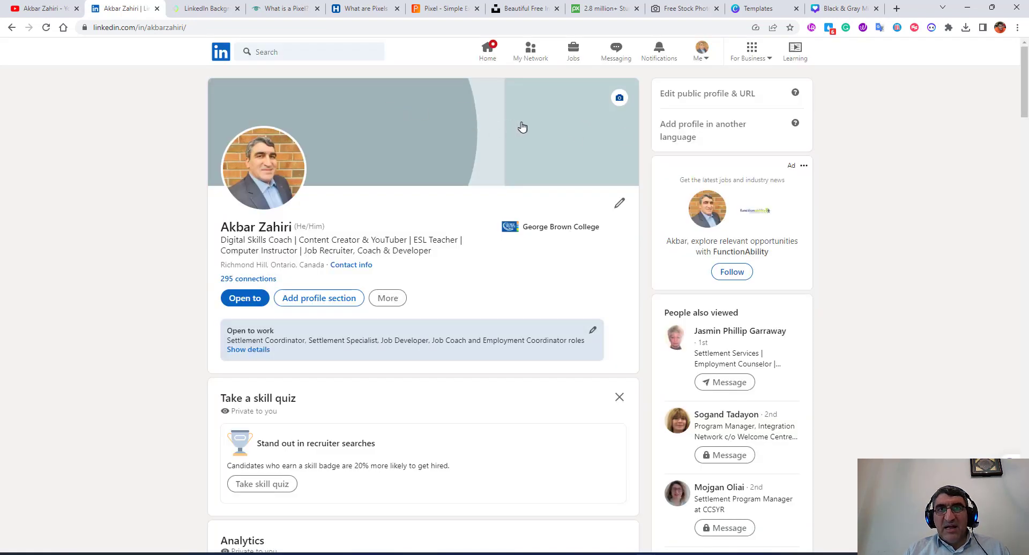
- Upload the Black & Gray Minimalist Profile LinkedIn Banner PNG from Downloads as the new background photo
click(617, 98)
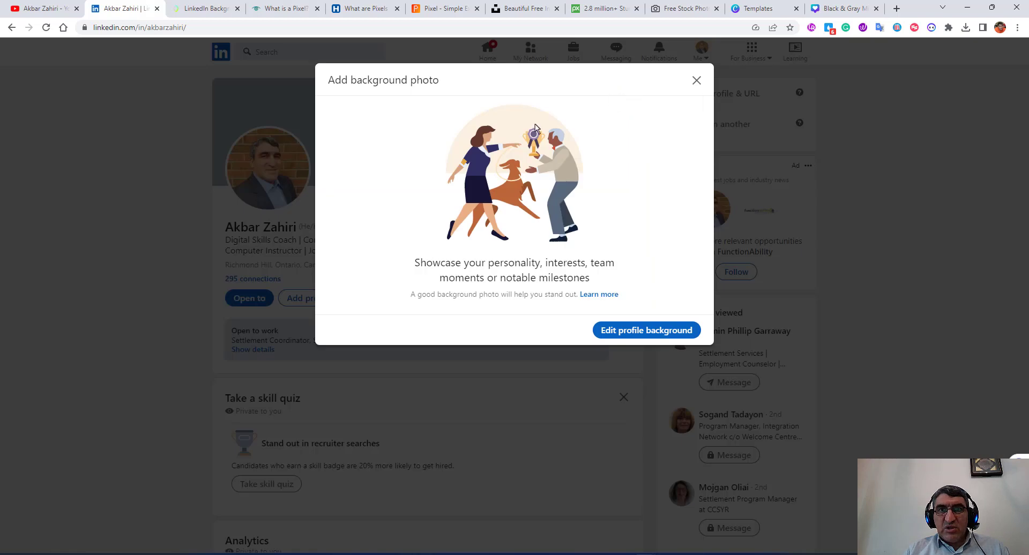
click(644, 331)
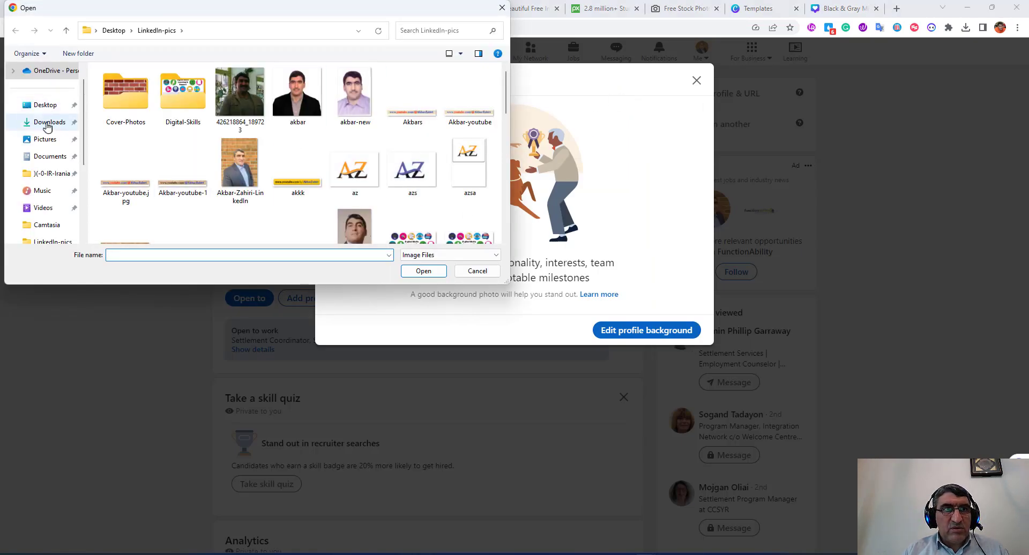
click(47, 123)
click(126, 103)
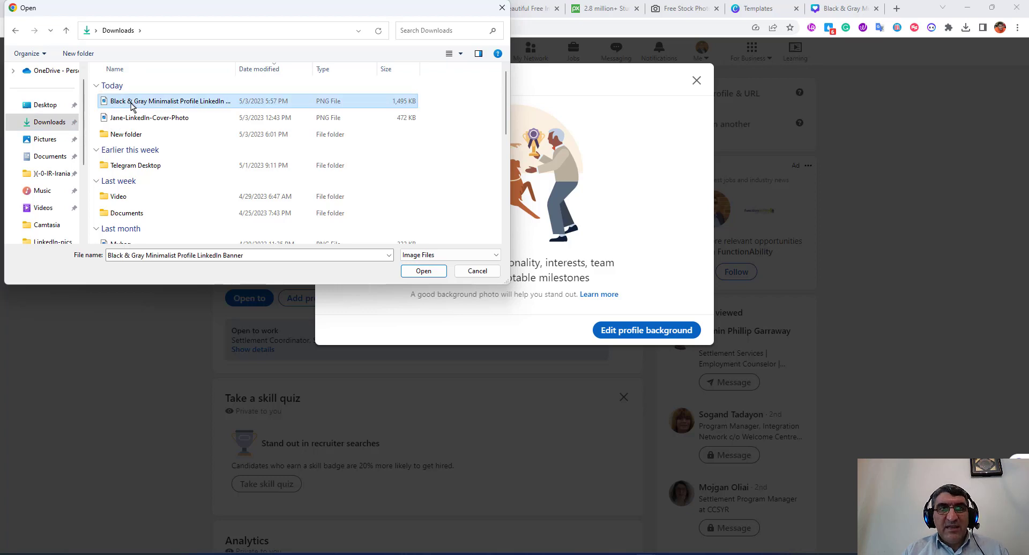
click(421, 272)
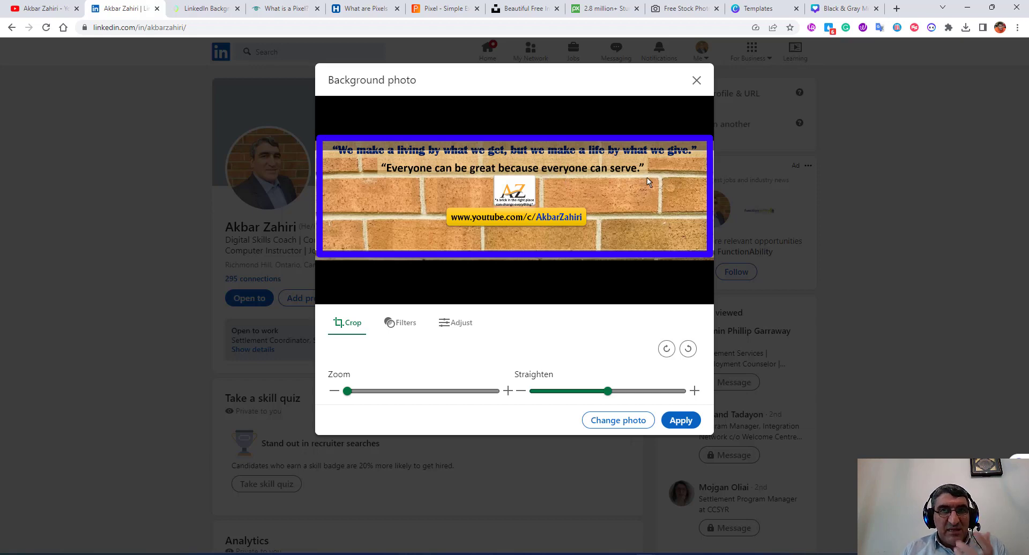
- Shift the brick banner down within the crop frame, set its zoom to 1.1 and apply it as the background photo
drag(583, 185, 585, 195)
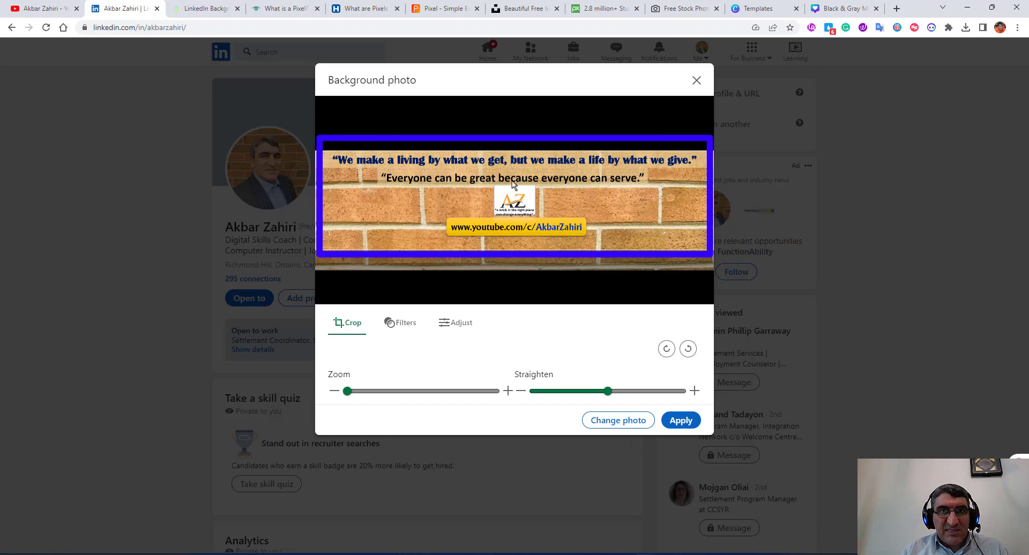
scroll(497, 193, up, 1)
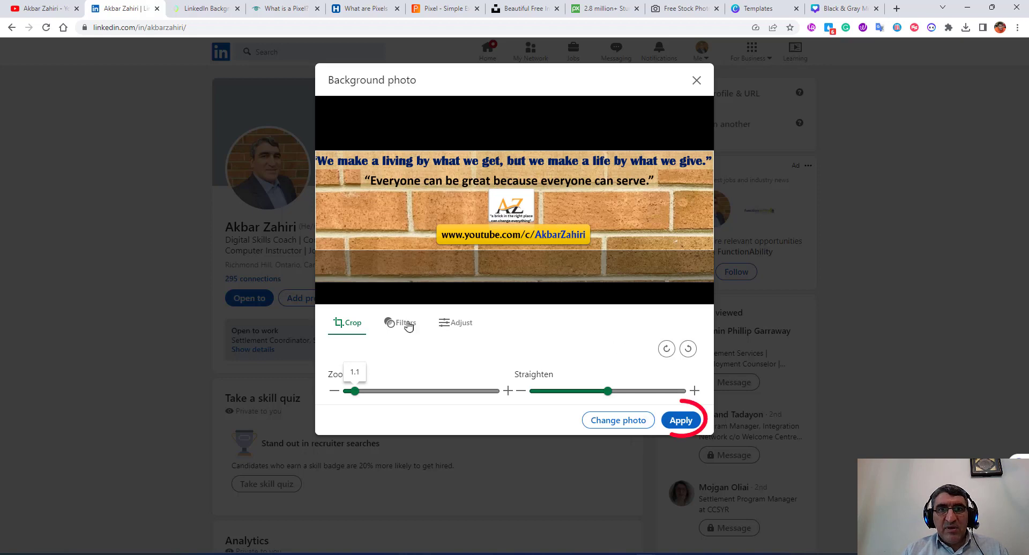
click(680, 420)
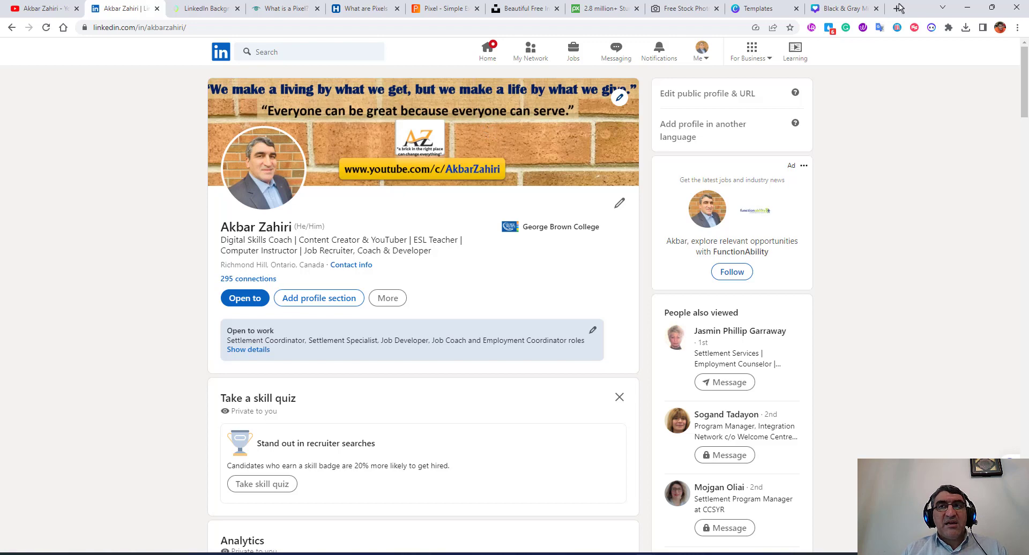
- Switch to Canva's LinkedIn banner templates and open the Purple Minimalist Brush Personal LinkedIn Banner for customizing
click(759, 12)
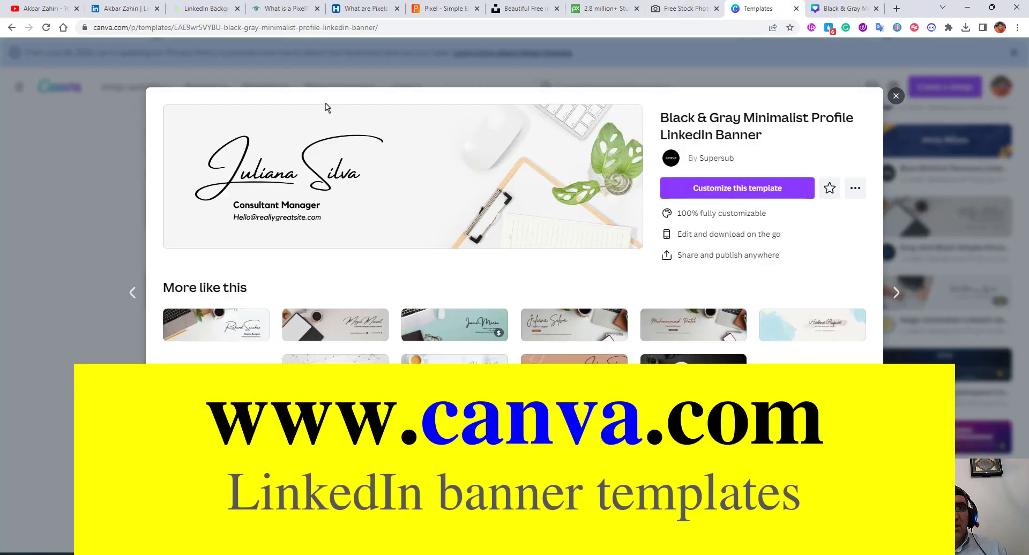
click(896, 96)
mouse_move(406, 87)
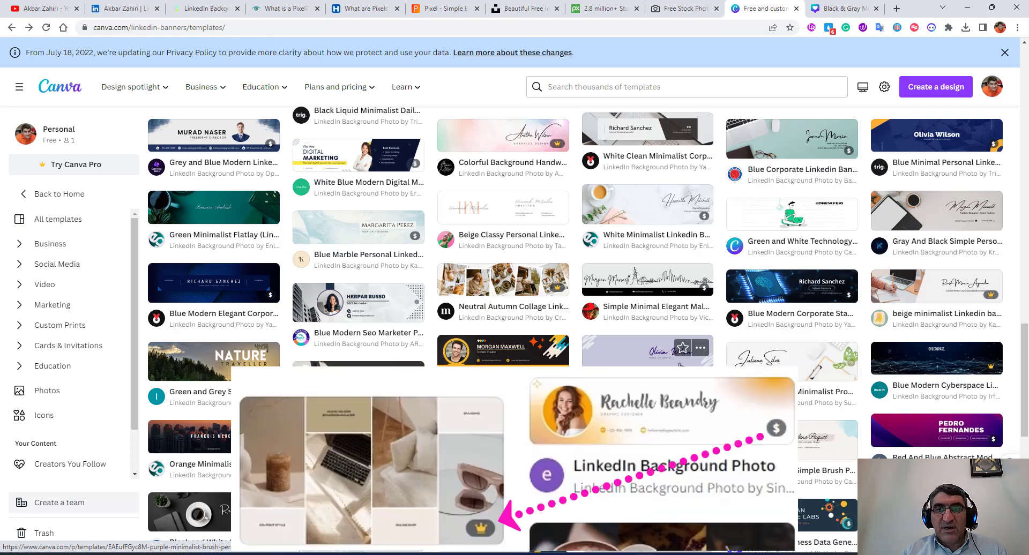
click(655, 360)
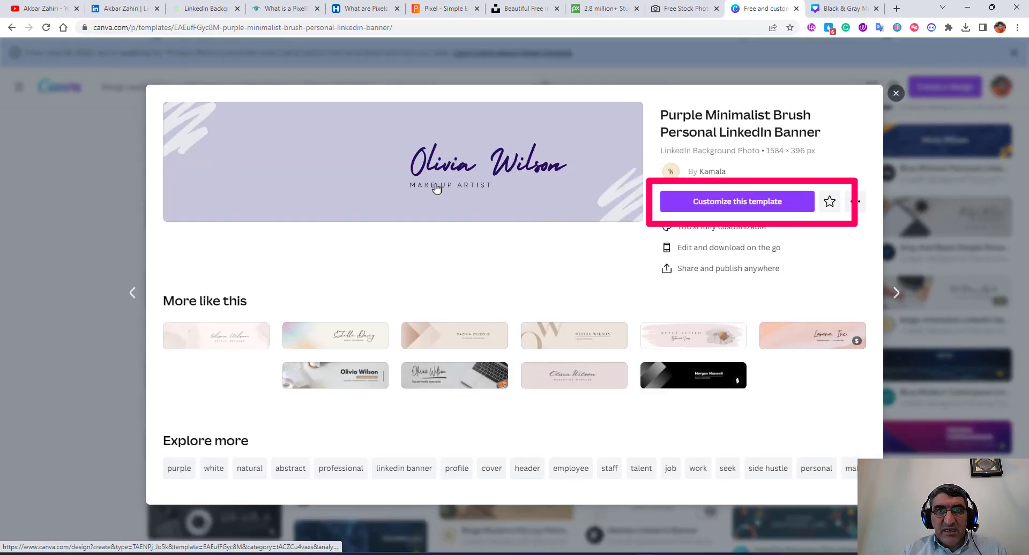
click(734, 206)
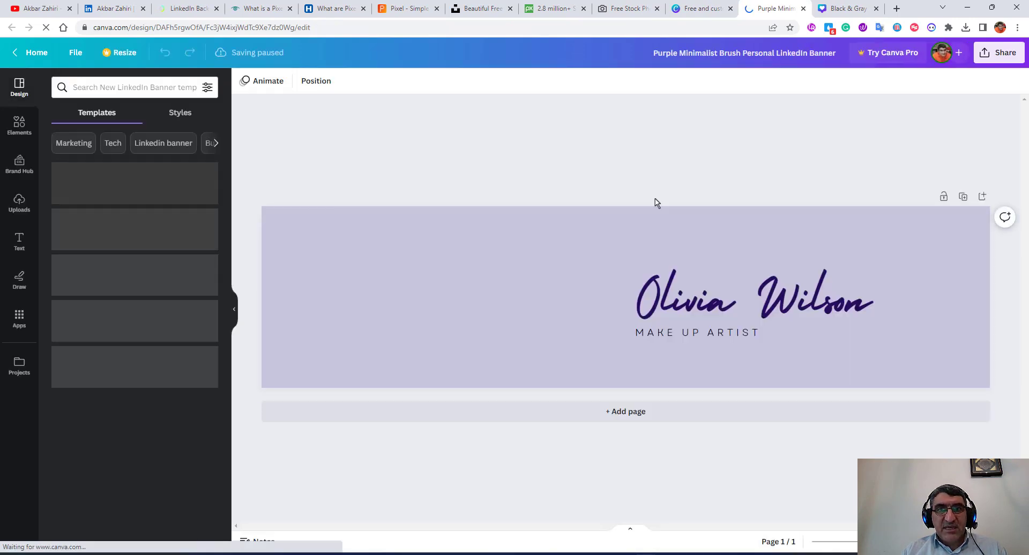
- Download the purple brush banner design as a PNG
click(730, 284)
click(550, 281)
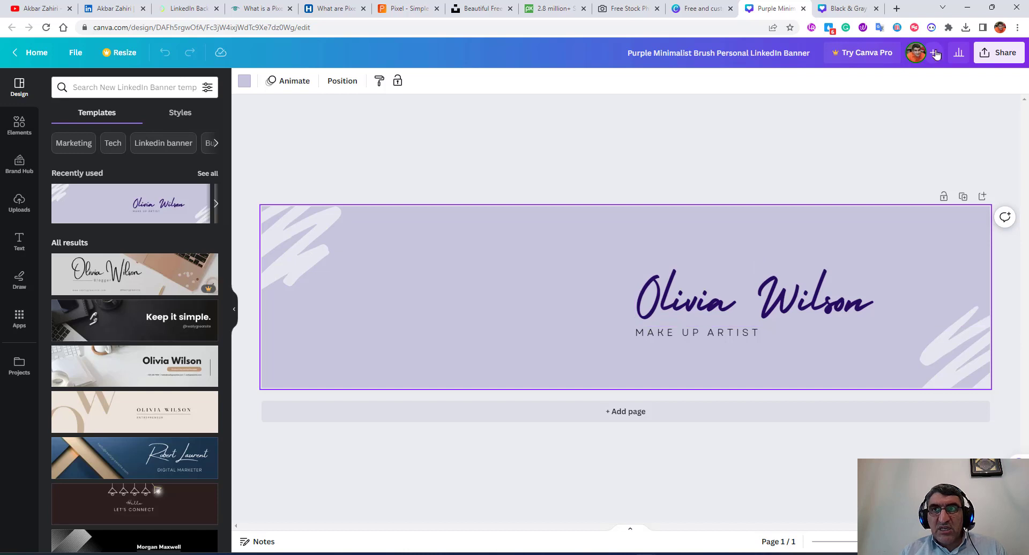
click(1000, 57)
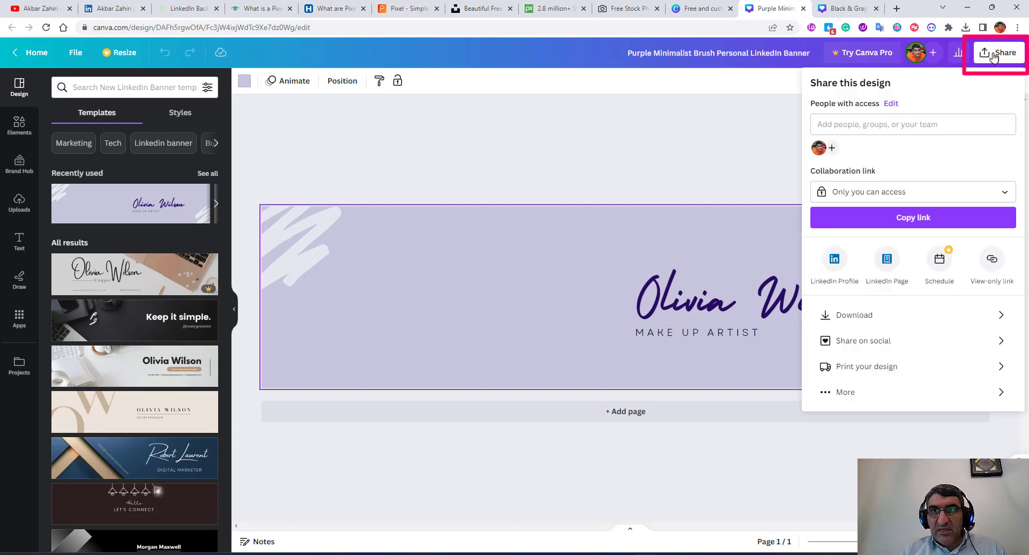
click(838, 315)
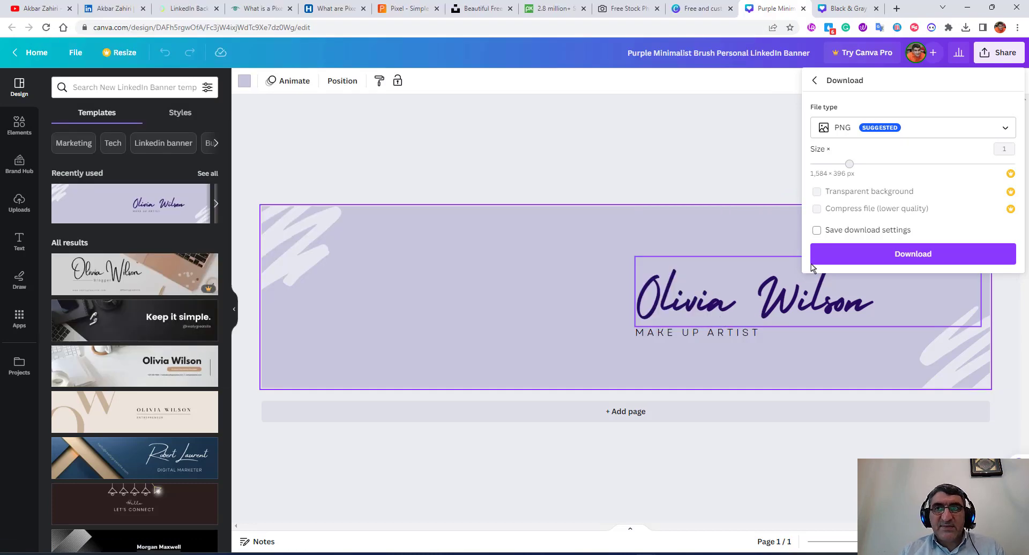
click(911, 258)
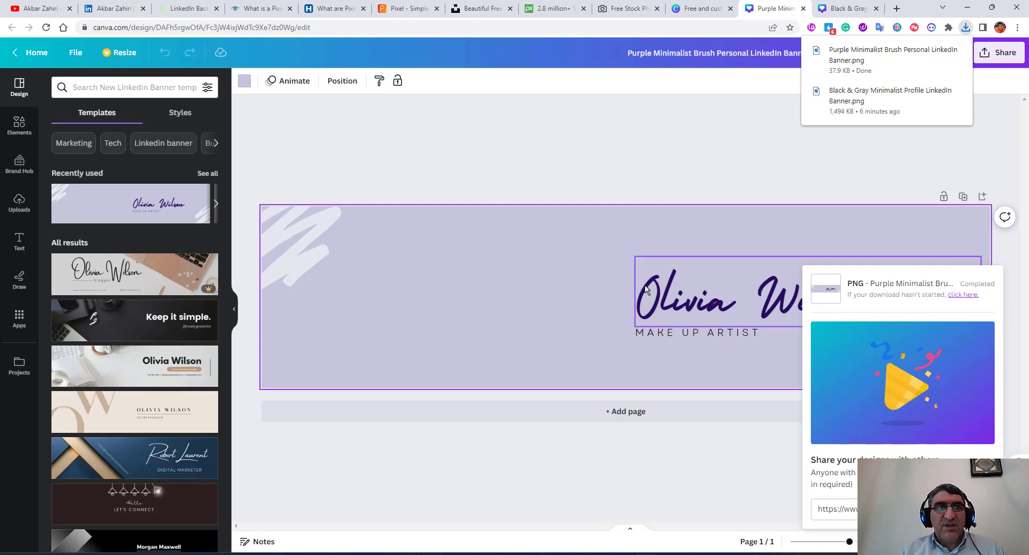
- Return to the LinkedIn profile and load the Purple Minimalist Brush Personal LinkedIn Banner PNG as a replacement background photo
click(114, 8)
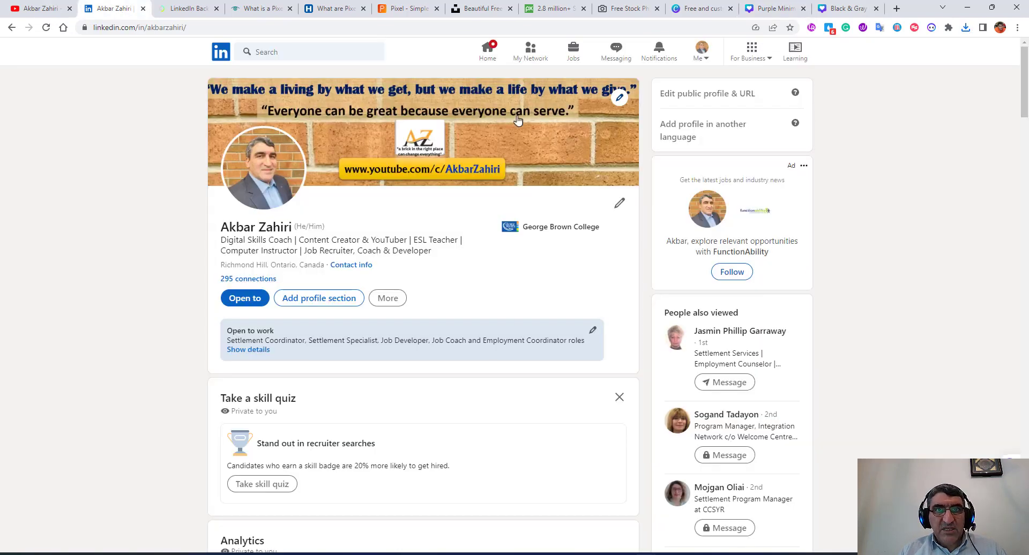
click(616, 97)
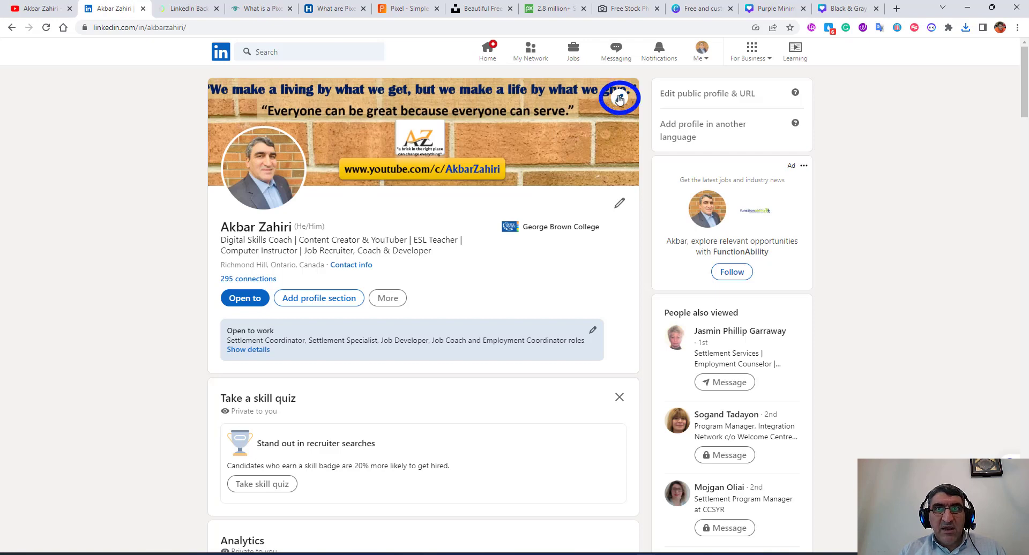
click(619, 100)
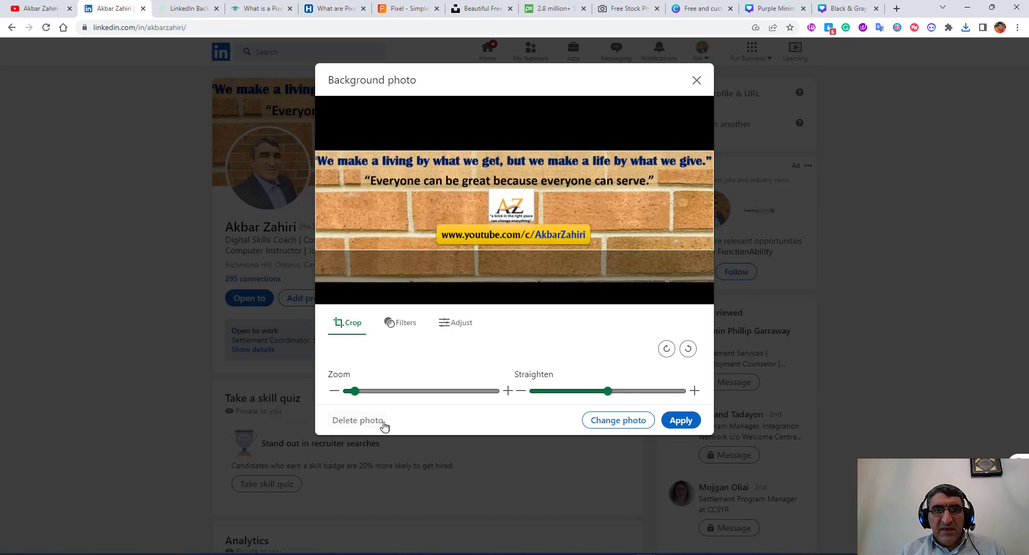
click(618, 420)
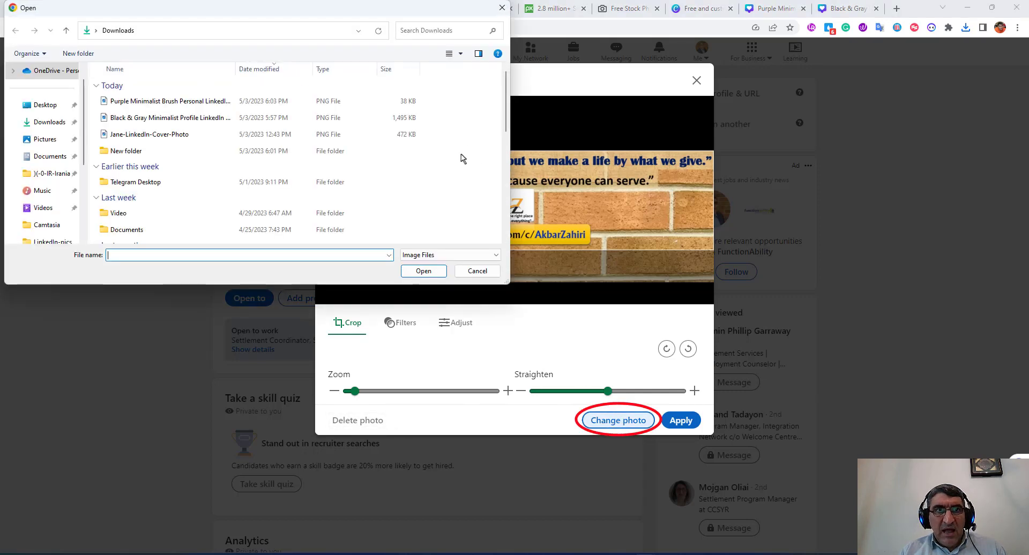
click(136, 102)
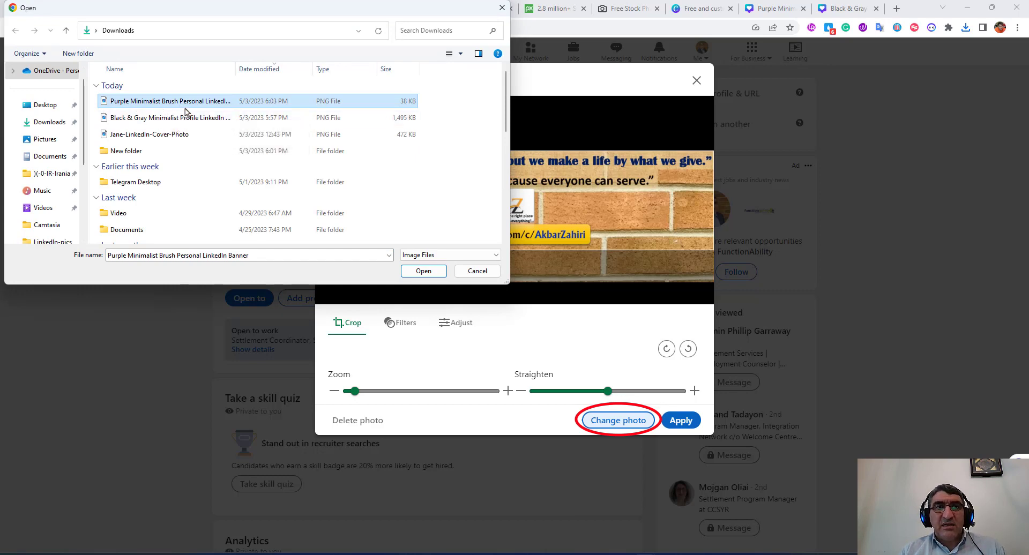
click(423, 272)
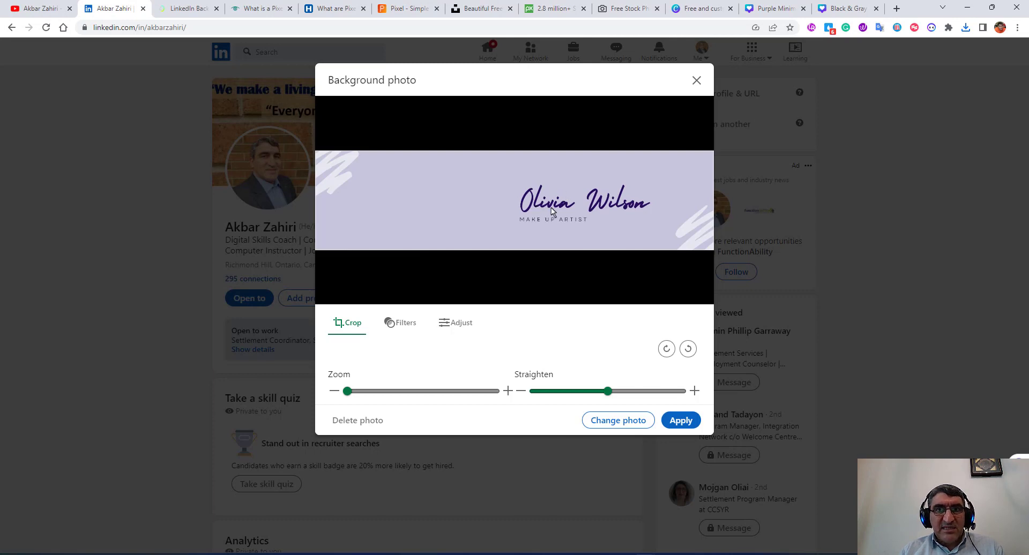
- Check the recommended dimensions in the Creatopy article, revisit the Canva design, and apply the purple banner on LinkedIn
click(198, 10)
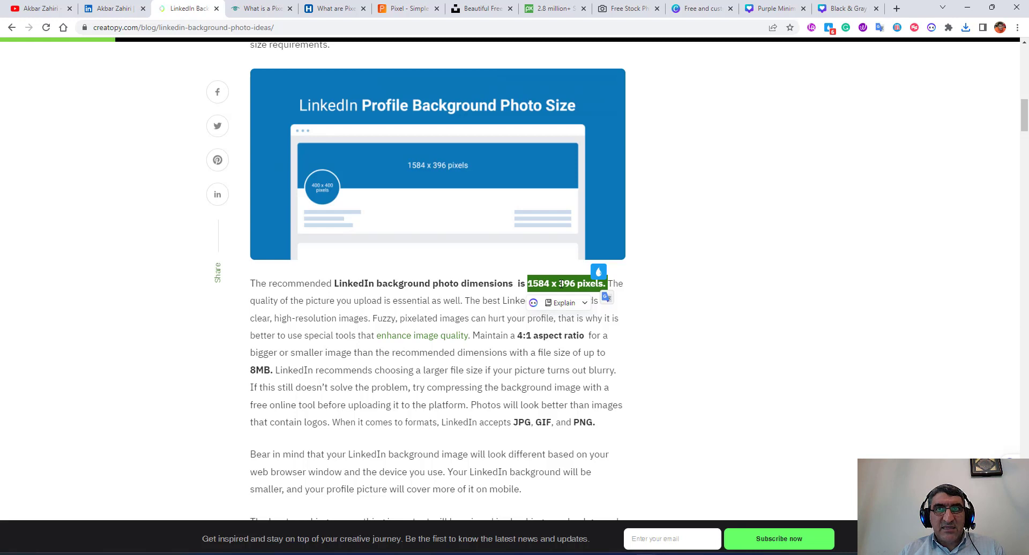
click(776, 9)
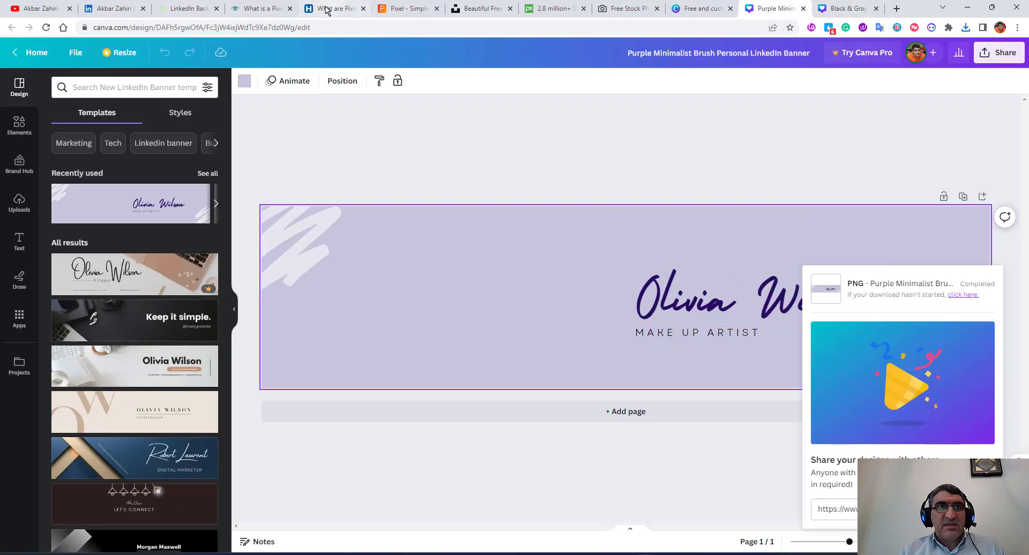
click(129, 15)
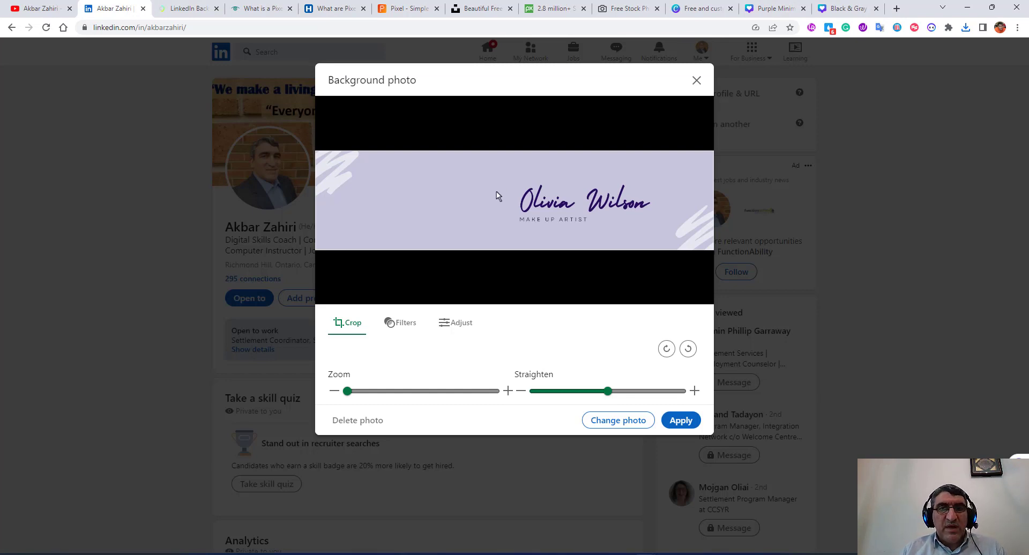
click(677, 421)
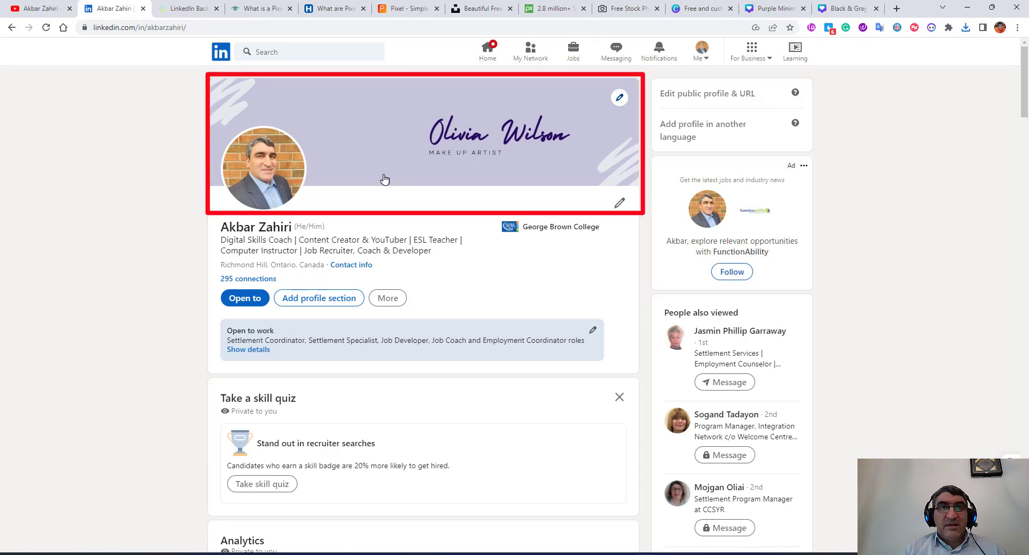
- Replace the background photo with the Black & Gray Minimalist Profile LinkedIn Banner PNG, shift it down in the crop frame and apply it
click(619, 99)
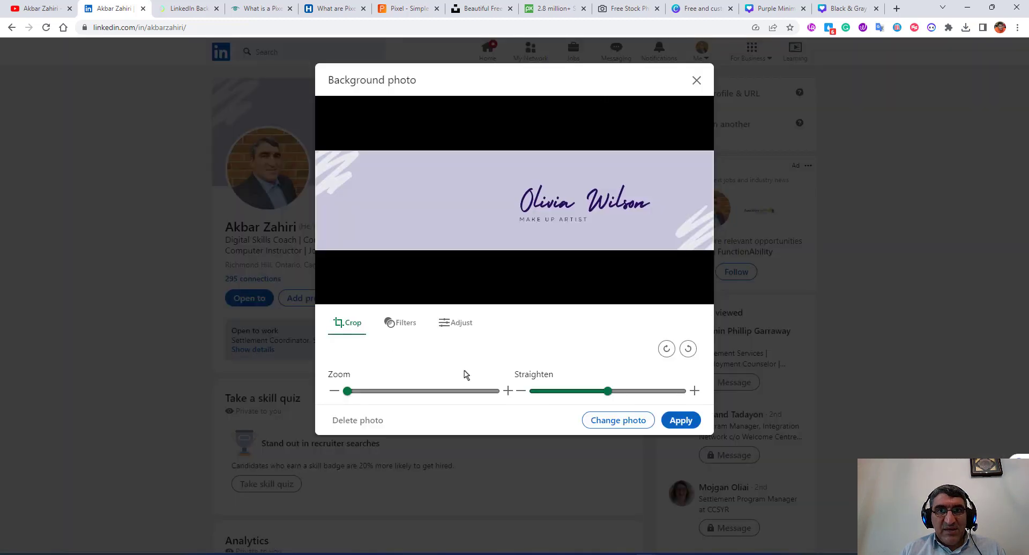
click(611, 421)
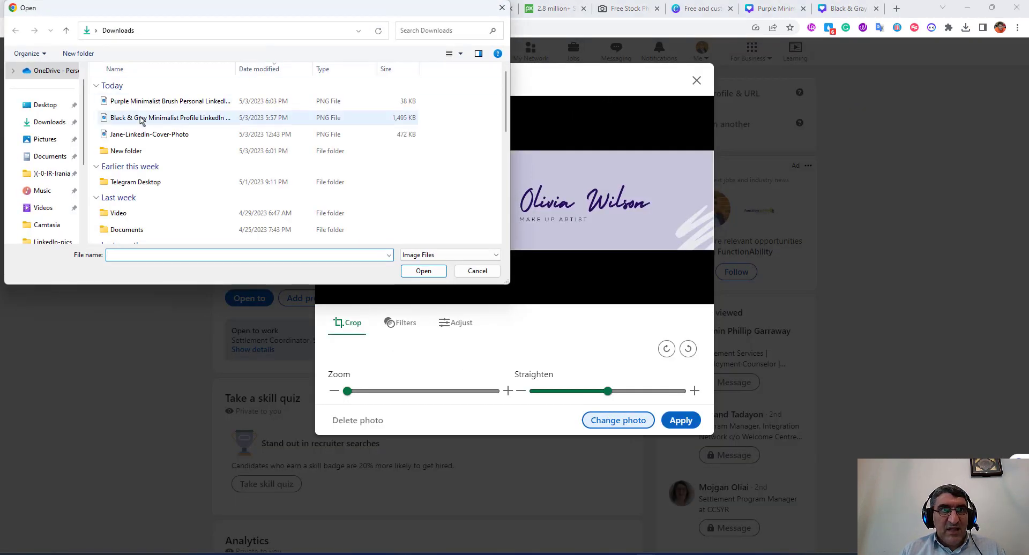
click(138, 118)
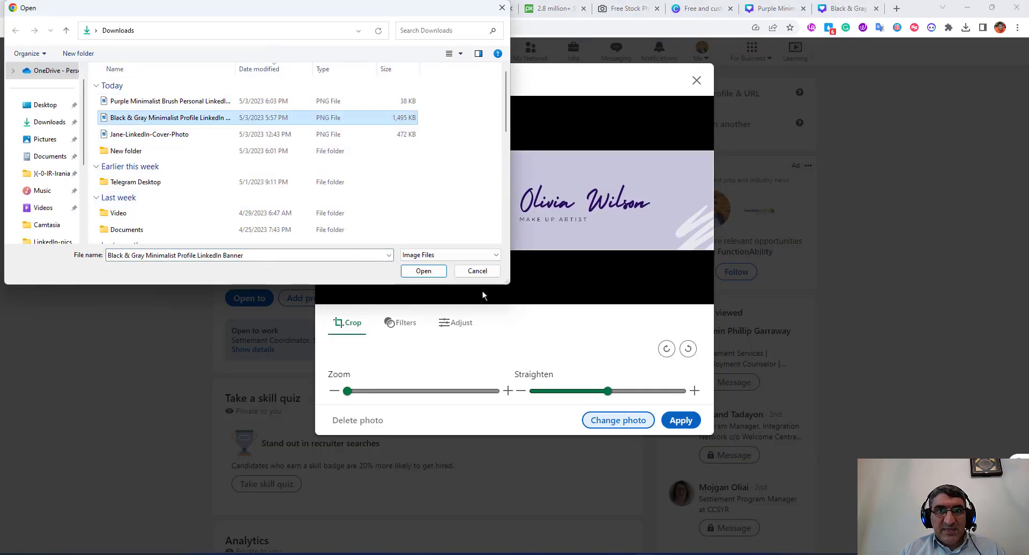
click(424, 271)
drag(556, 202, 553, 211)
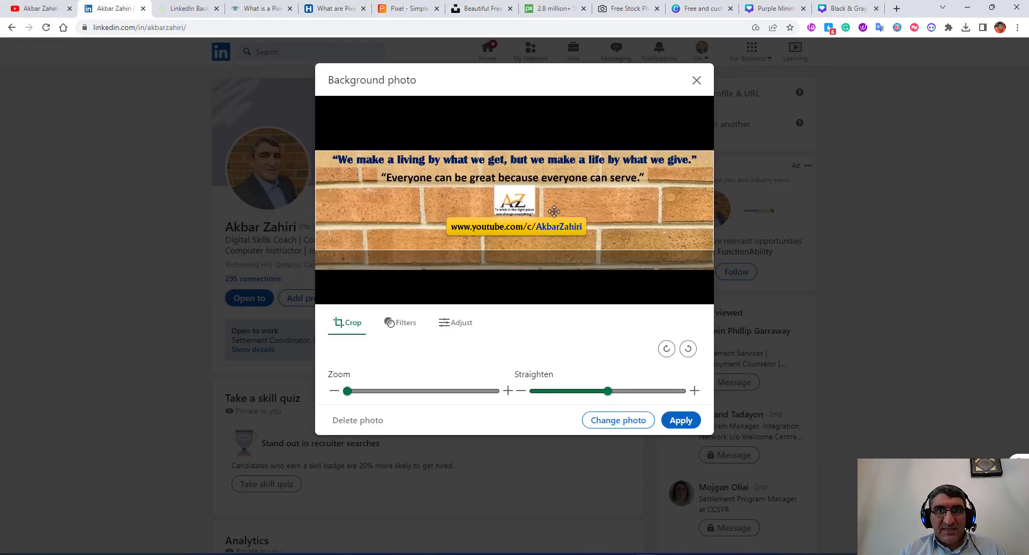
click(681, 420)
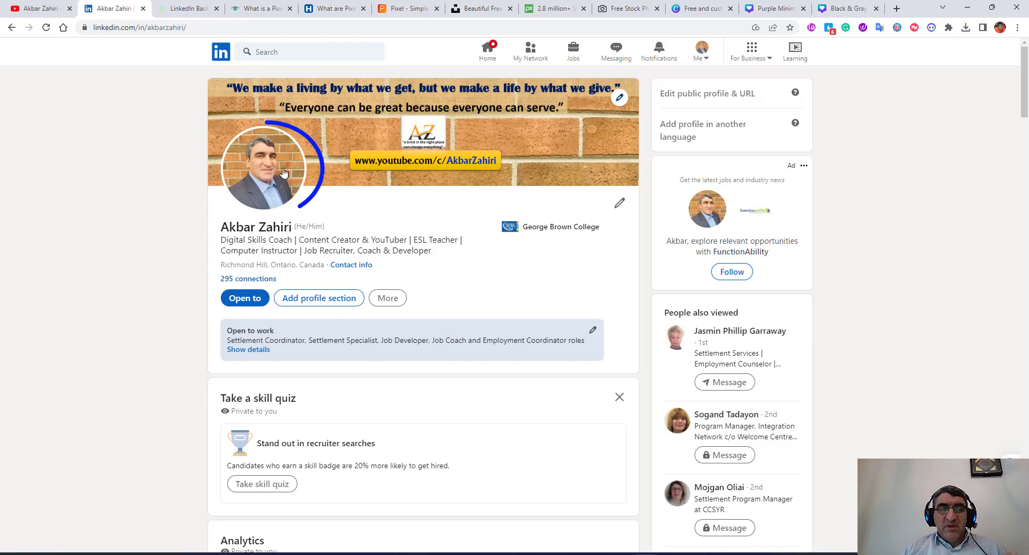
- View the enlarged profile photo and its options, and close the viewer
click(278, 156)
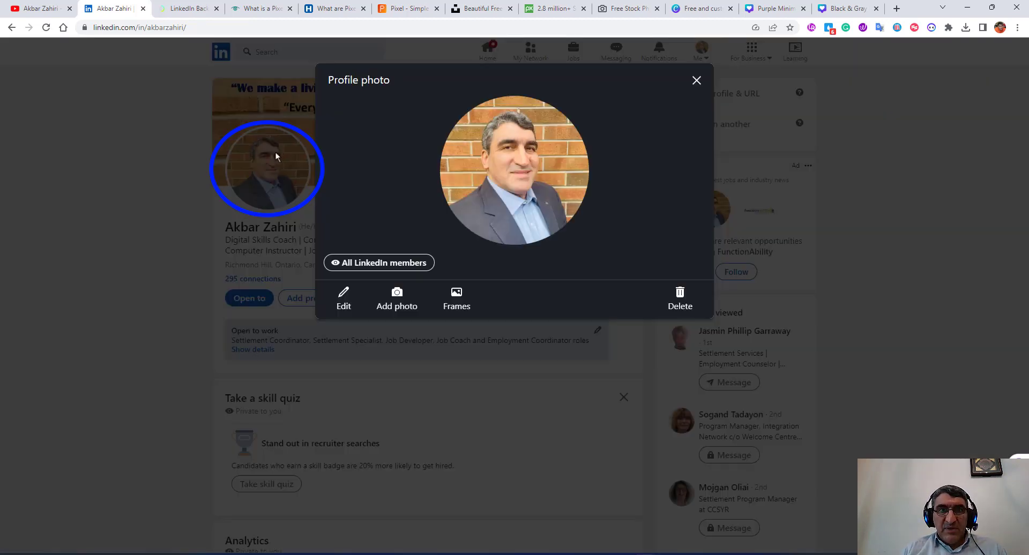
click(696, 80)
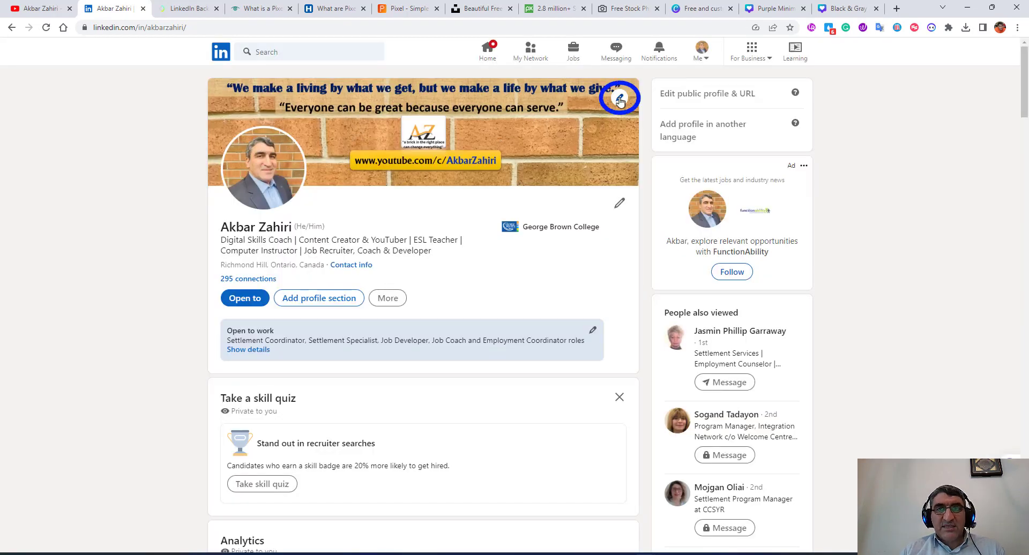